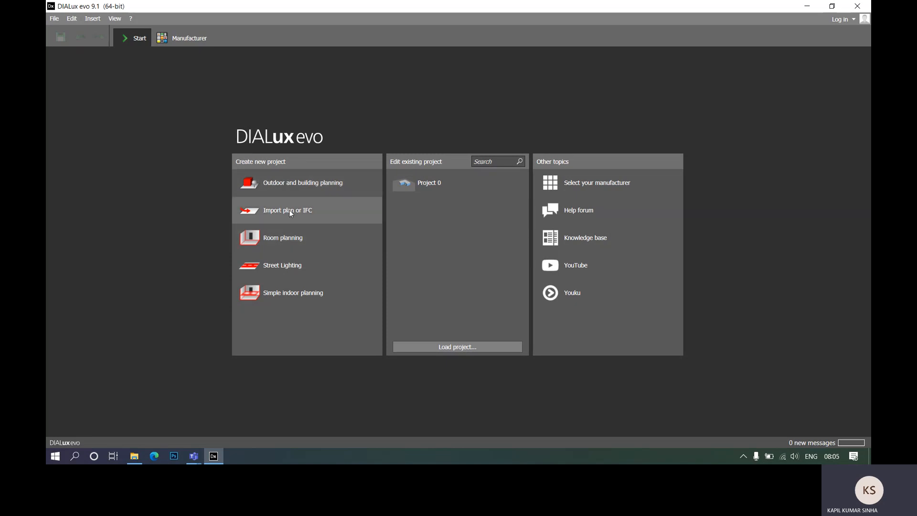
# - Import the AutoCAD Drawing Interchange version of the Drawing1 floor plan from the Desktop into a new project
pyautogui.click(318, 218)
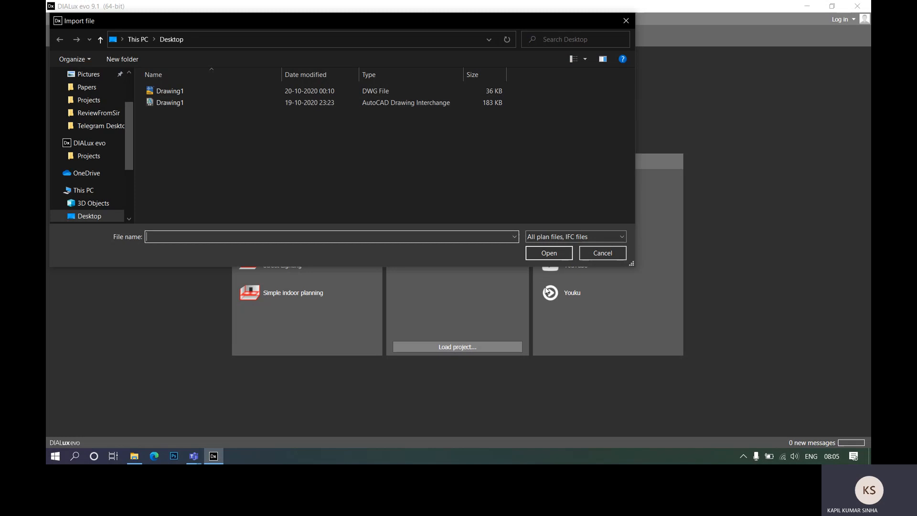
pyautogui.click(589, 237)
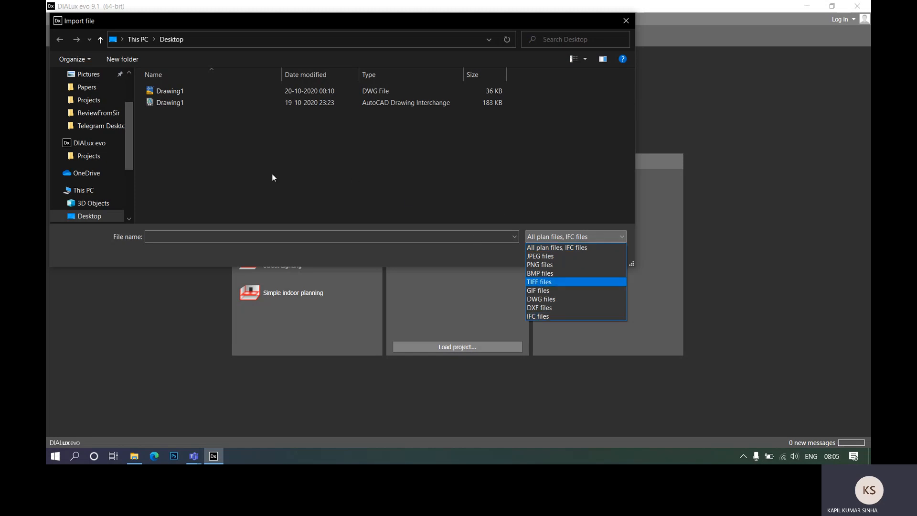
pyautogui.click(168, 101)
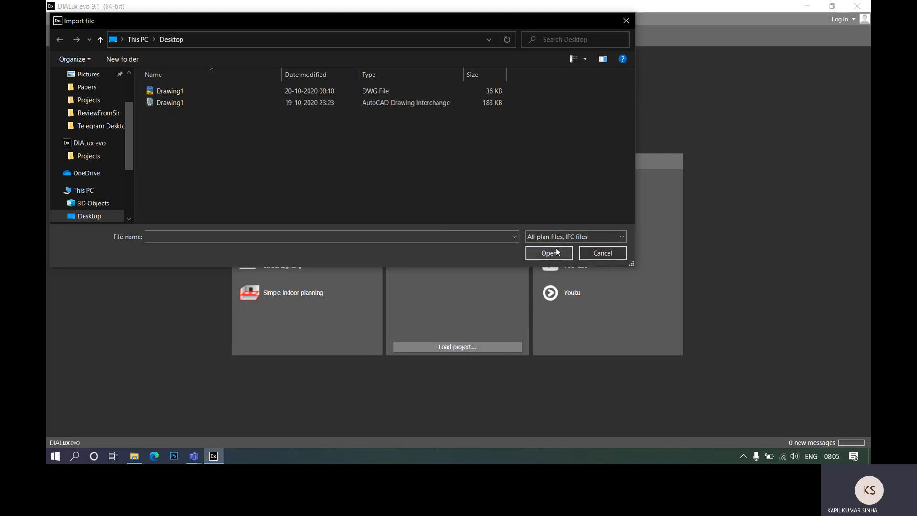
pyautogui.doubleClick(187, 105)
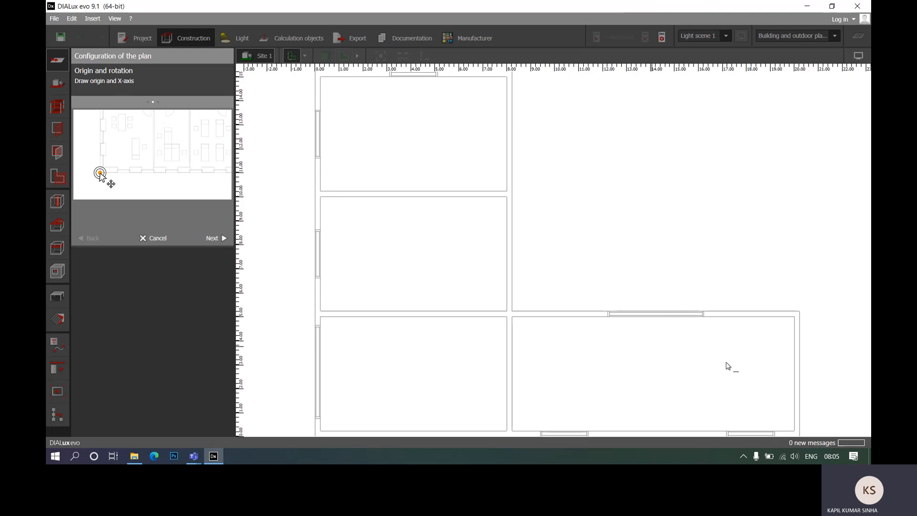
# - Place the plan origin at the building's lower-left outer corner and align the X-axis with the bottom outer wall
pyautogui.scroll(-3, 363, 160)
pyautogui.moveTo(584, 213); pyautogui.dragTo(629, 228, button='right')
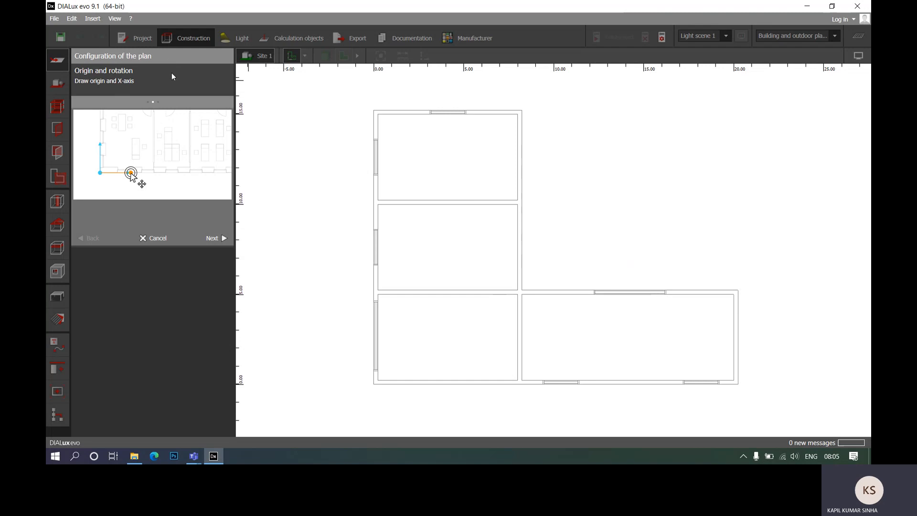
pyautogui.moveTo(664, 252); pyautogui.dragTo(667, 215, button='middle')
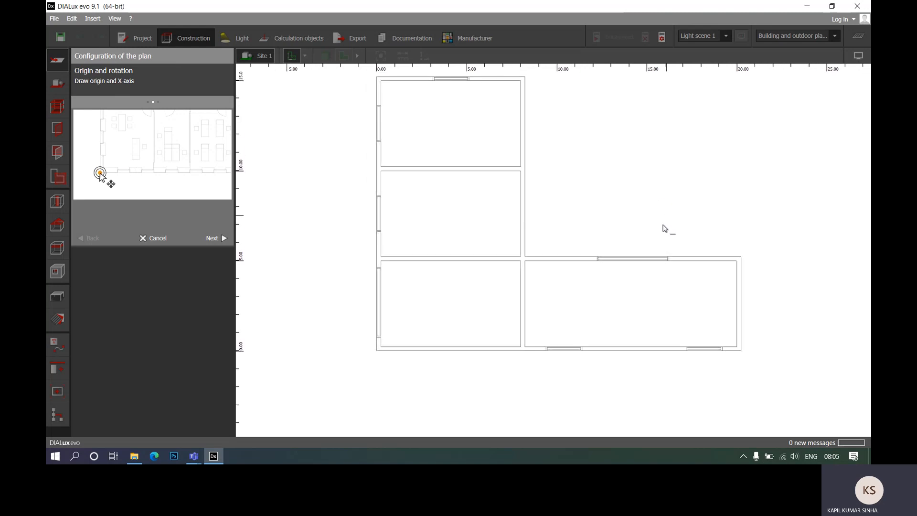
pyautogui.click(376, 350)
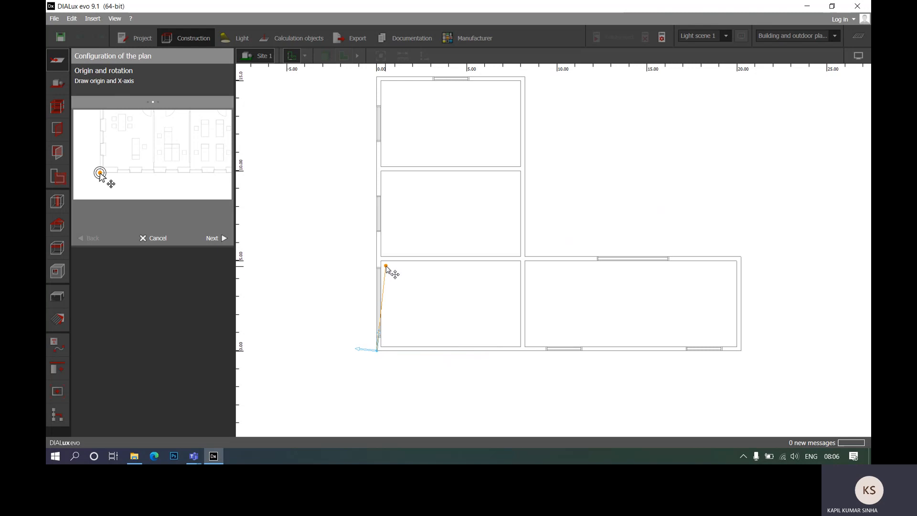
pyautogui.click(474, 351)
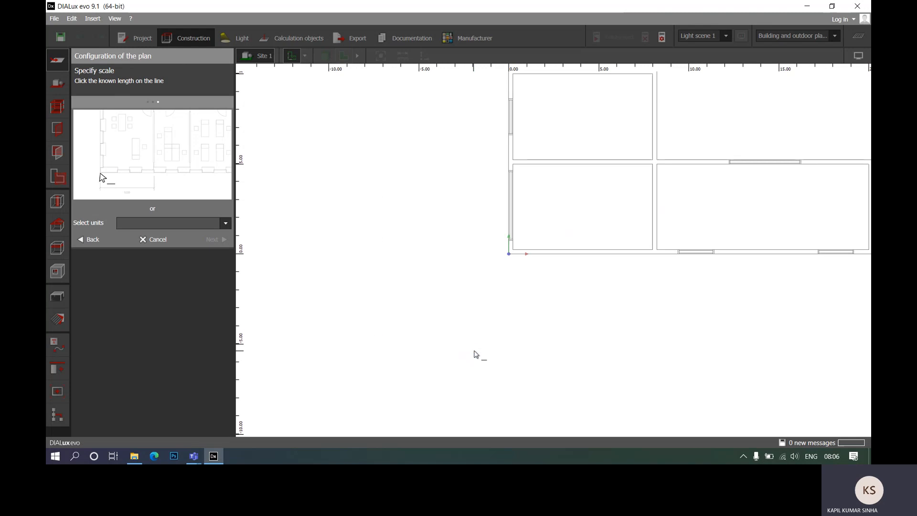
# - Set the imported plan's scale units to Millimetres
pyautogui.moveTo(534, 300); pyautogui.dragTo(360, 368, button='middle')
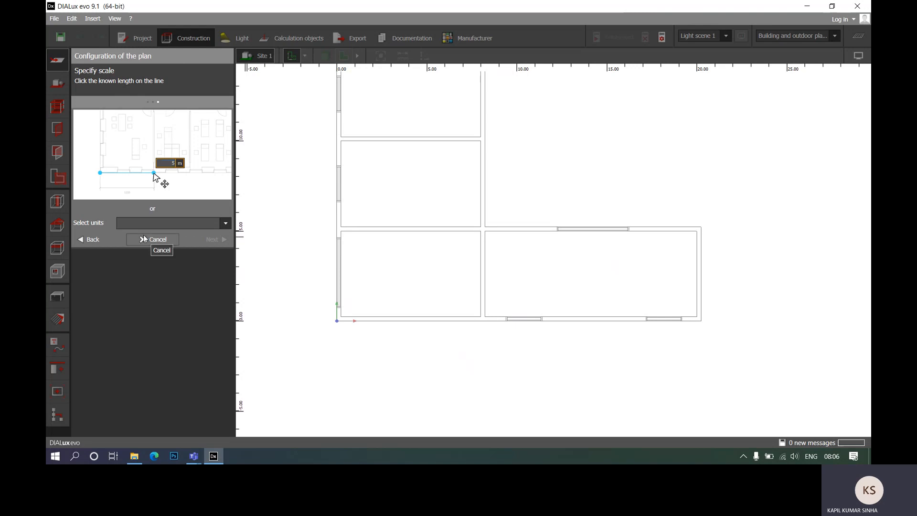
pyautogui.click(226, 223)
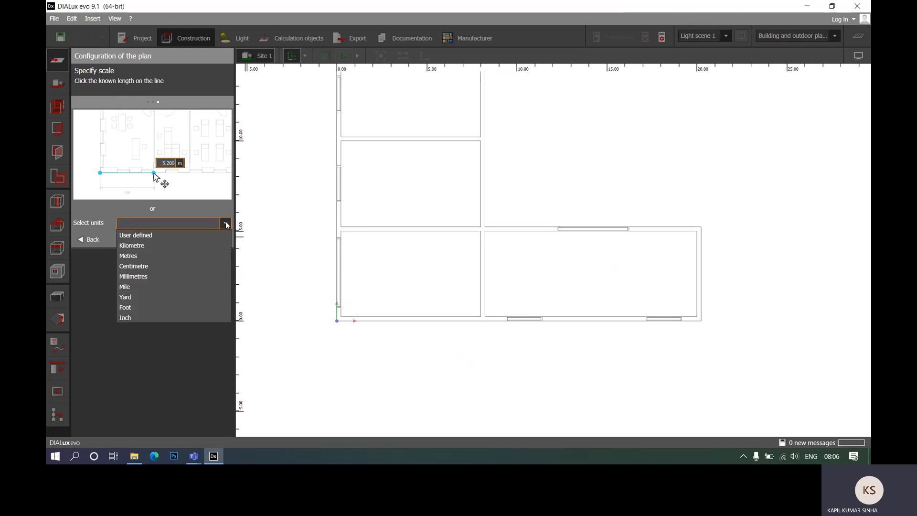
pyautogui.click(176, 279)
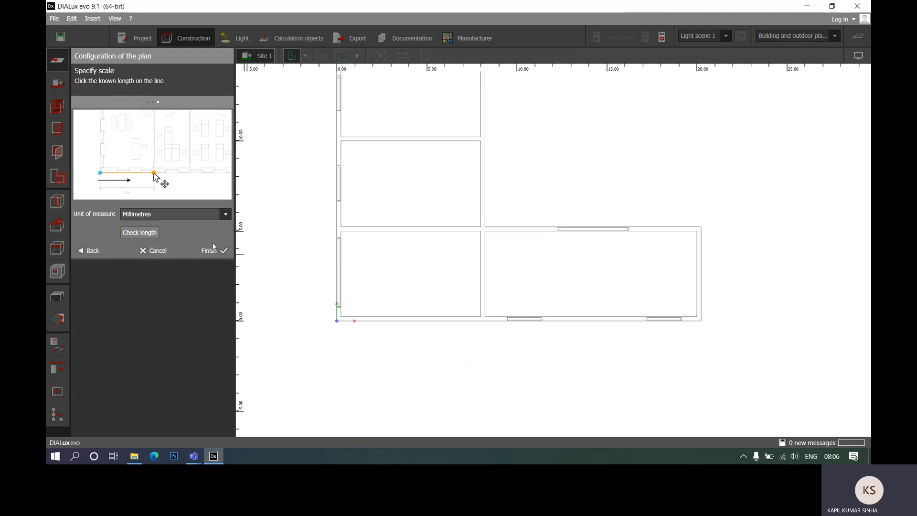
# - Check the length of the outer wall at the building's far right end and finish the plan configuration
pyautogui.click(142, 233)
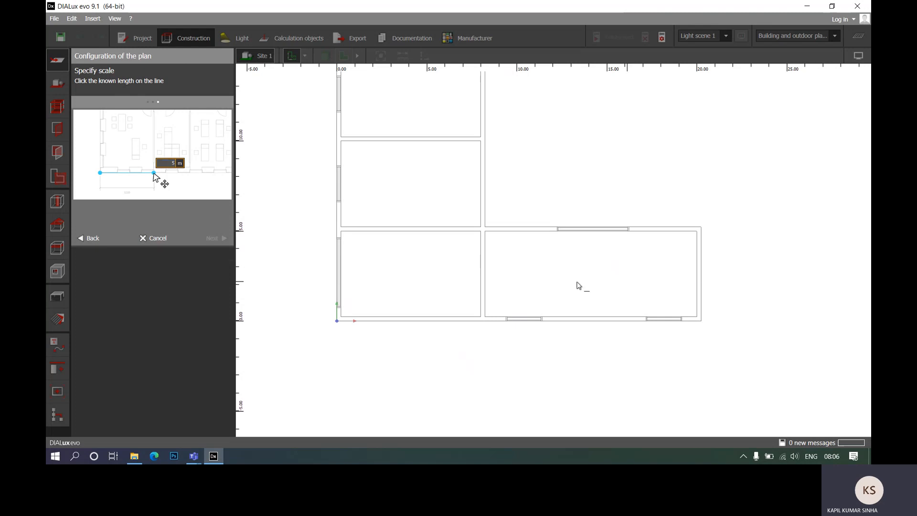
pyautogui.click(701, 320)
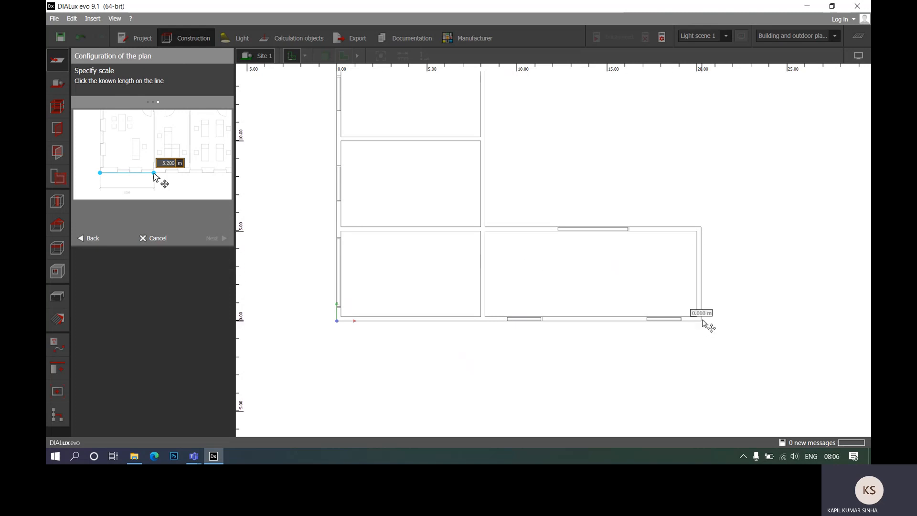
pyautogui.click(701, 227)
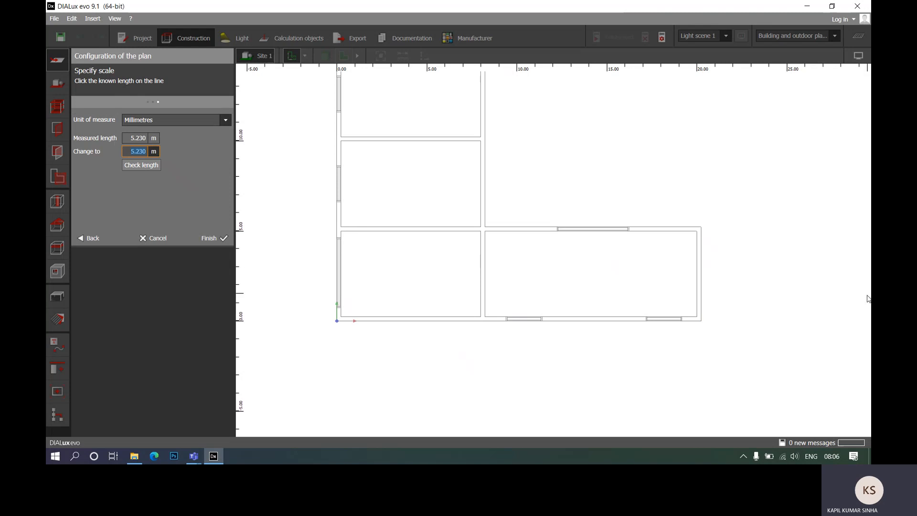
pyautogui.moveTo(522, 174); pyautogui.dragTo(539, 221, button='right')
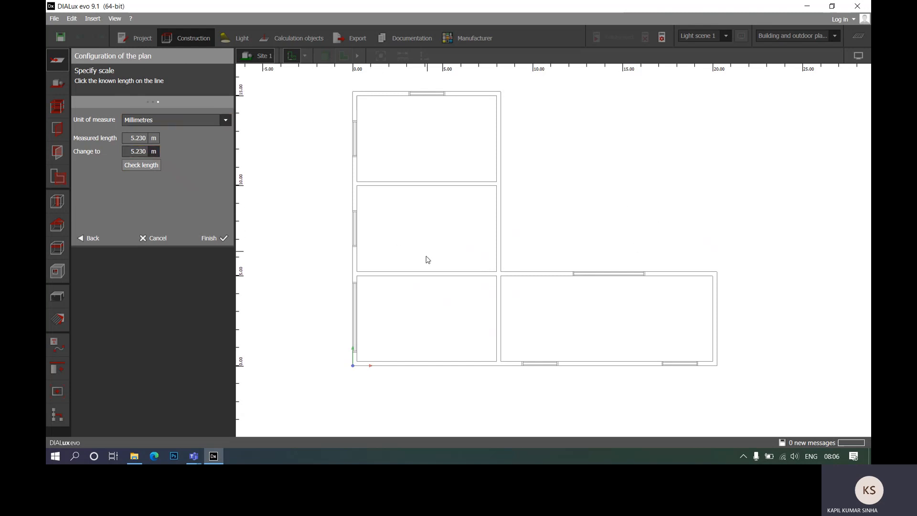
pyautogui.click(207, 240)
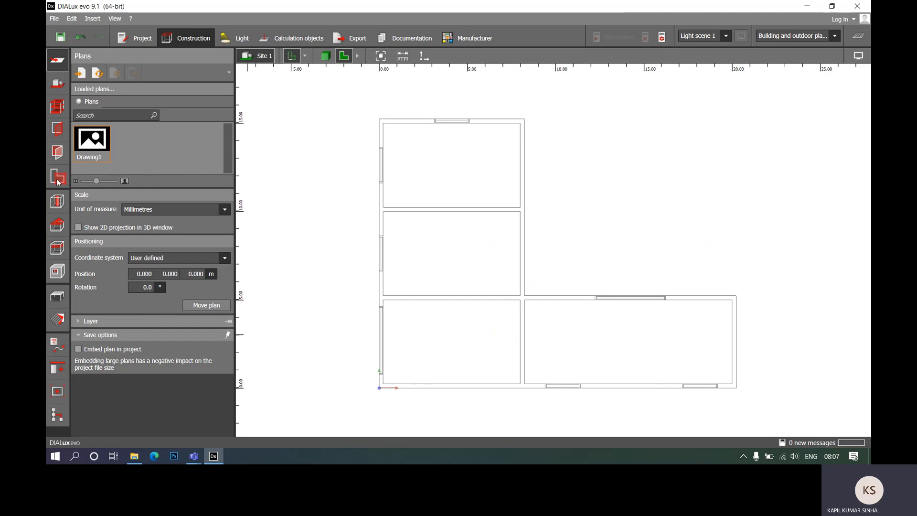
# - Rename the active site as Project1
pyautogui.click(58, 85)
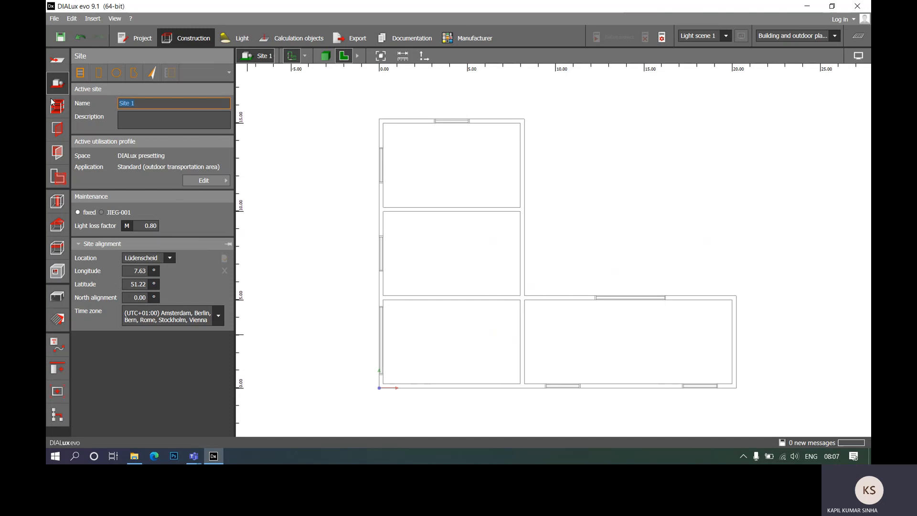
pyautogui.write('PRoject1')
pyautogui.press('BackSpace')
pyautogui.write('r')
# - Set the site's utilisation profile to the Building sites template with the Clearance, excavation and loading application
pyautogui.click(207, 180)
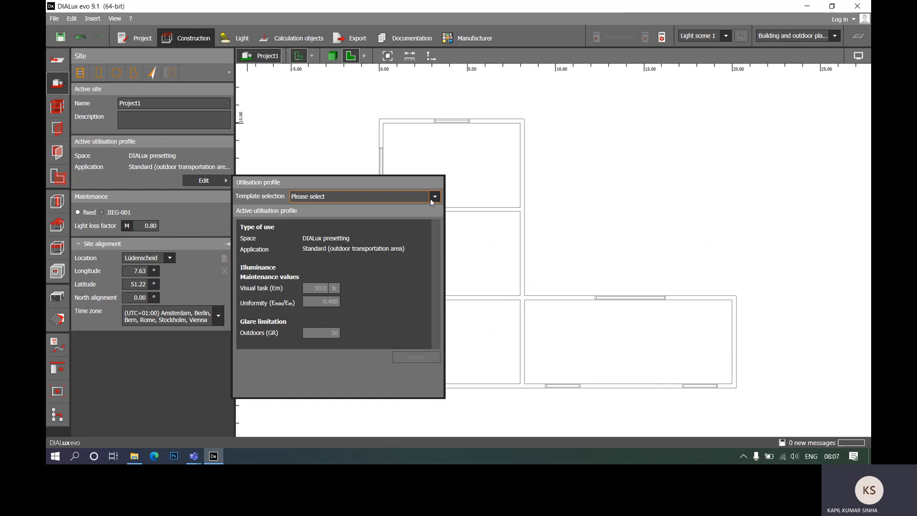
pyautogui.click(430, 198)
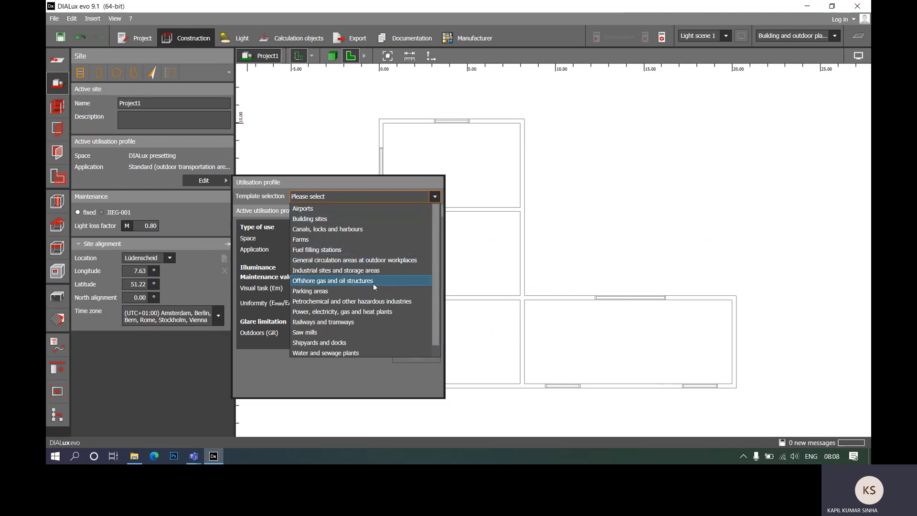
pyautogui.scroll(-1, 366, 310)
pyautogui.scroll(1, 366, 284)
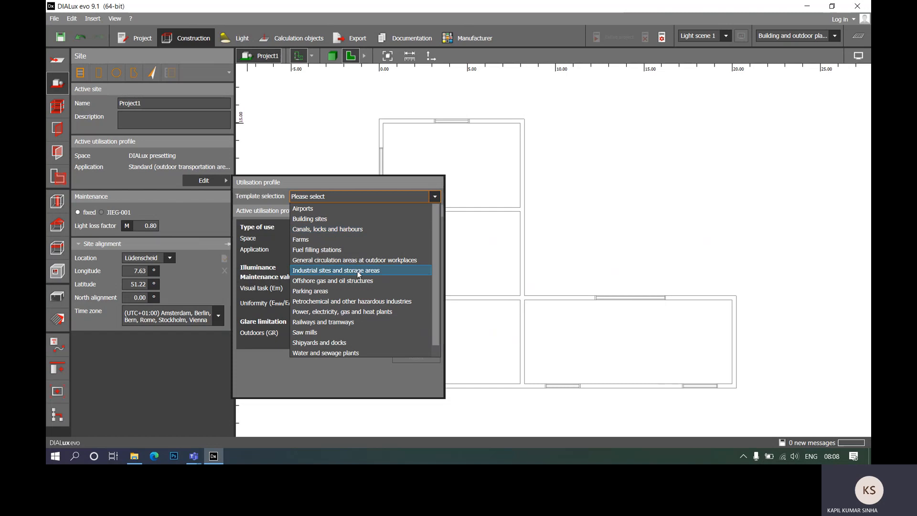
pyautogui.scroll(-1, 346, 346)
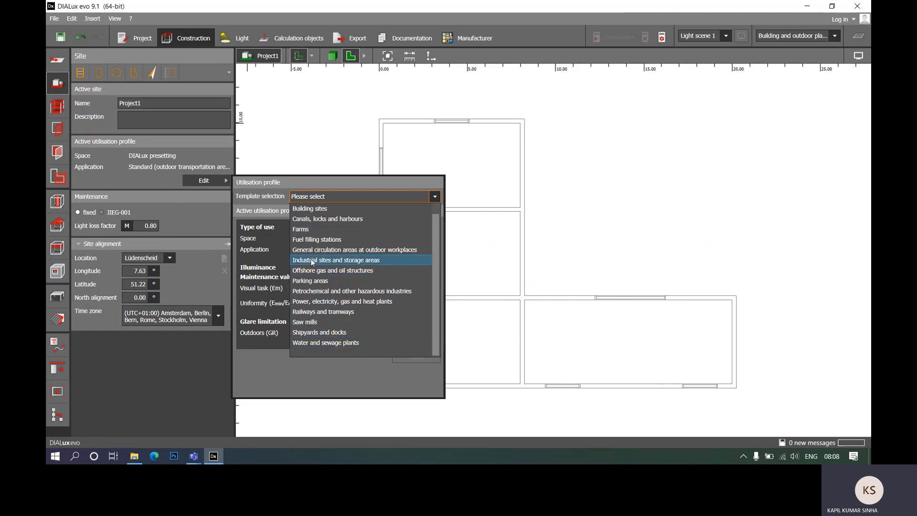
pyautogui.scroll(1, 342, 255)
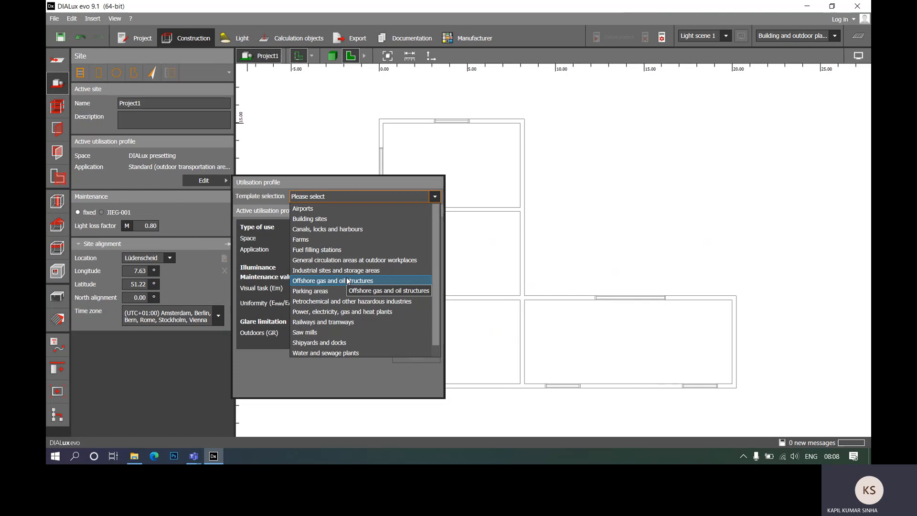
pyautogui.click(282, 197)
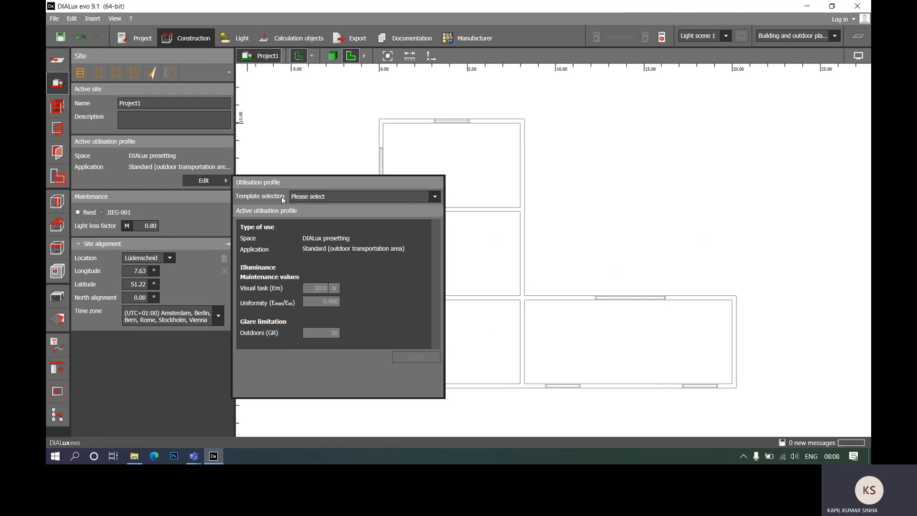
pyautogui.click(323, 197)
pyautogui.click(327, 216)
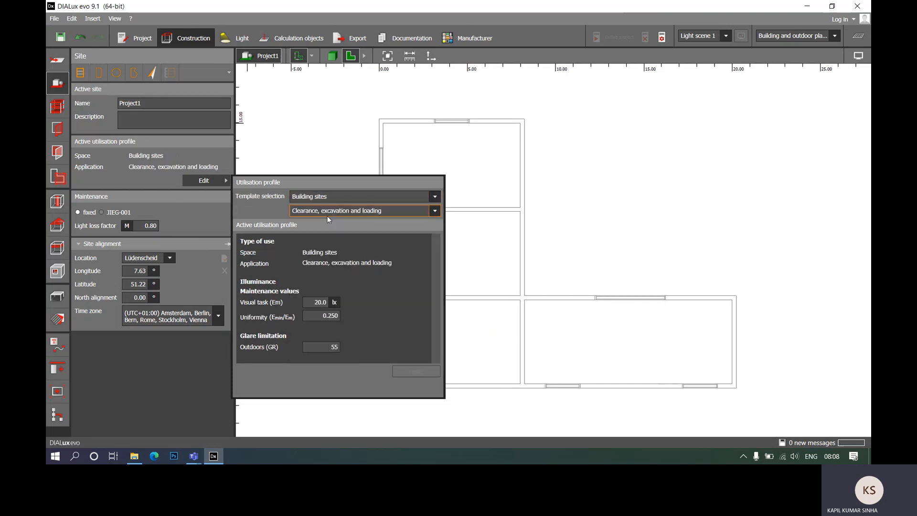
# - Examine the other Building sites applications and profile templates, and close the utilisation profile settings
pyautogui.click(374, 213)
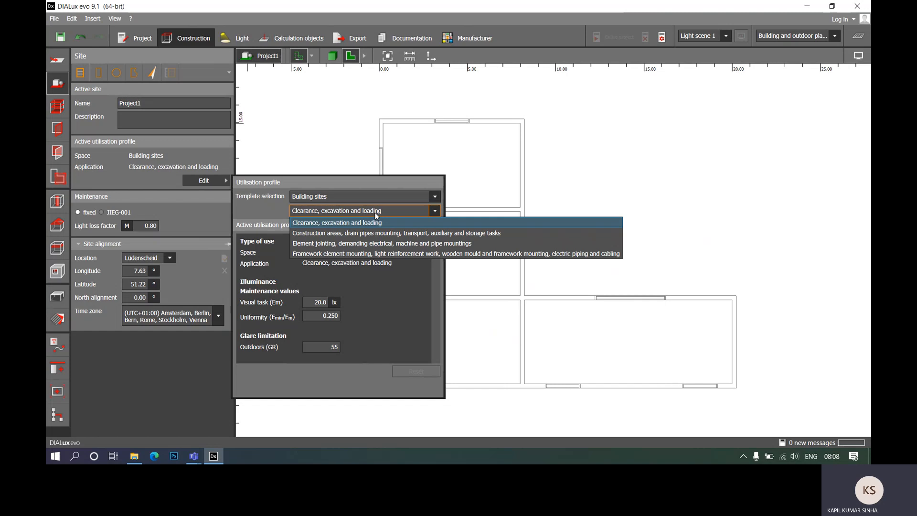
pyautogui.click(351, 193)
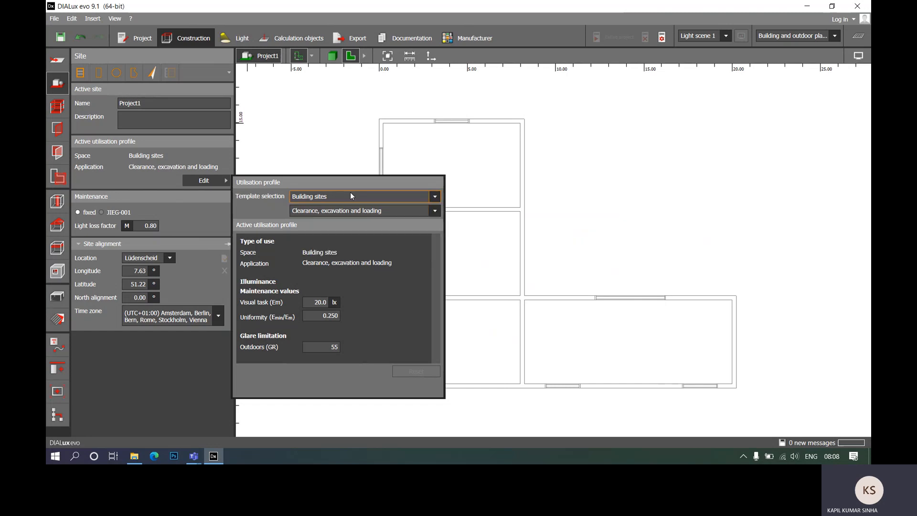
pyautogui.click(350, 194)
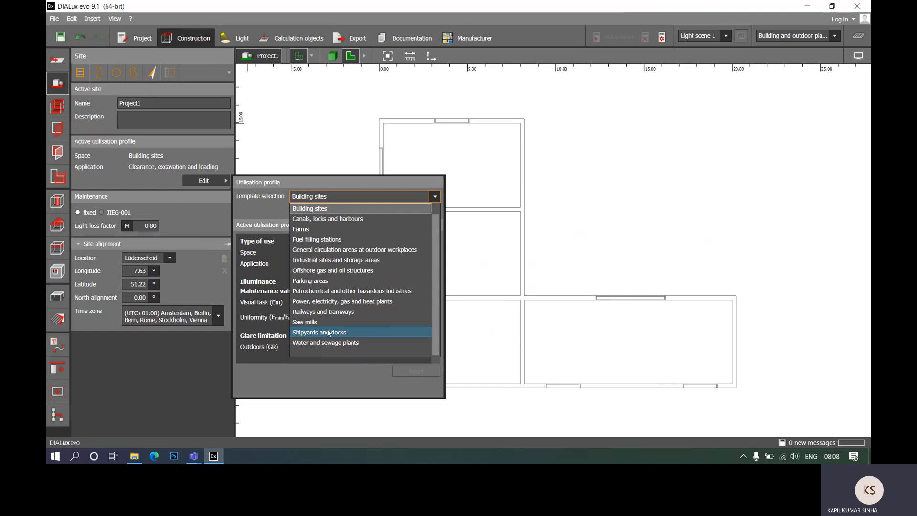
pyautogui.click(273, 210)
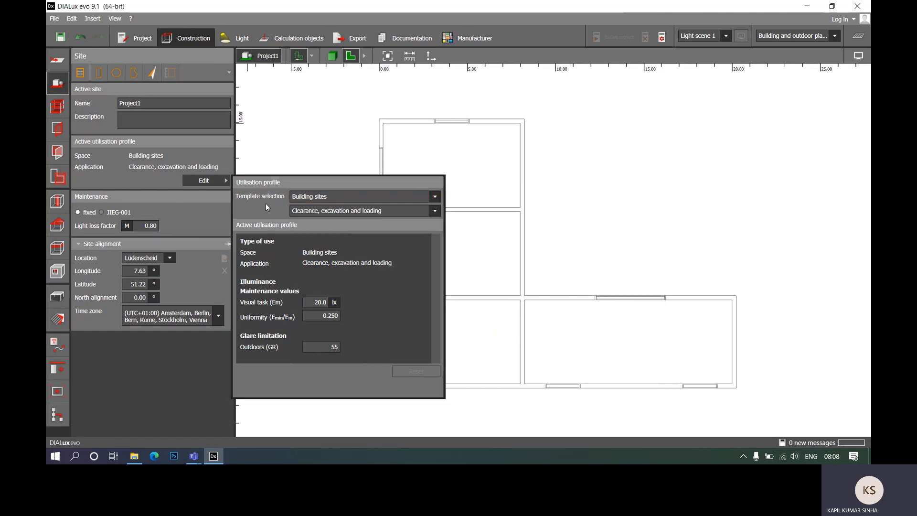
pyautogui.click(204, 185)
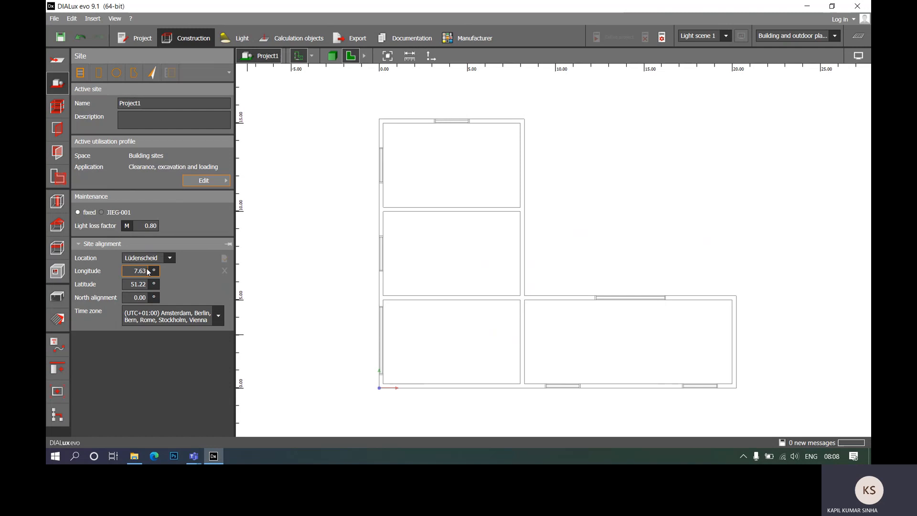
# - Set the site location to New Delhi and the time zone to (UTC+05:30) Chennai, Kolkata, Mumbai, New Delhi
pyautogui.click(172, 257)
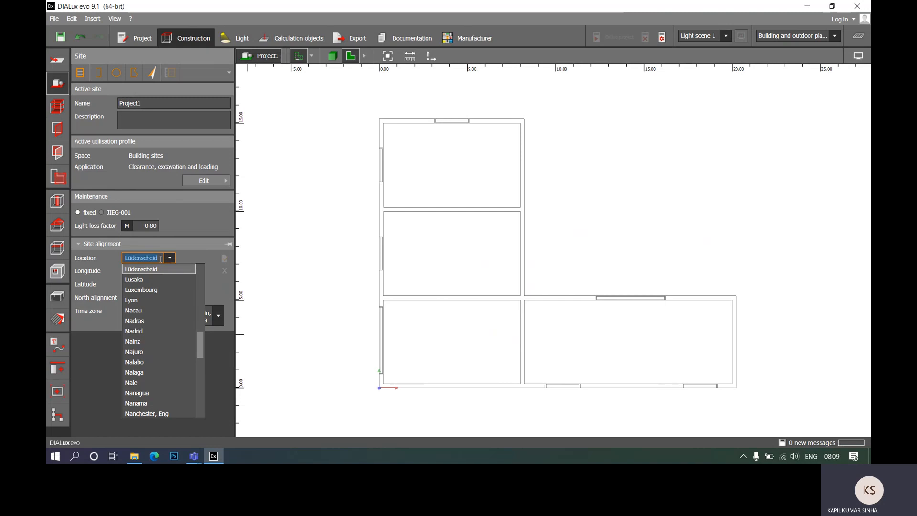
pyautogui.write('New Delhi')
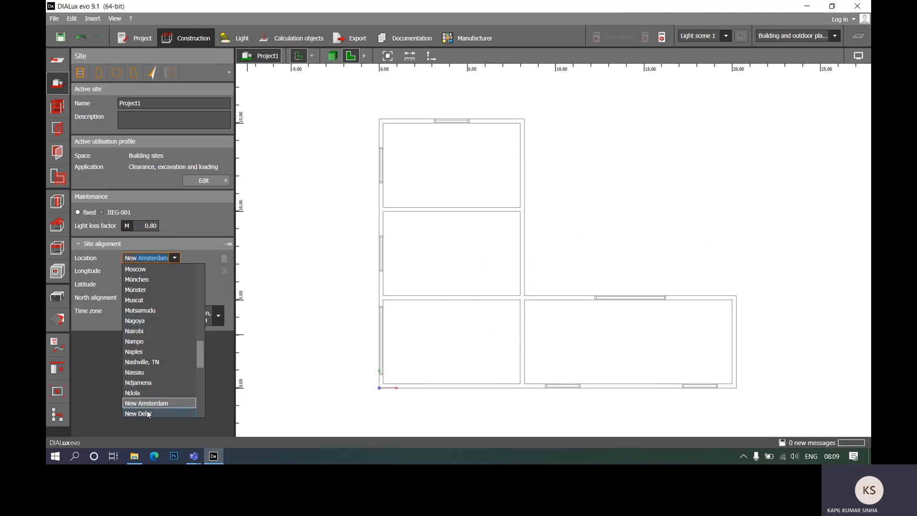
pyautogui.click(147, 413)
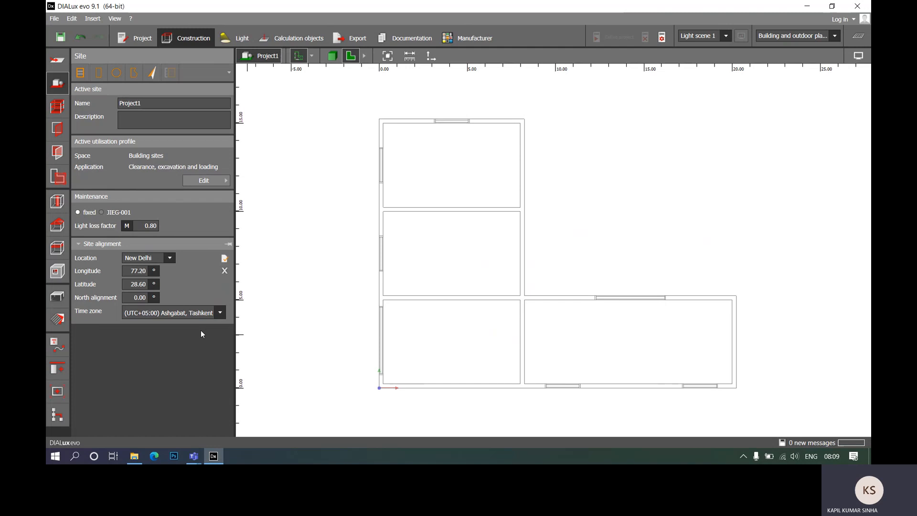
pyautogui.click(220, 313)
pyautogui.click(186, 182)
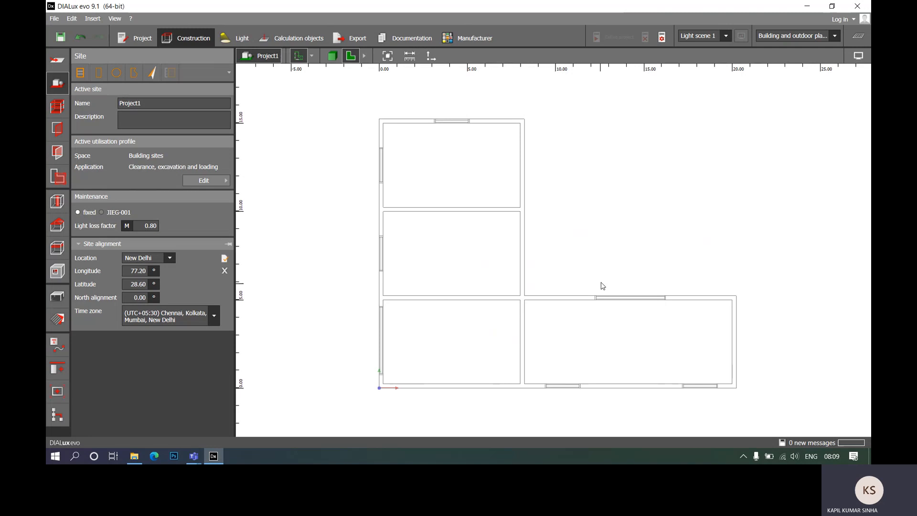
# - Draw a one-storey building with a total height of 3.2 m, tracing the plan's L-shaped outer contour, about 20.23 m by 15.23 m overall
pyautogui.moveTo(599, 251); pyautogui.dragTo(581, 245, button='middle')
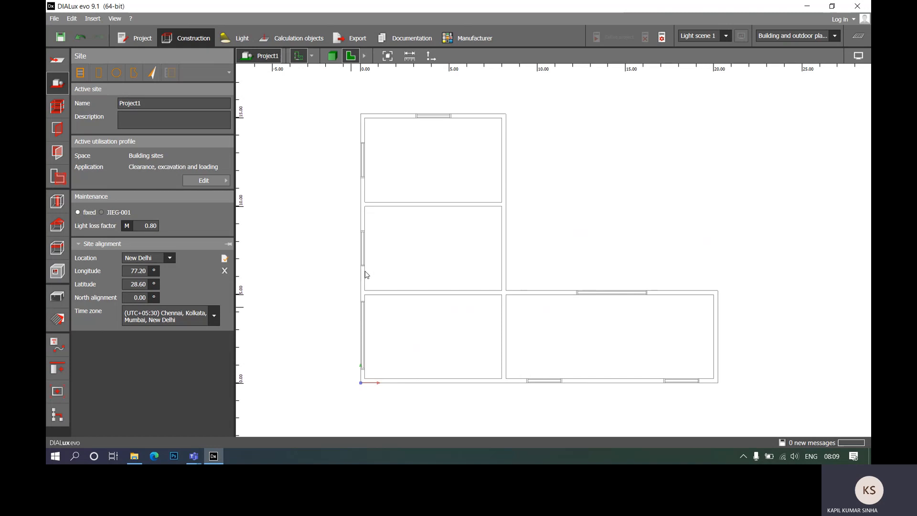
pyautogui.click(80, 74)
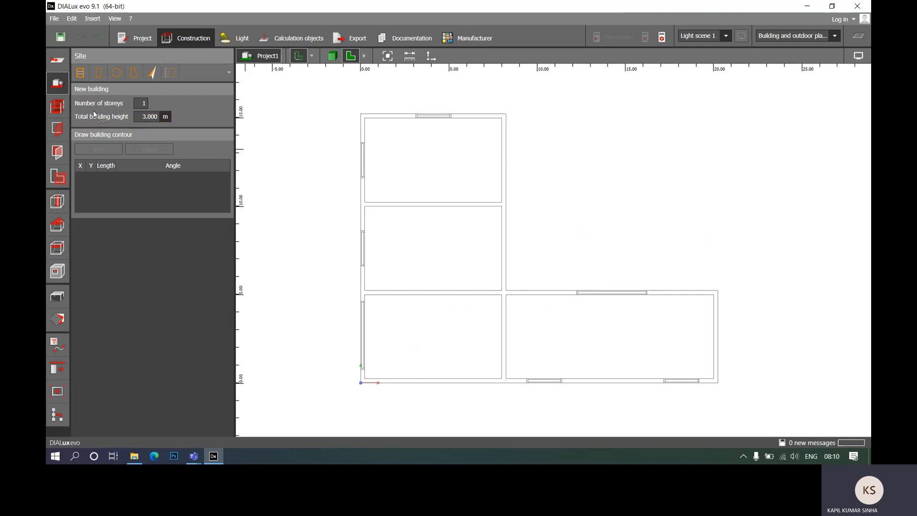
pyautogui.click(142, 116)
pyautogui.write('3.2')
pyautogui.click(361, 114)
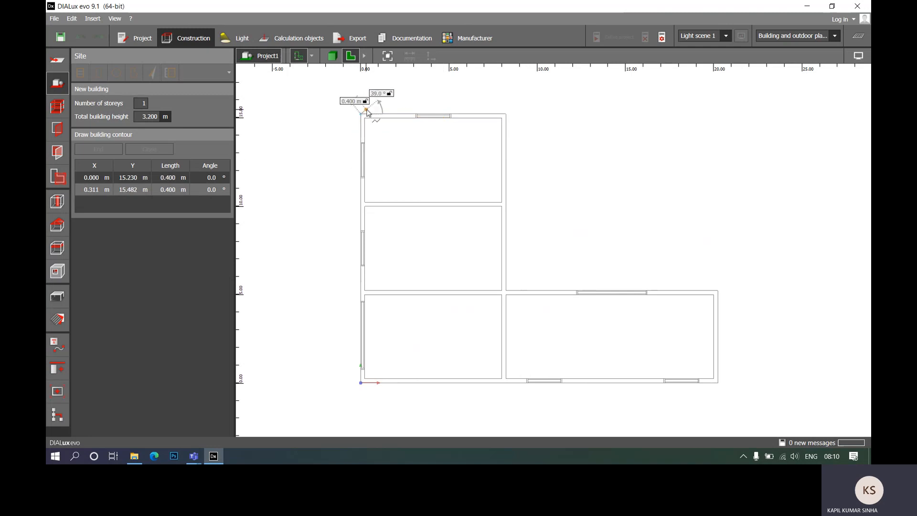
pyautogui.click(506, 115)
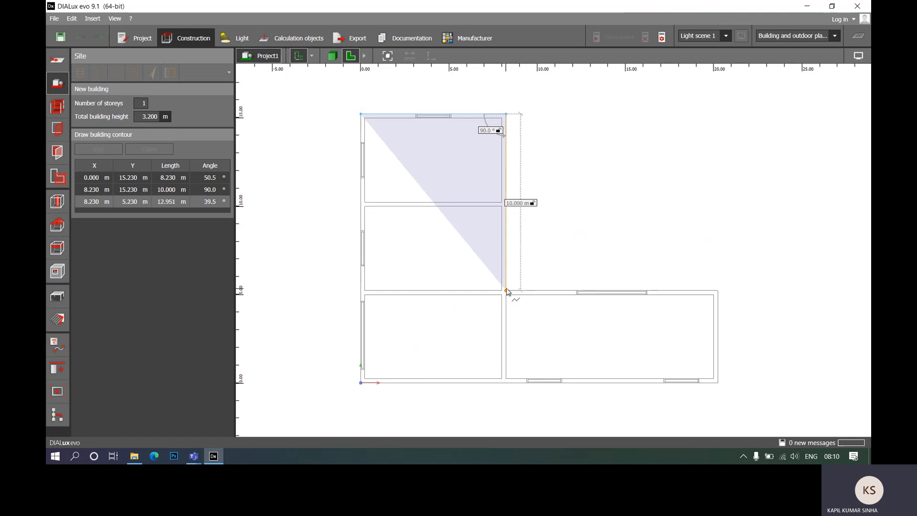
pyautogui.click(506, 292)
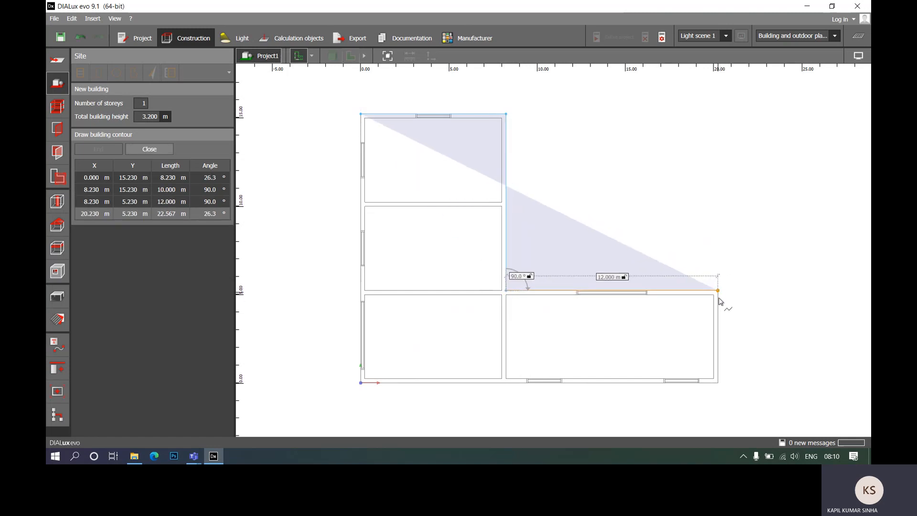
pyautogui.click(719, 295)
pyautogui.click(717, 383)
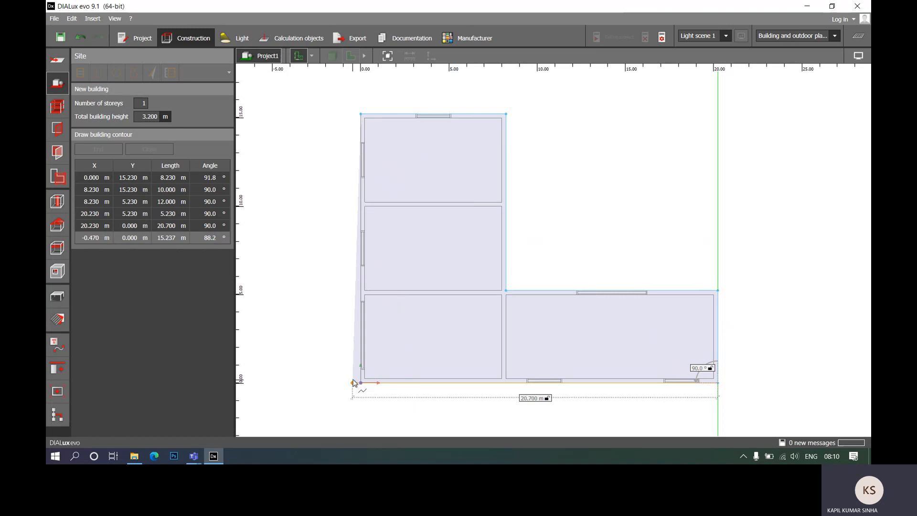
pyautogui.click(361, 382)
pyautogui.click(361, 114)
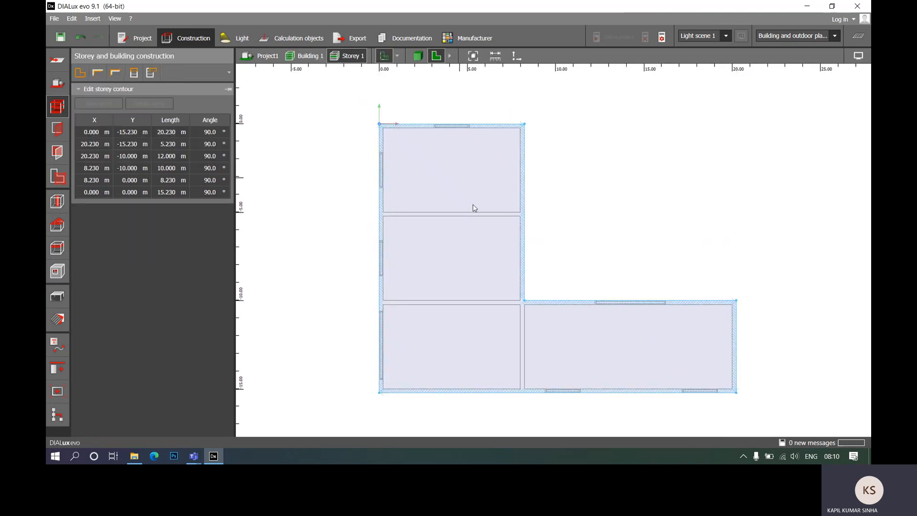
# - Inspect the new building in 3D at storey and site level, and return to the site's floor plan view
pyautogui.moveTo(613, 218); pyautogui.dragTo(543, 190, button='middle')
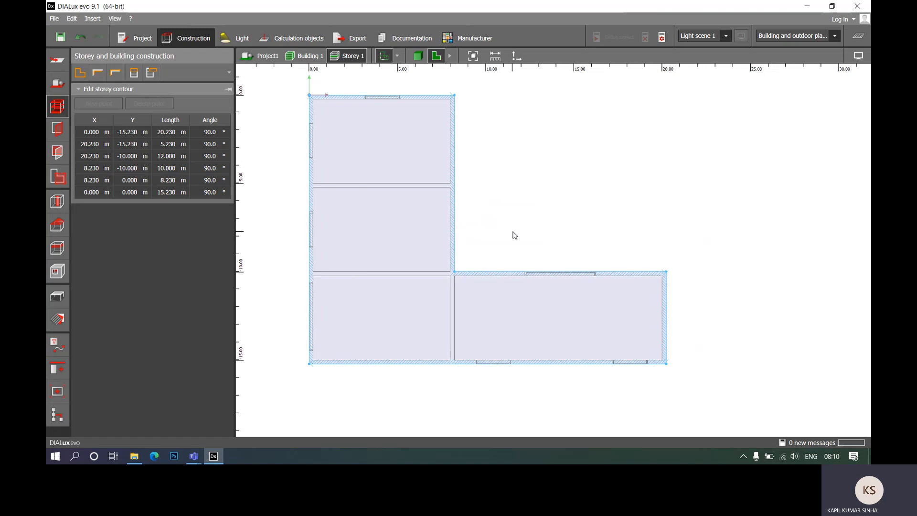
pyautogui.moveTo(517, 237); pyautogui.dragTo(549, 258, button='middle')
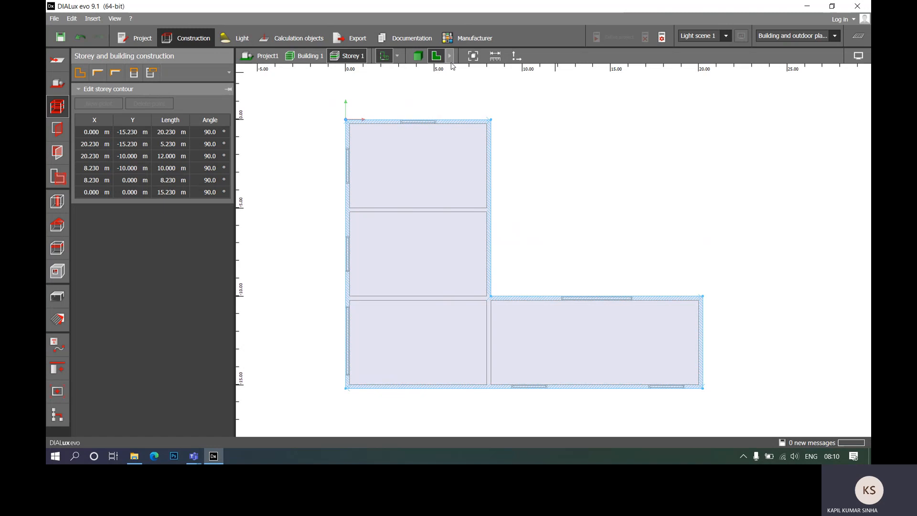
pyautogui.click(416, 57)
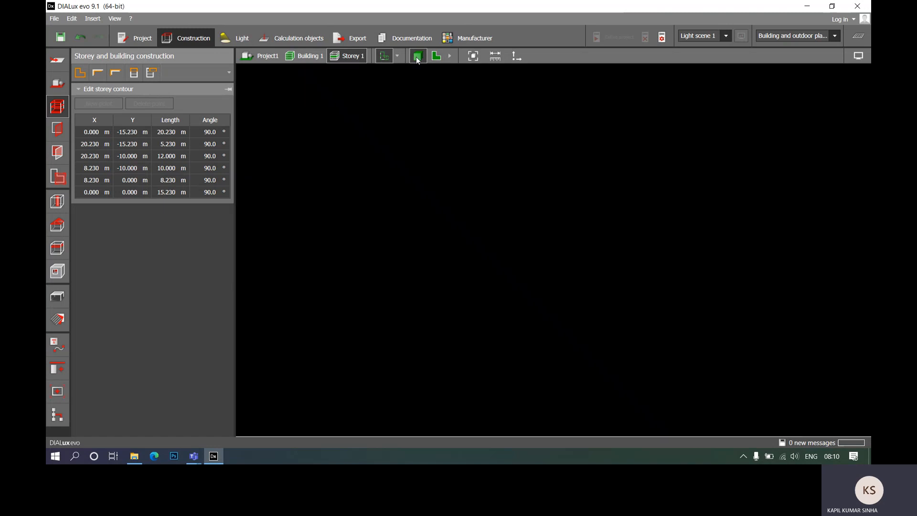
pyautogui.scroll(-4, 615, 260)
pyautogui.scroll(3, 614, 259)
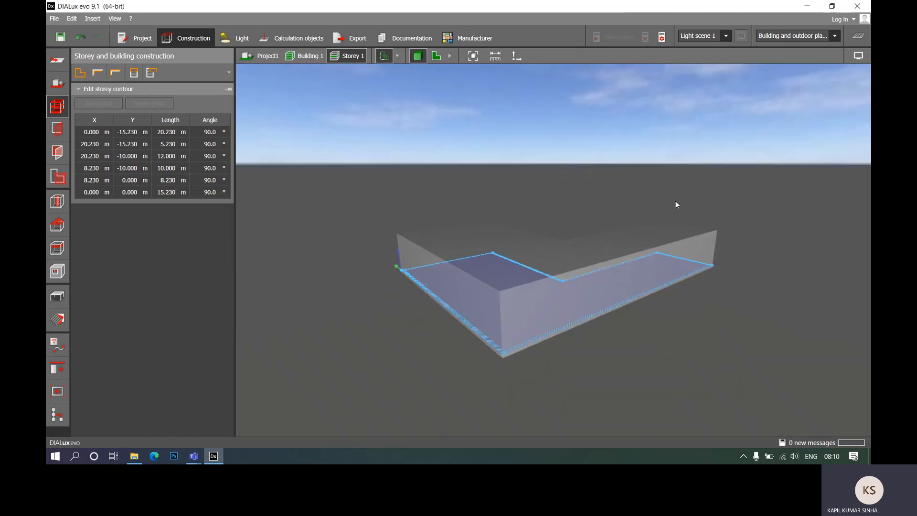
pyautogui.moveTo(658, 185); pyautogui.dragTo(577, 213, button='middle')
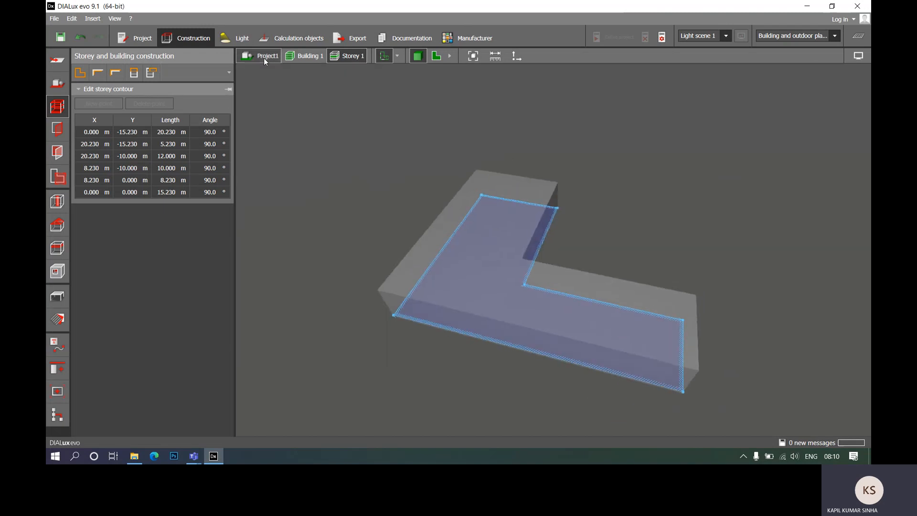
pyautogui.click(264, 58)
pyautogui.moveTo(776, 272); pyautogui.dragTo(735, 362, button='middle')
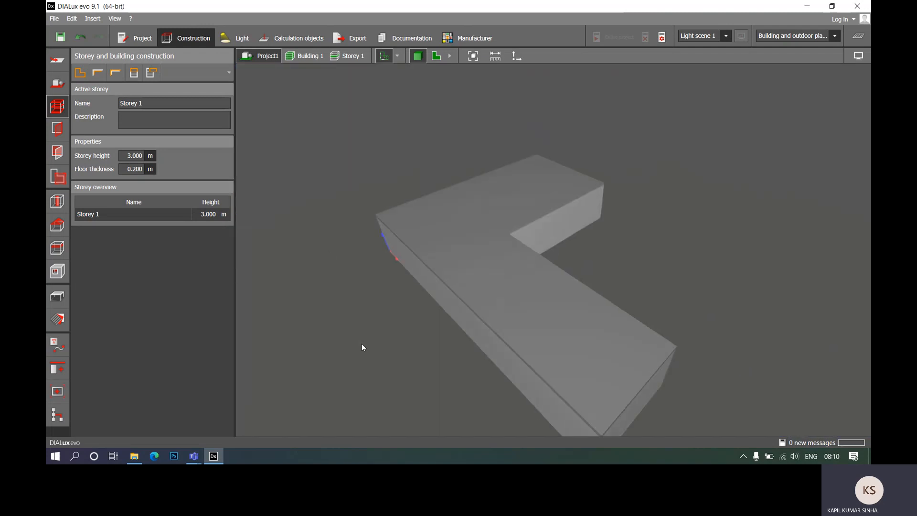
pyautogui.click(437, 56)
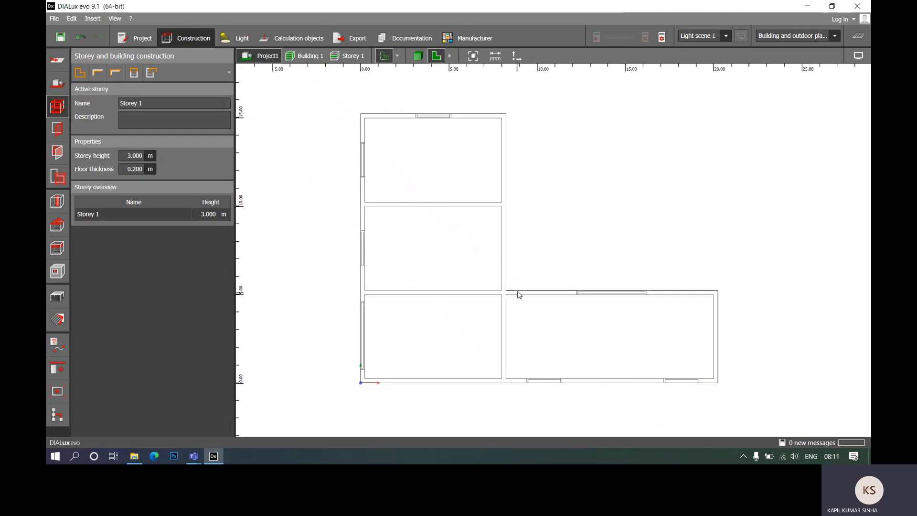
pyautogui.scroll(2, 371, 138)
pyautogui.scroll(-2, 377, 136)
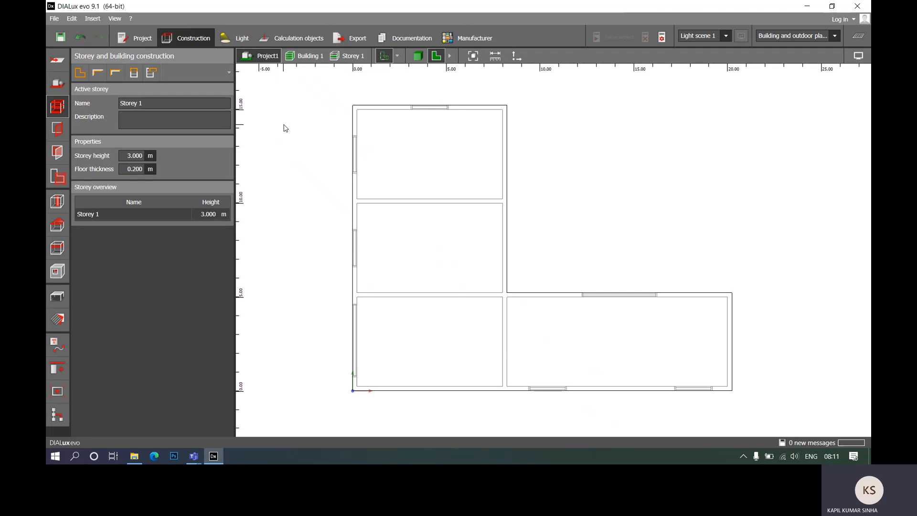
# - Return to the site settings and save the project under the file name Project1
pyautogui.click(57, 82)
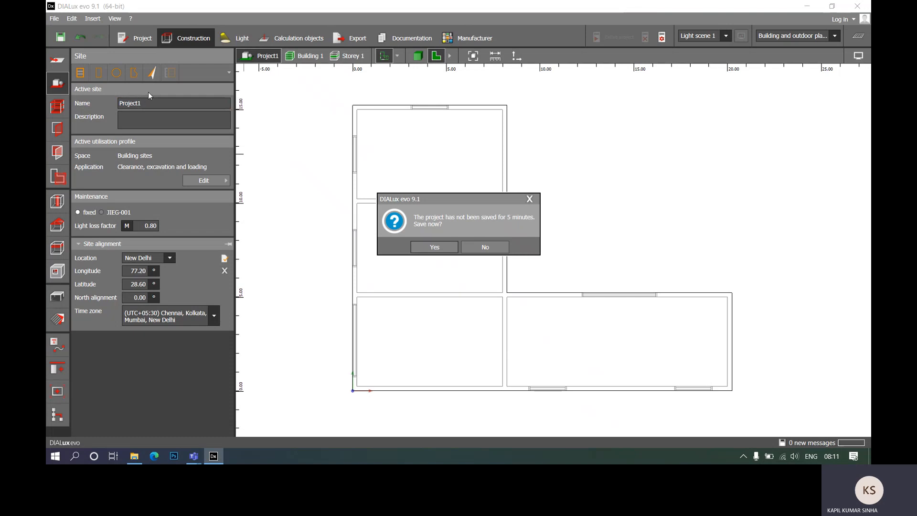
pyautogui.click(434, 247)
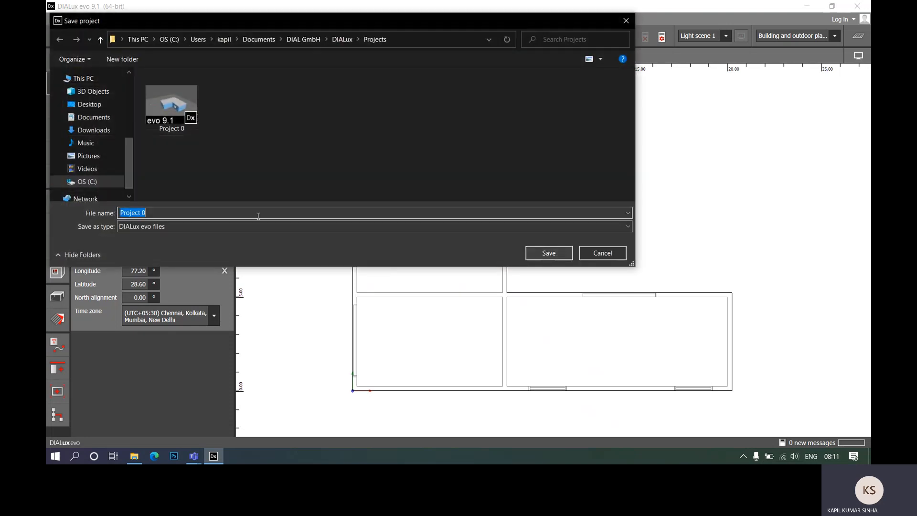
pyautogui.click(165, 211)
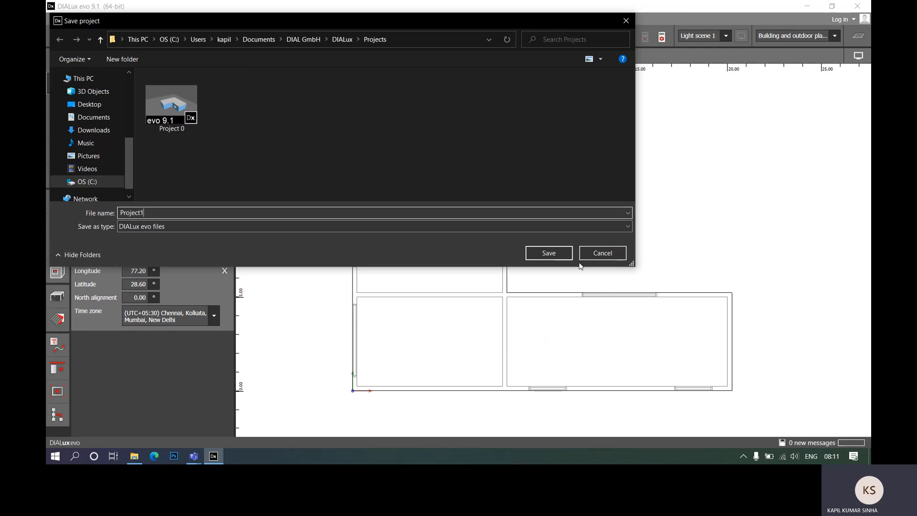
pyautogui.click(549, 253)
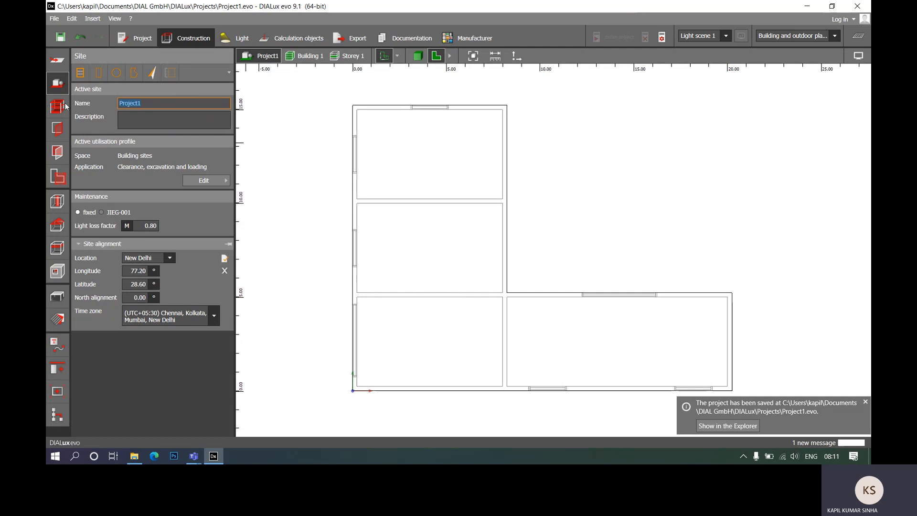
# - Draw a north arrow beside the building, pointing straight up the plan at 0.0°
pyautogui.click(151, 72)
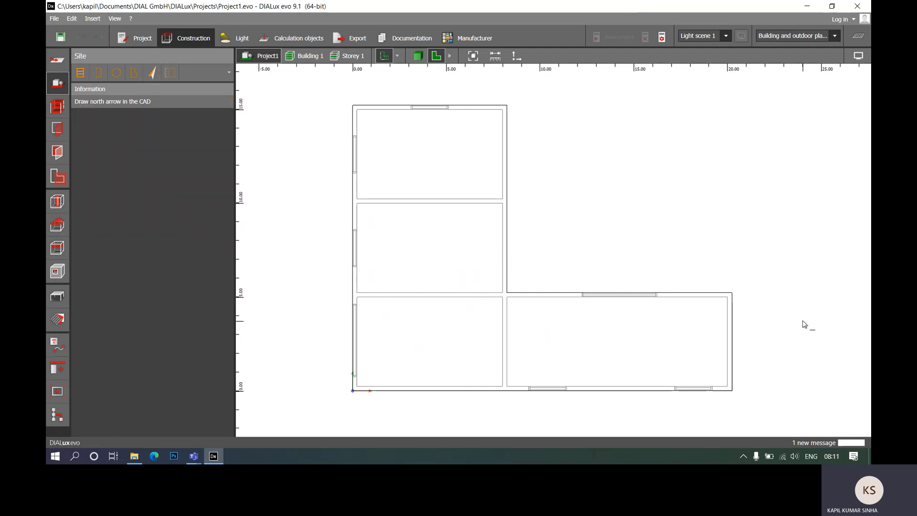
pyautogui.click(789, 286)
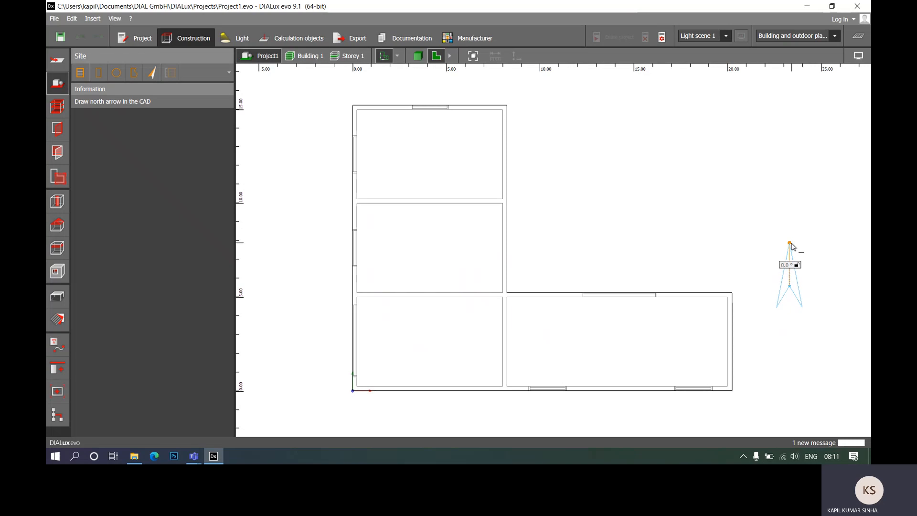
pyautogui.click(790, 246)
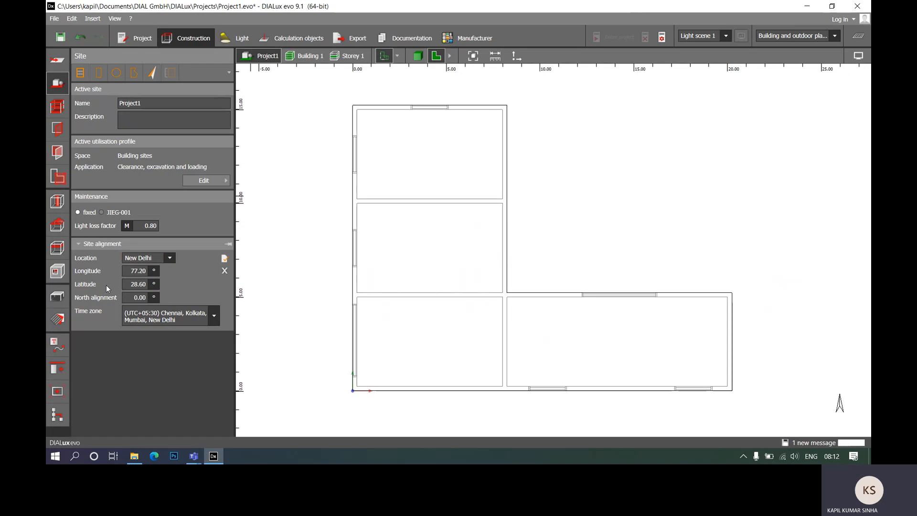
pyautogui.click(140, 271)
# - Rename the building's active storey as Ground Floor
pyautogui.click(58, 107)
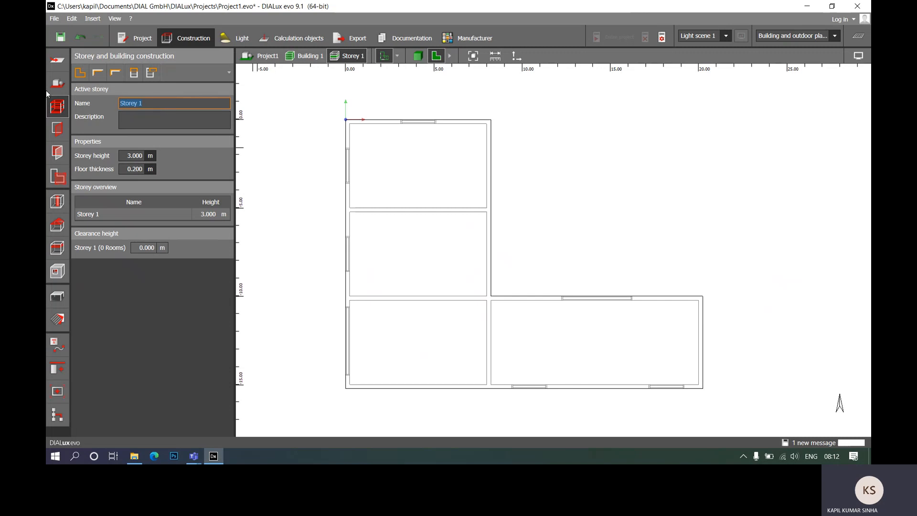
pyautogui.write('Ground Floor')
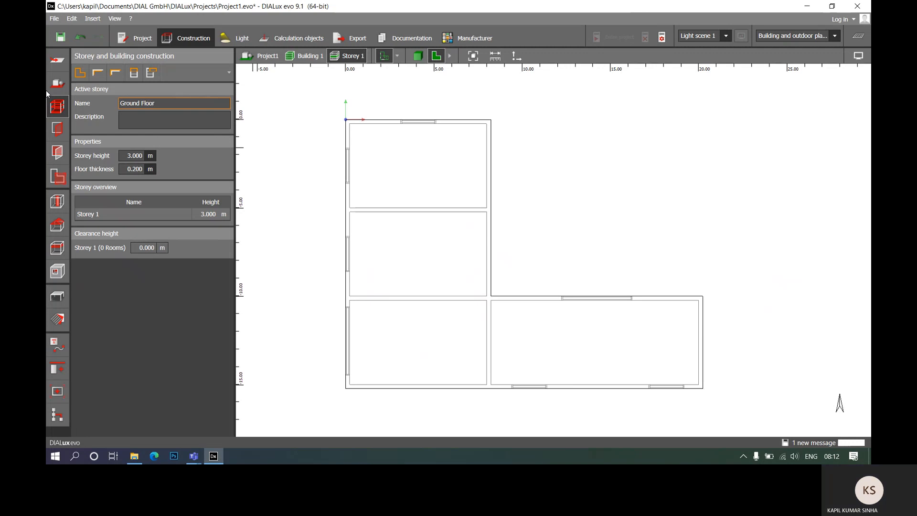
pyautogui.click(136, 156)
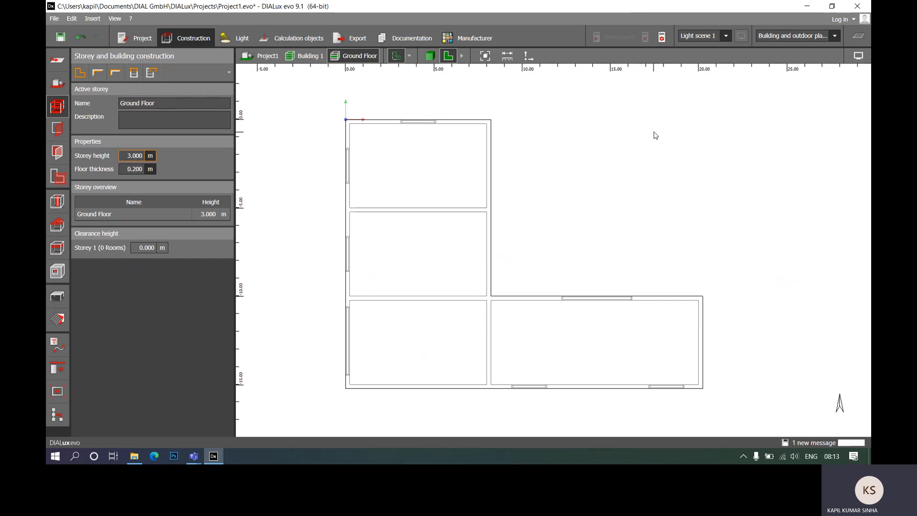
# - Draw the uppermost room along the plan's inner wall lines, about 7.77 m by 4.77 m, with a wall thickness of 0.230 m
pyautogui.click(81, 74)
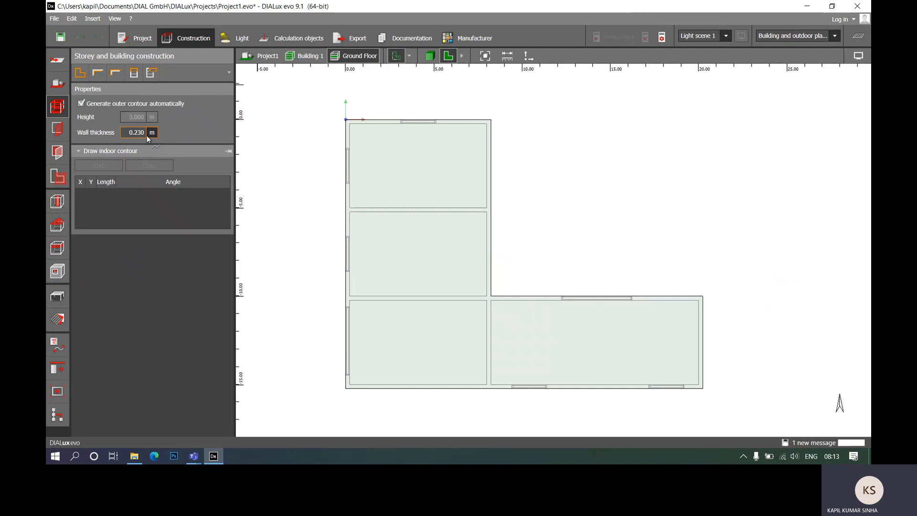
pyautogui.scroll(3, 362, 123)
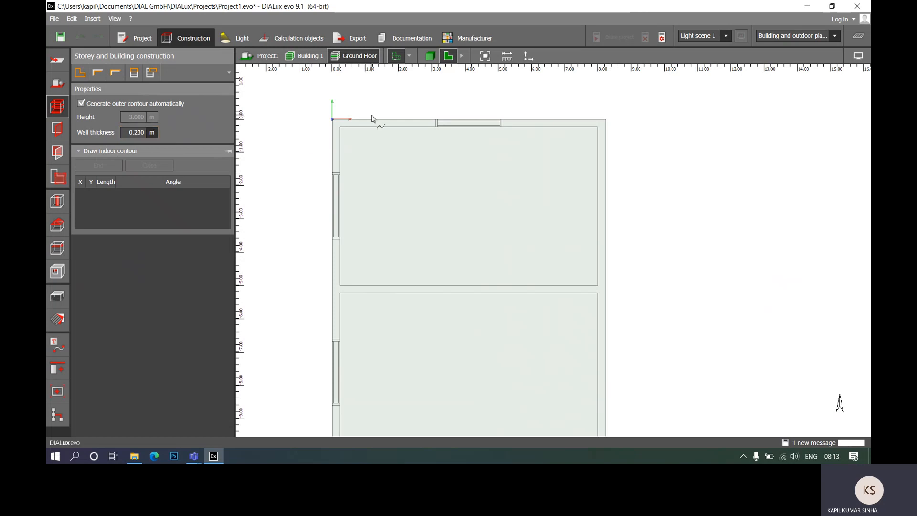
pyautogui.moveTo(533, 168); pyautogui.dragTo(525, 143, button='middle')
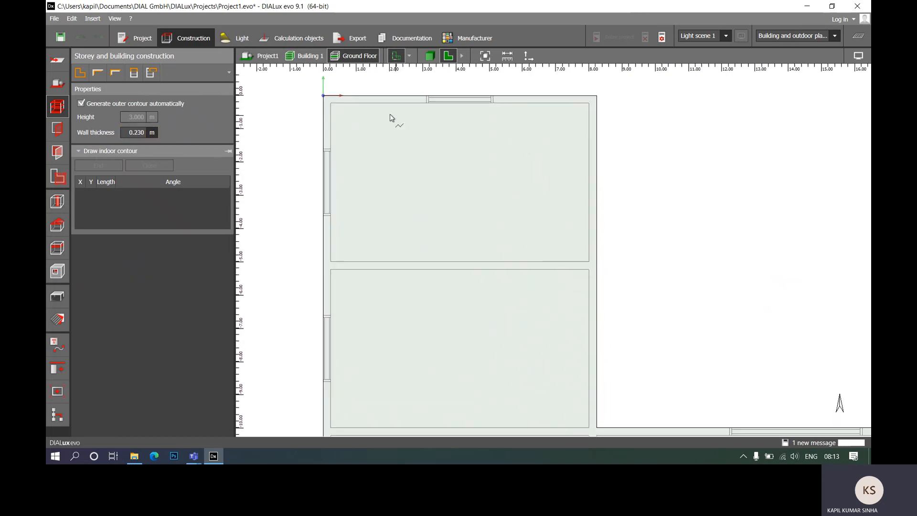
pyautogui.scroll(-3, 458, 149)
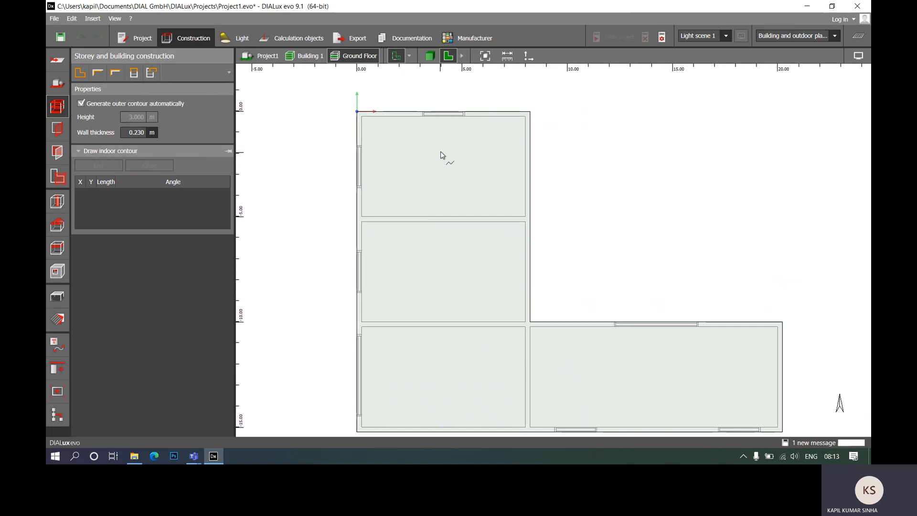
pyautogui.scroll(-2, 444, 174)
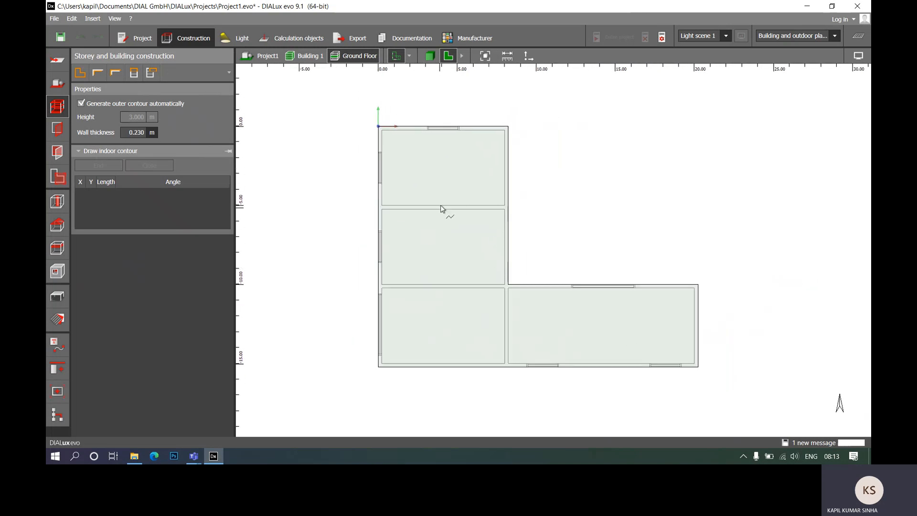
pyautogui.scroll(3, 432, 122)
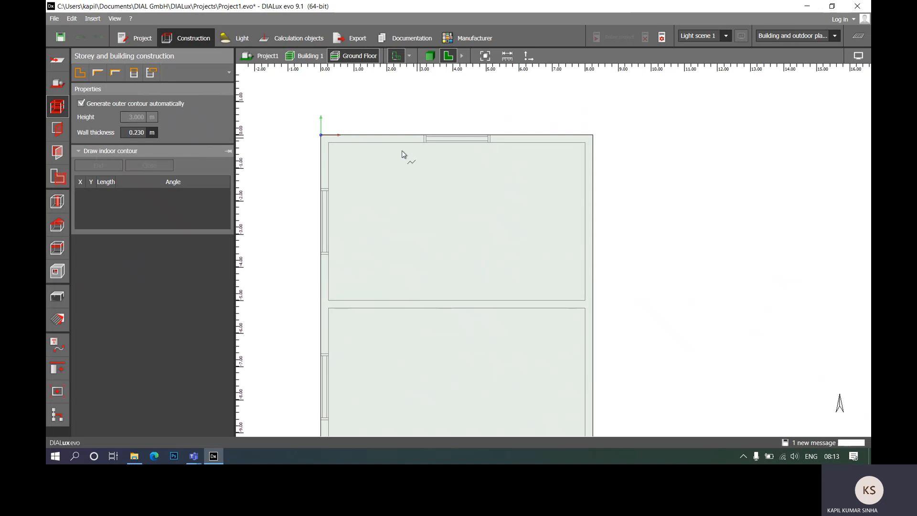
pyautogui.click(328, 143)
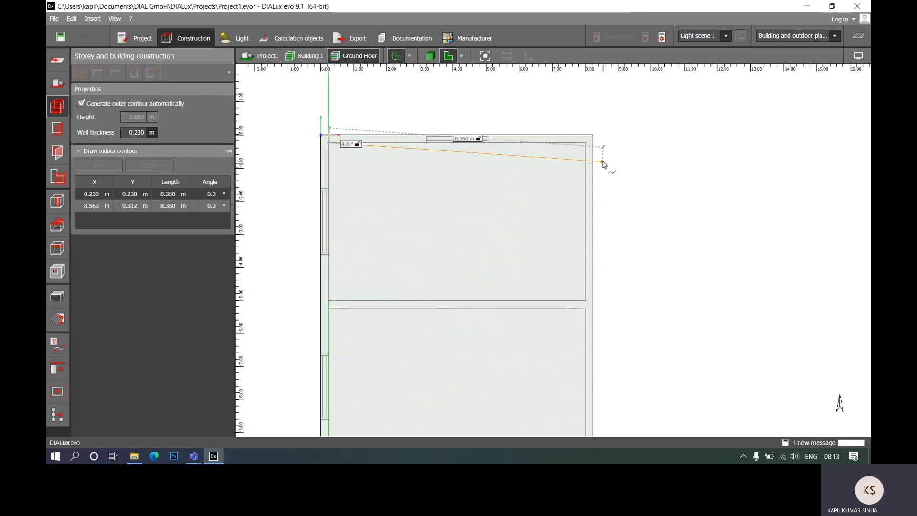
pyautogui.click(585, 143)
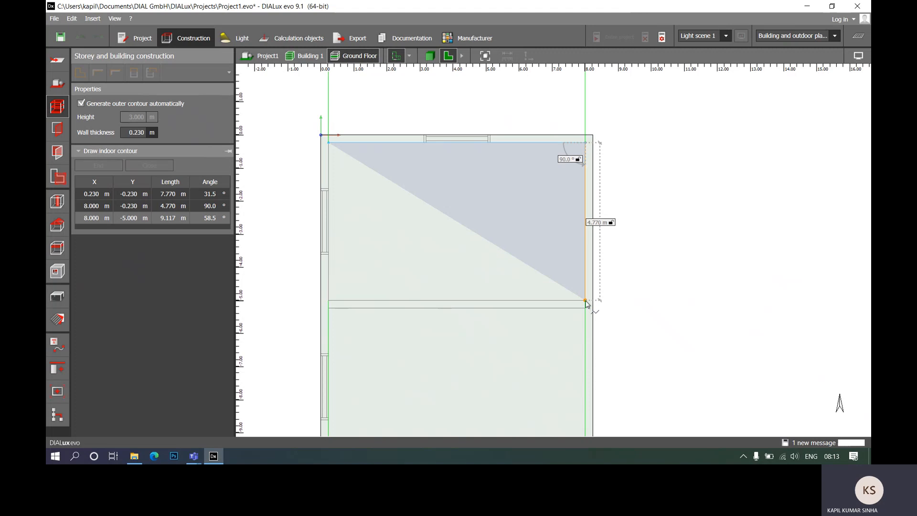
pyautogui.click(585, 299)
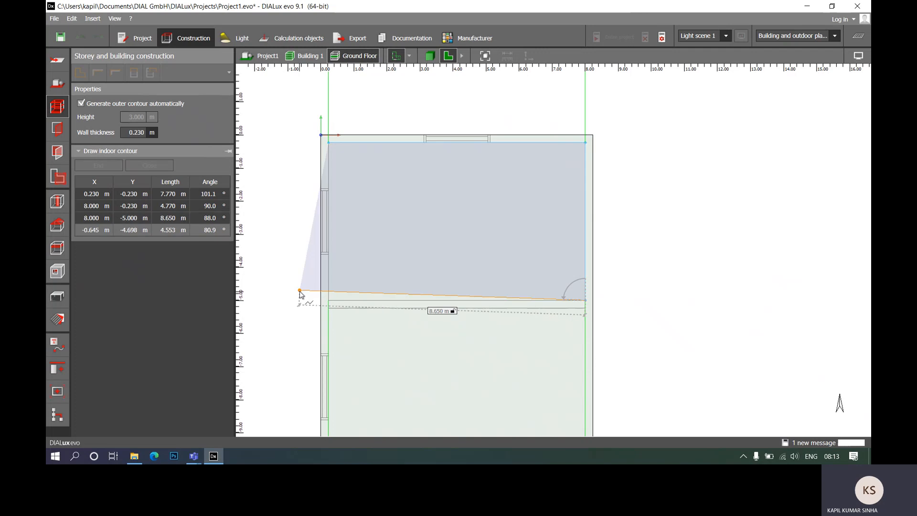
pyautogui.click(328, 301)
pyautogui.click(329, 142)
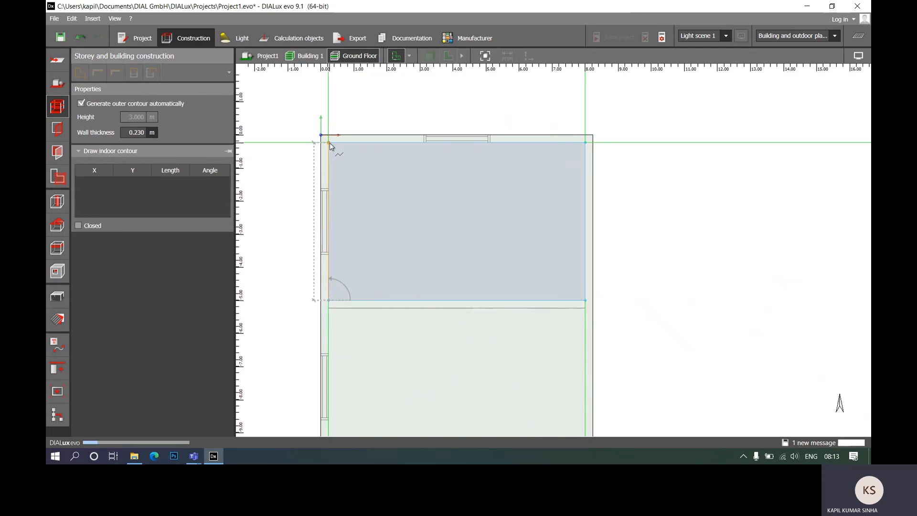
# - Draw the room directly below Room 1 along the plan's inner wall lines, about 7.77 m by 4.77 m
pyautogui.scroll(-2, 440, 251)
pyautogui.scroll(2, 442, 286)
pyautogui.click(80, 73)
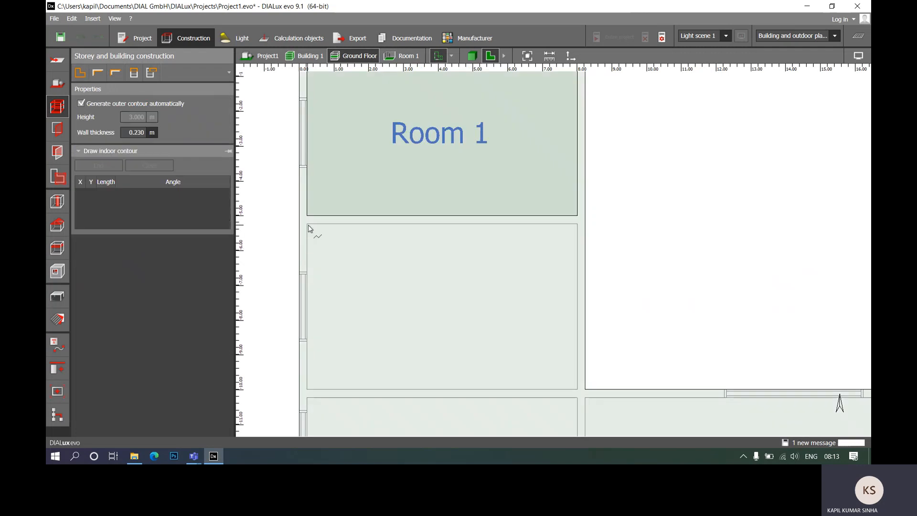
pyautogui.click(308, 224)
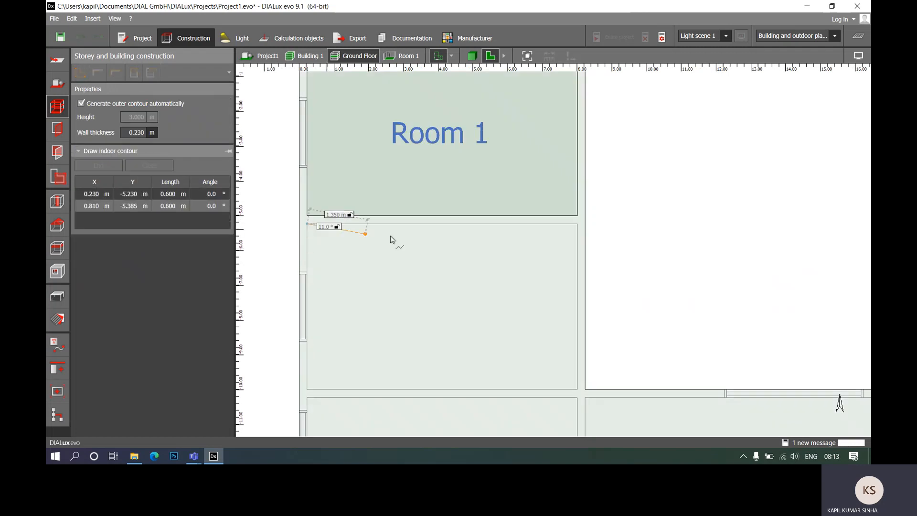
pyautogui.click(579, 224)
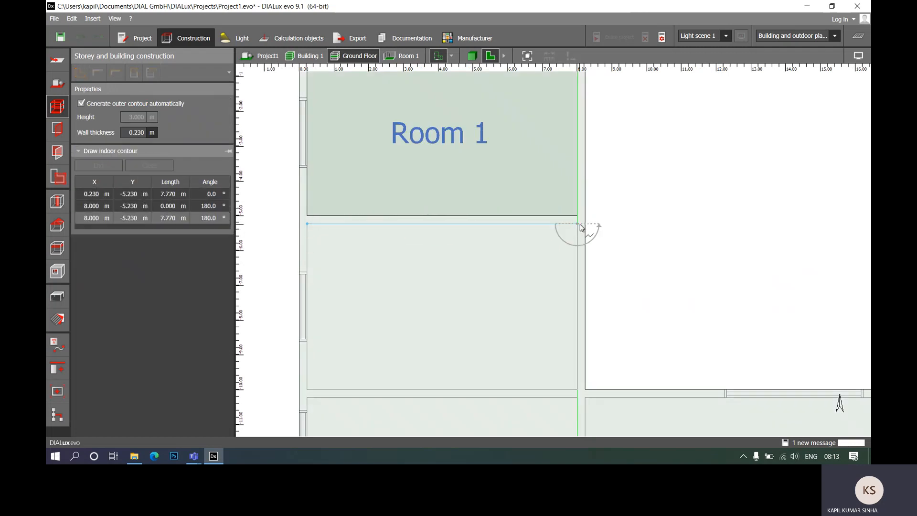
pyautogui.click(577, 389)
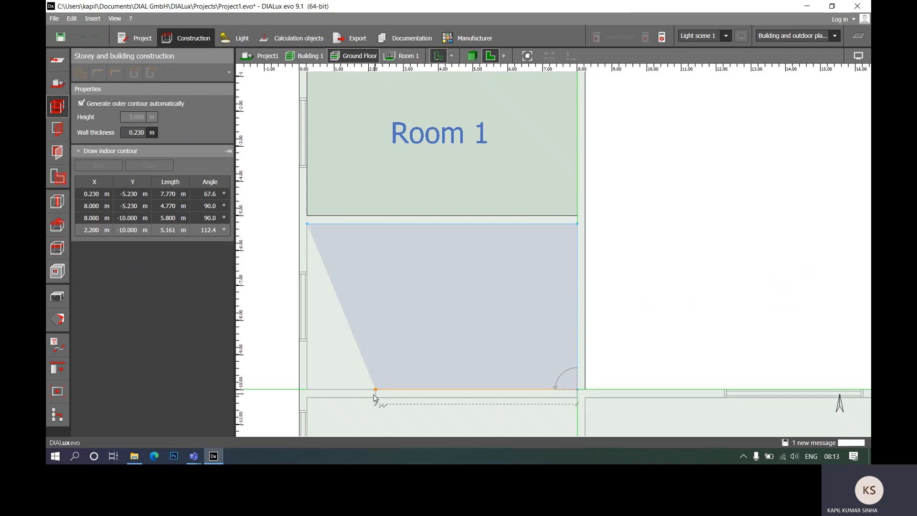
pyautogui.click(307, 389)
pyautogui.click(308, 226)
# - Draw the corner room below Room 2 along the plan's inner wall lines, about 7.77 m by 4.77 m
pyautogui.scroll(-3, 417, 199)
pyautogui.scroll(4, 472, 333)
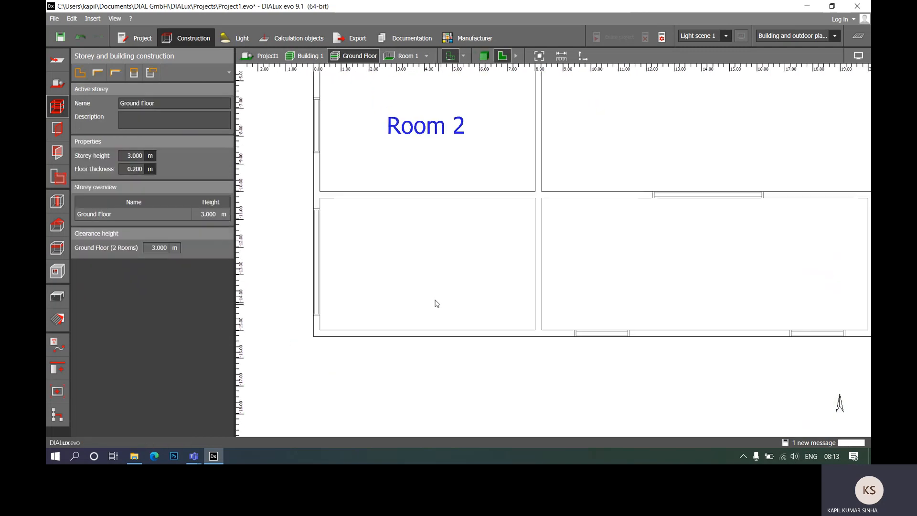
pyautogui.click(80, 73)
pyautogui.click(319, 198)
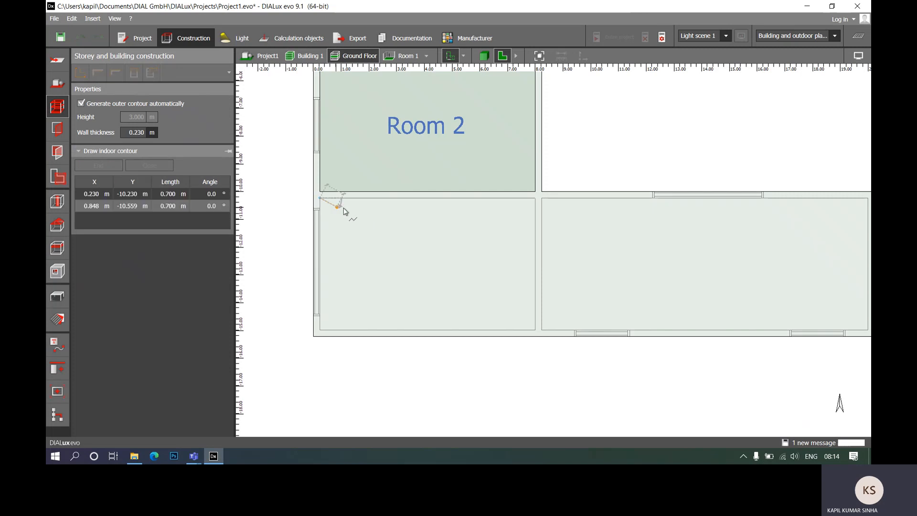
pyautogui.click(535, 197)
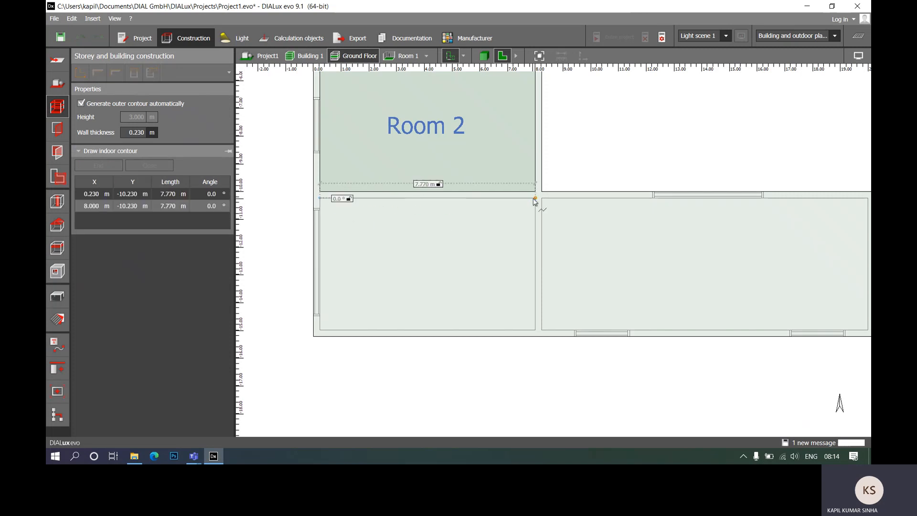
pyautogui.click(535, 330)
pyautogui.click(319, 330)
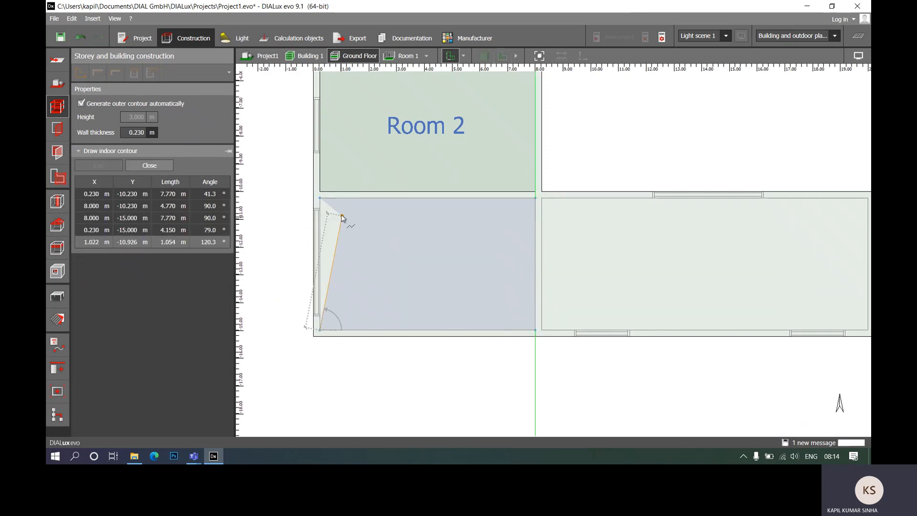
pyautogui.click(320, 198)
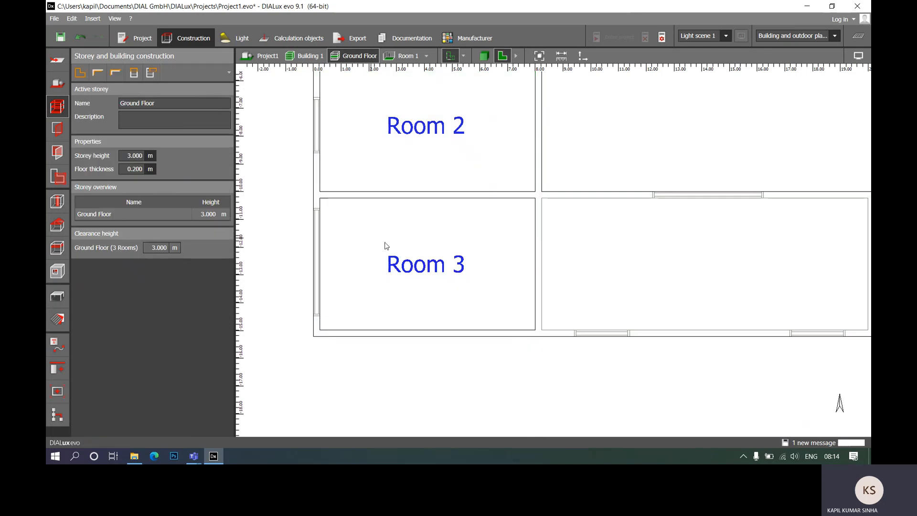
# - Draw the long room beside Room 3 along the plan's inner wall lines, about 11.77 m by 4.77 m
pyautogui.scroll(-3, 597, 222)
pyautogui.moveTo(628, 254); pyautogui.dragTo(435, 260, button='middle')
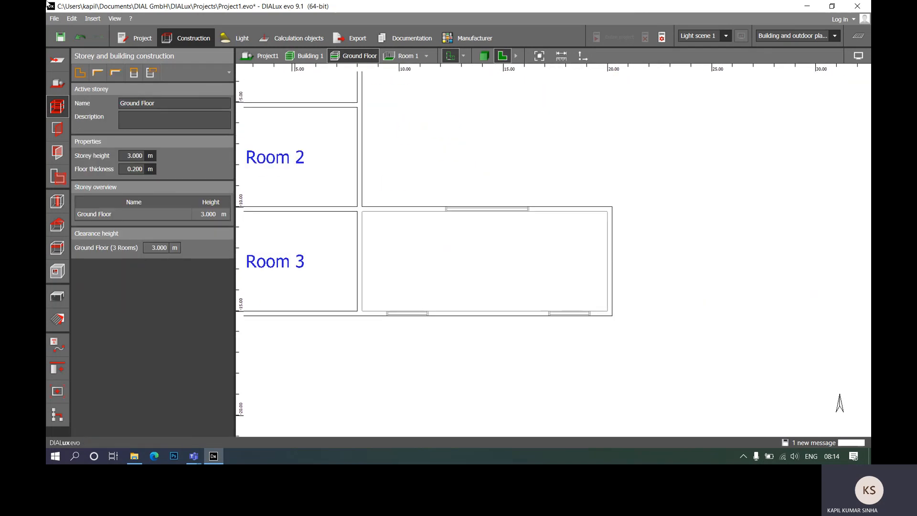
pyautogui.click(80, 73)
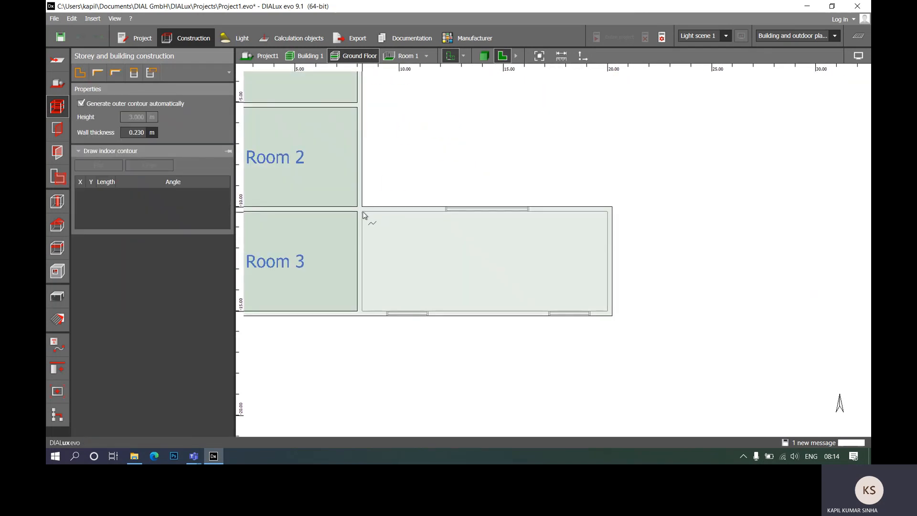
pyautogui.click(363, 212)
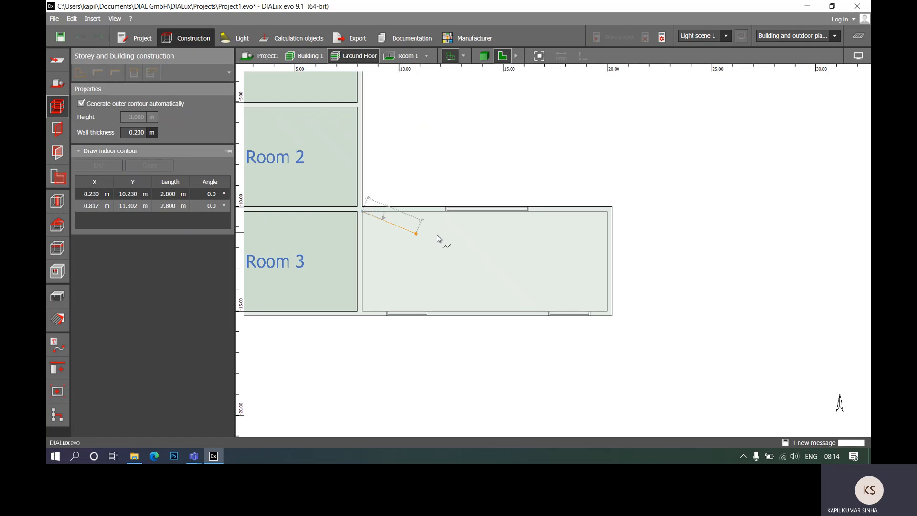
pyautogui.click(607, 211)
pyautogui.click(607, 311)
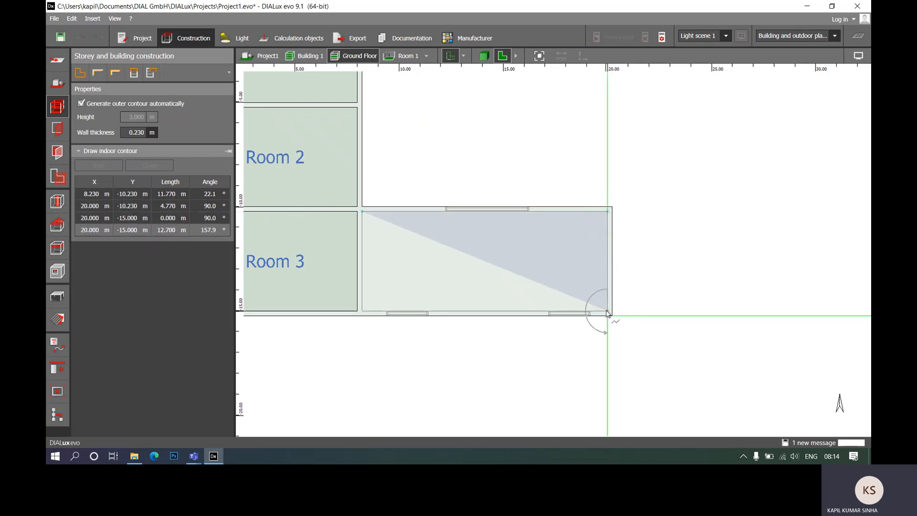
pyautogui.click(362, 311)
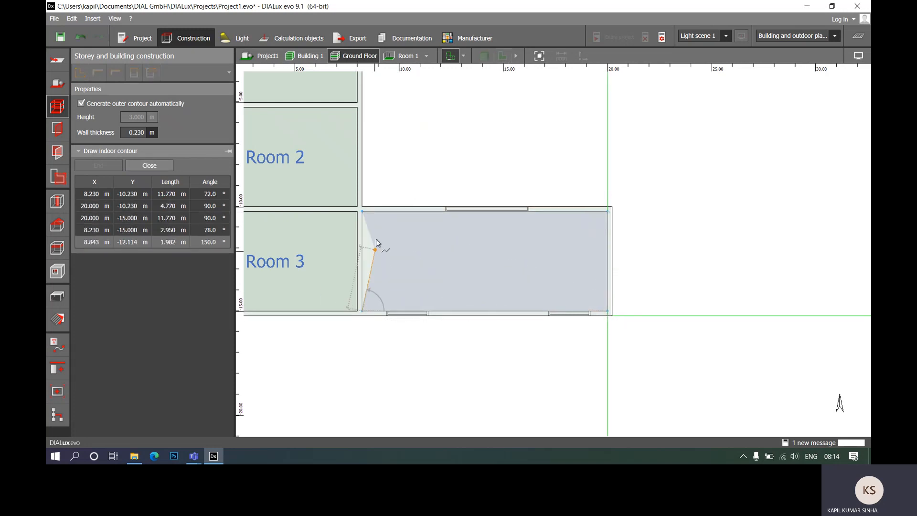
pyautogui.click(364, 212)
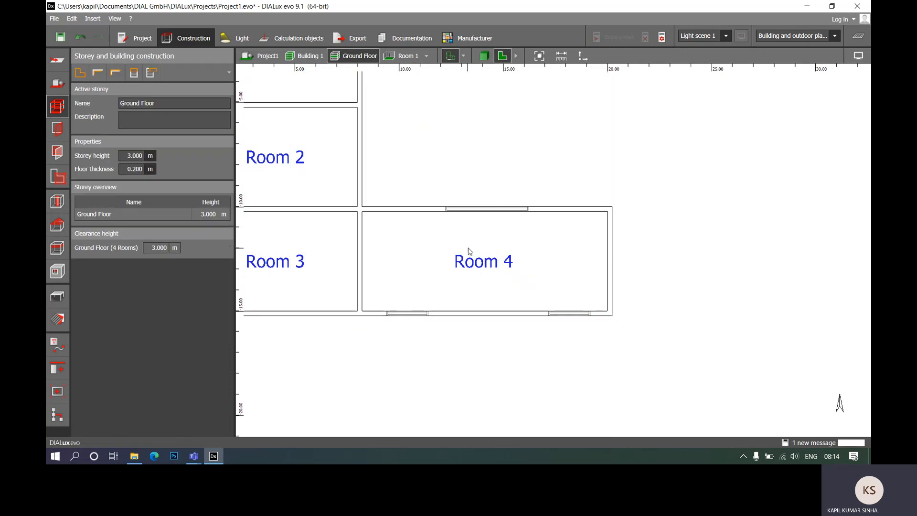
# - Examine the ground floor's four rooms in the whole plan and from several angles in 3D
pyautogui.scroll(-1, 546, 200)
pyautogui.scroll(-1, 547, 200)
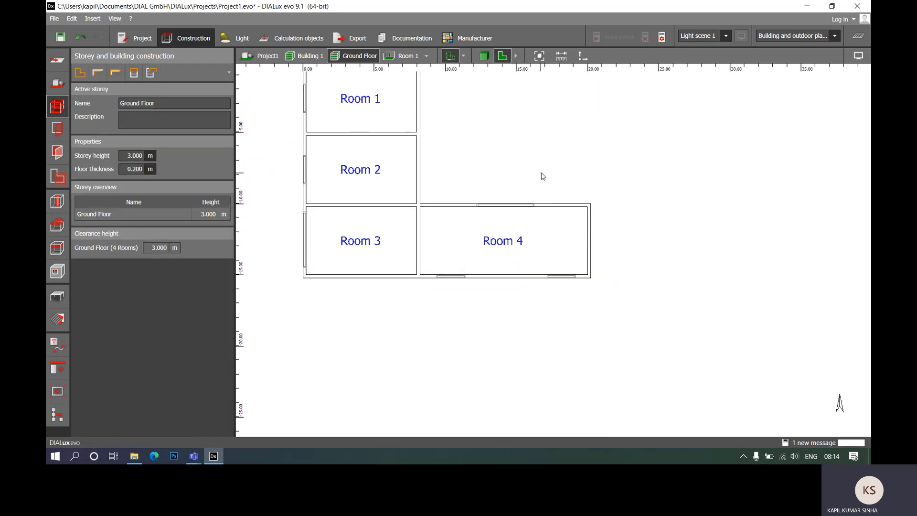
pyautogui.moveTo(543, 176); pyautogui.dragTo(571, 253)
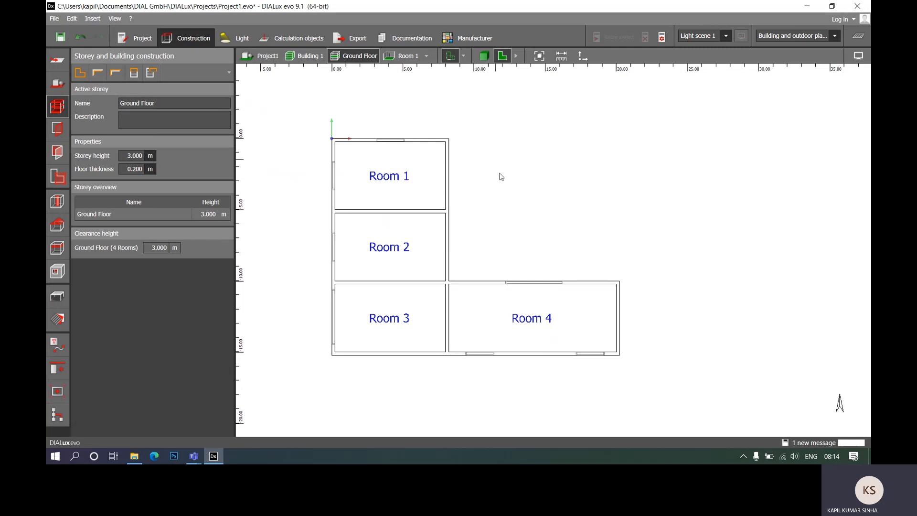
pyautogui.click(484, 56)
pyautogui.moveTo(632, 262); pyautogui.dragTo(599, 225, button='middle')
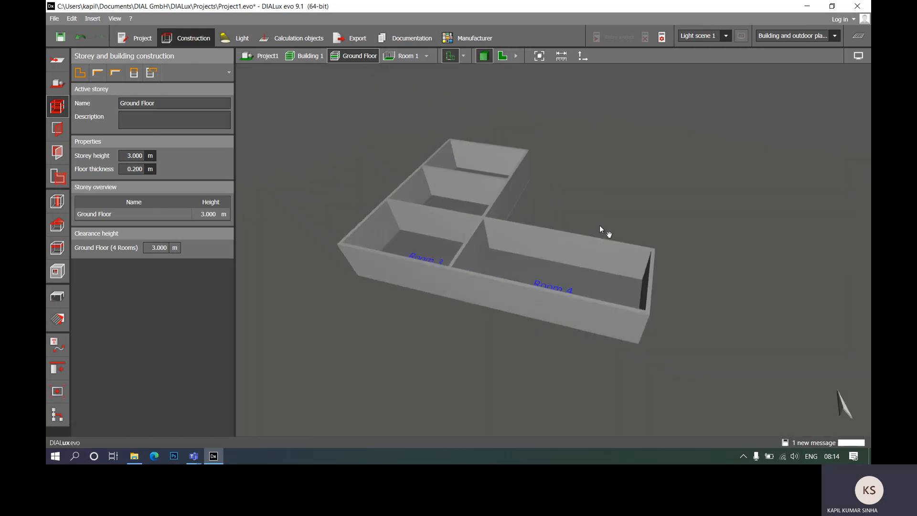
pyautogui.moveTo(661, 183); pyautogui.dragTo(667, 273)
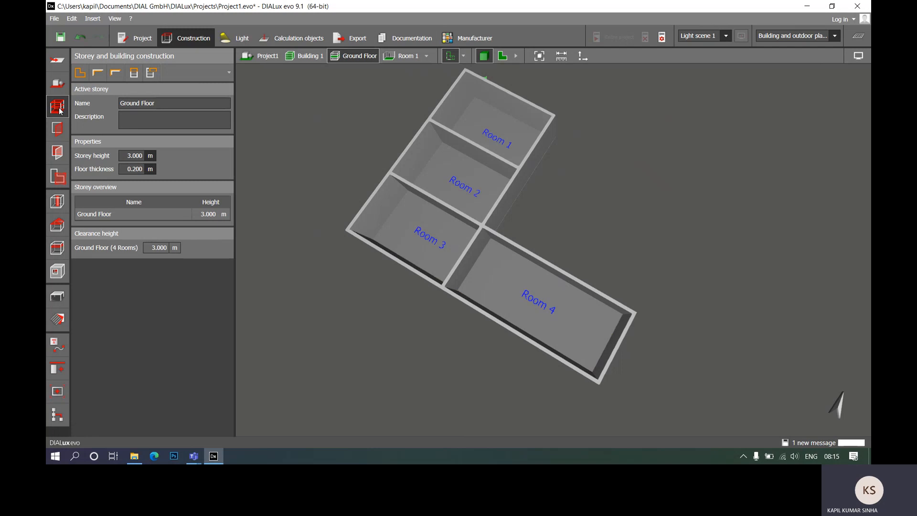
# - Choose the 3-wing window with transom as the active aperture for the floor plan and save the project
pyautogui.click(61, 132)
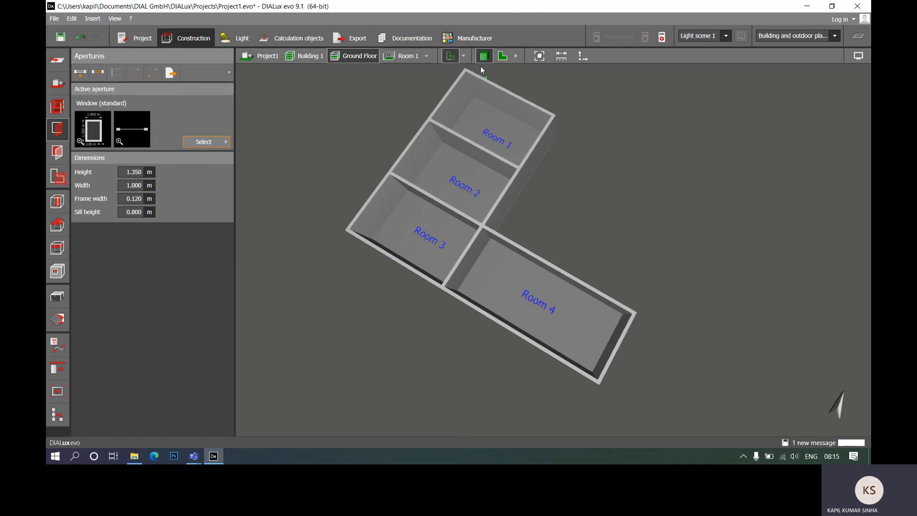
pyautogui.click(501, 56)
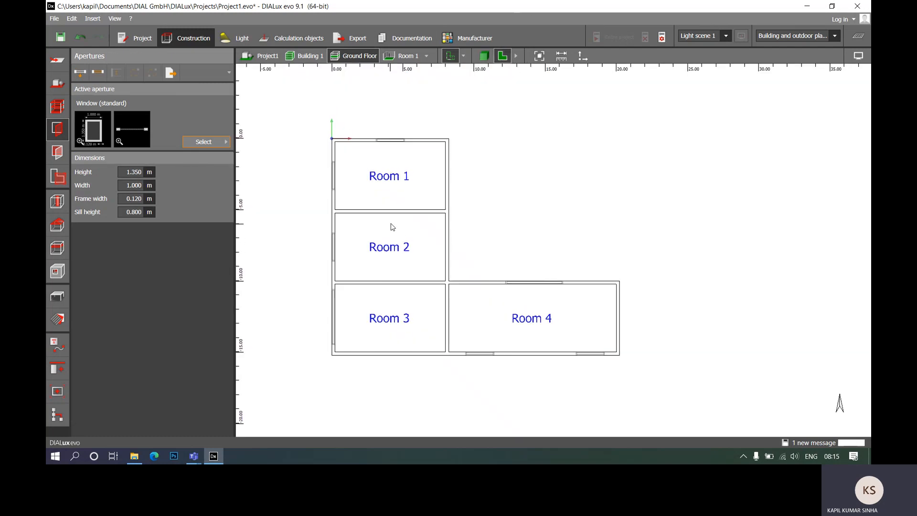
pyautogui.scroll(2, 371, 176)
pyautogui.scroll(-2, 393, 152)
pyautogui.scroll(3, 396, 143)
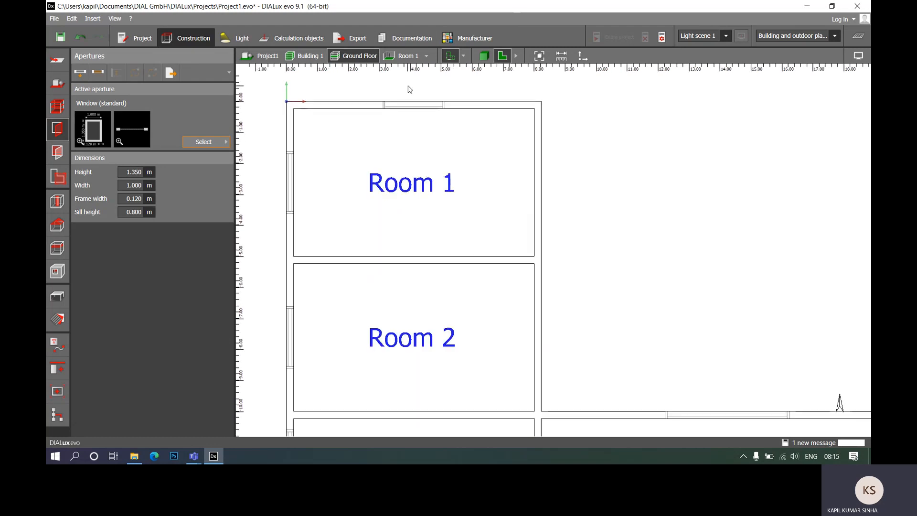
pyautogui.scroll(-3, 457, 175)
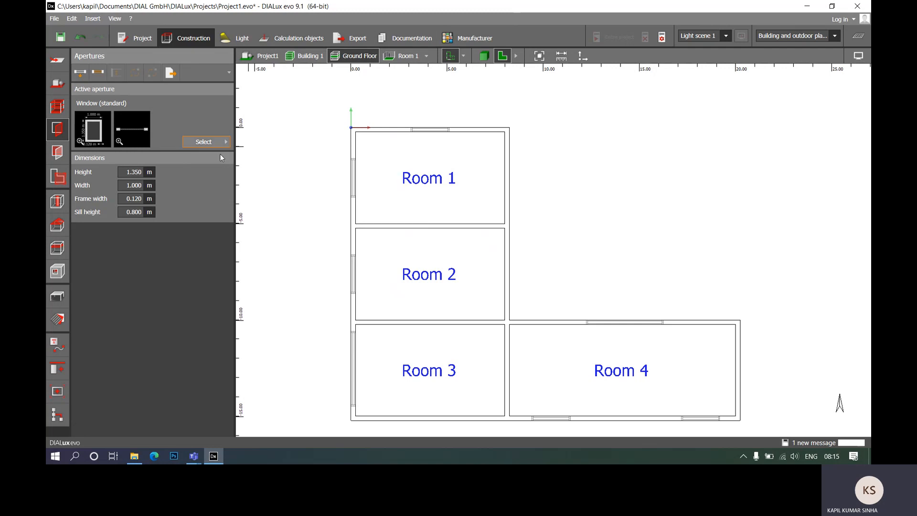
pyautogui.click(227, 141)
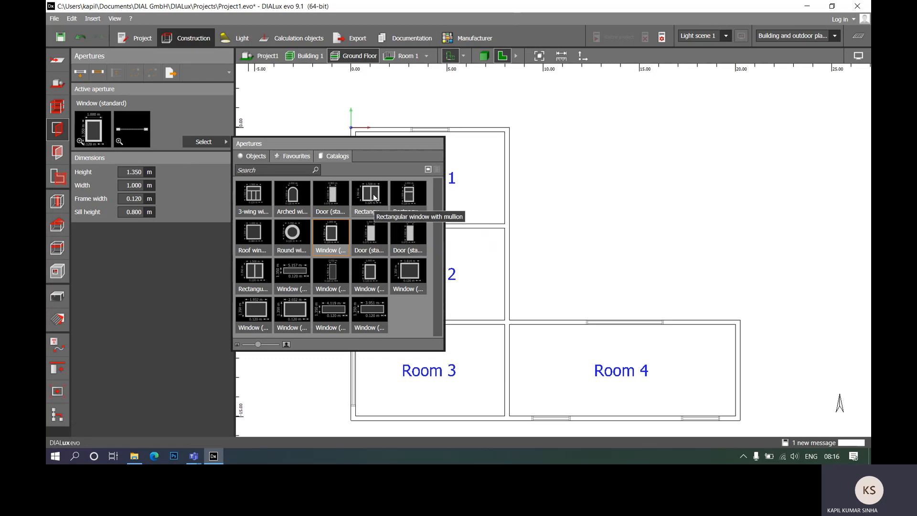
pyautogui.click(255, 193)
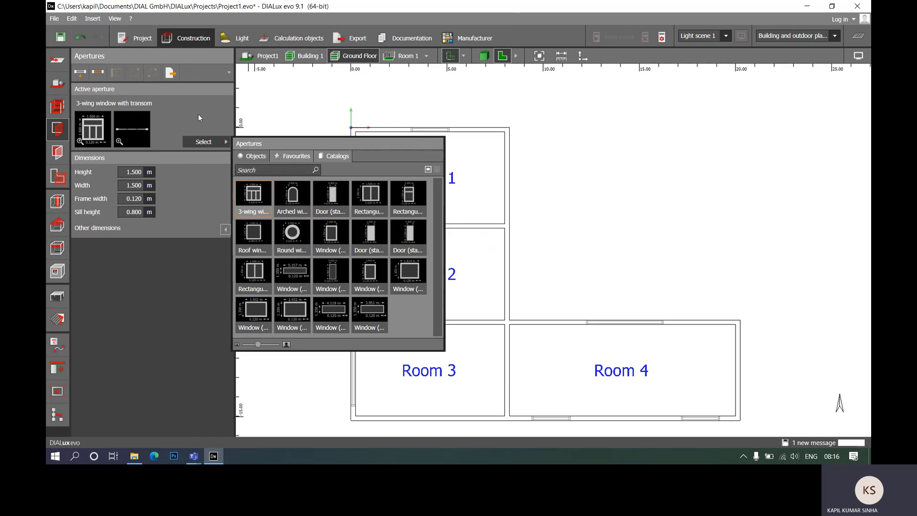
pyautogui.click(182, 272)
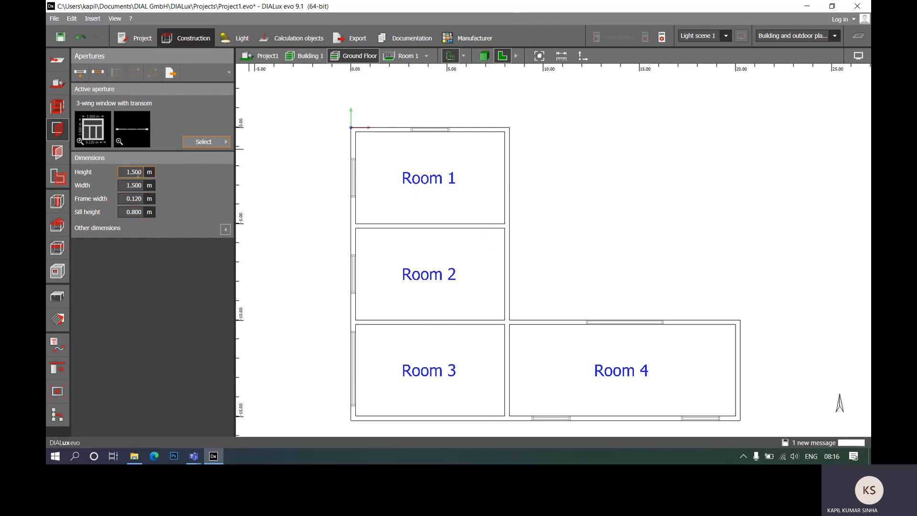
pyautogui.click(472, 116)
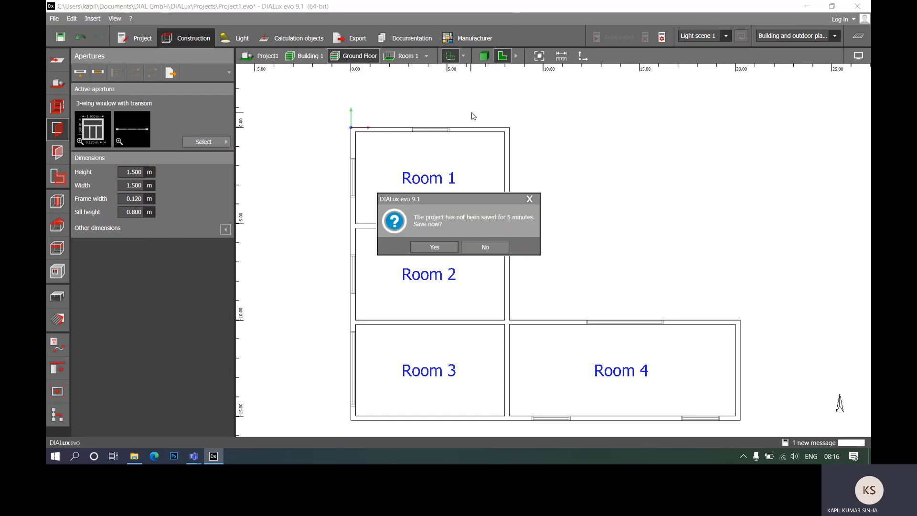
pyautogui.click(451, 245)
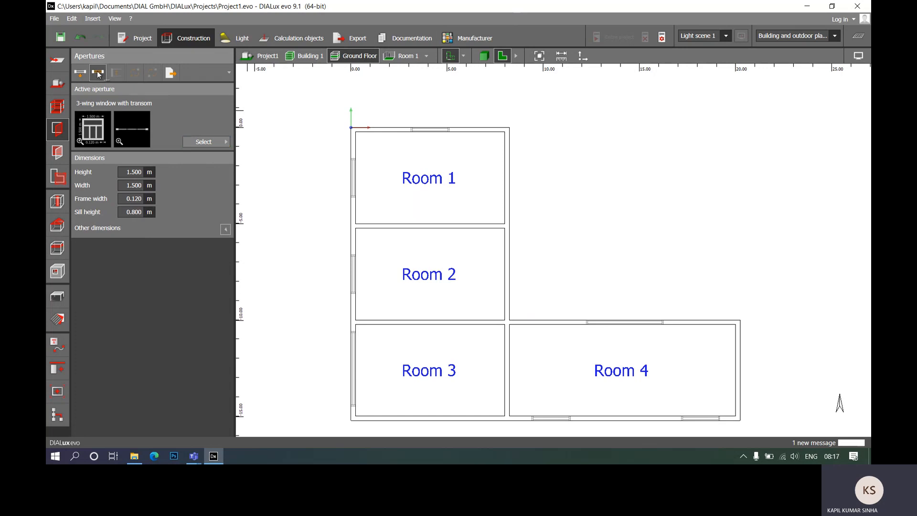
# - Draw the 3-wing window across the marked opening in Room 1's north wall, 2.000 m wide
pyautogui.scroll(3, 436, 123)
pyautogui.scroll(2, 436, 124)
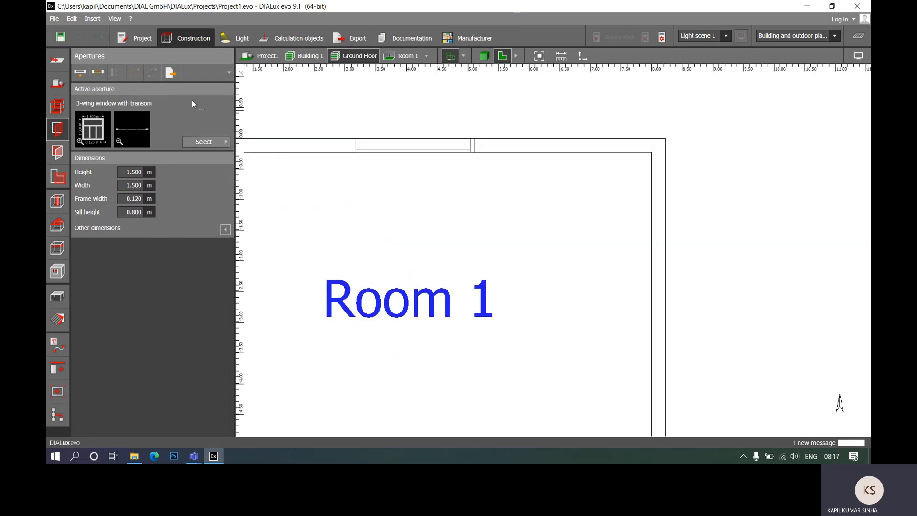
pyautogui.scroll(3, 485, 198)
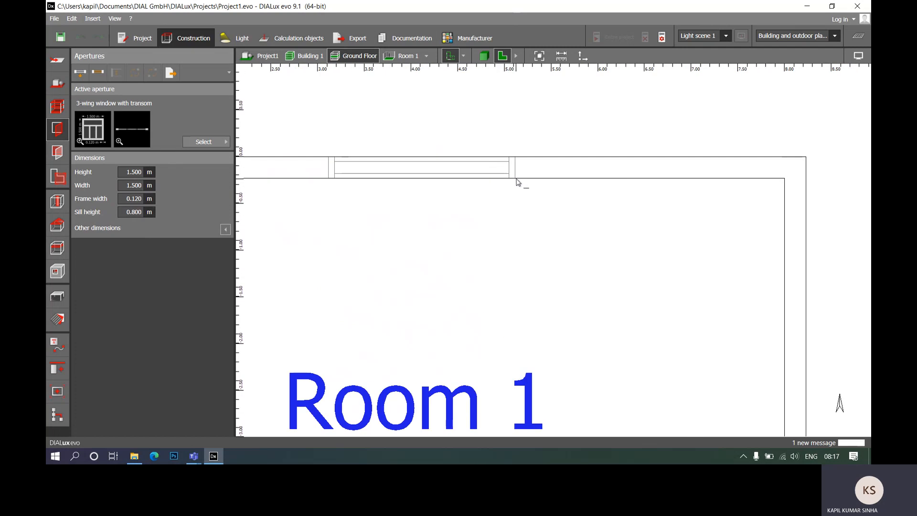
pyautogui.click(515, 179)
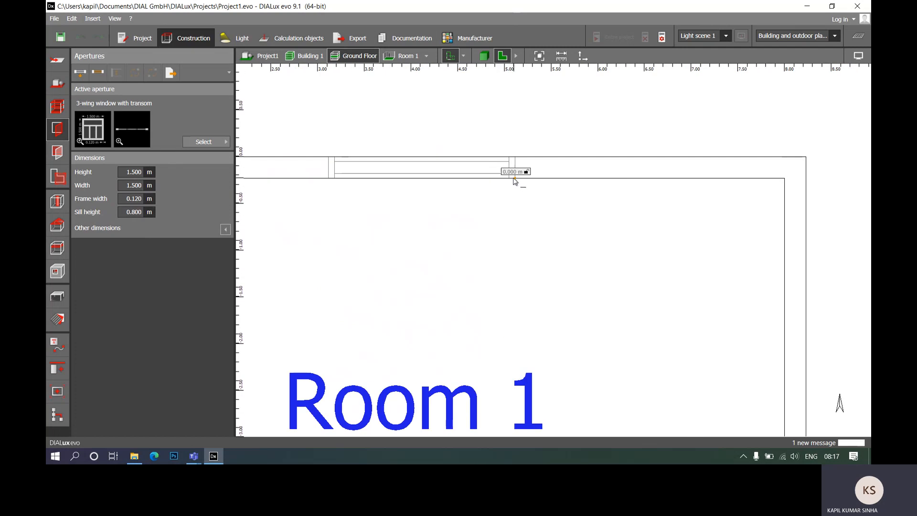
pyautogui.click(329, 181)
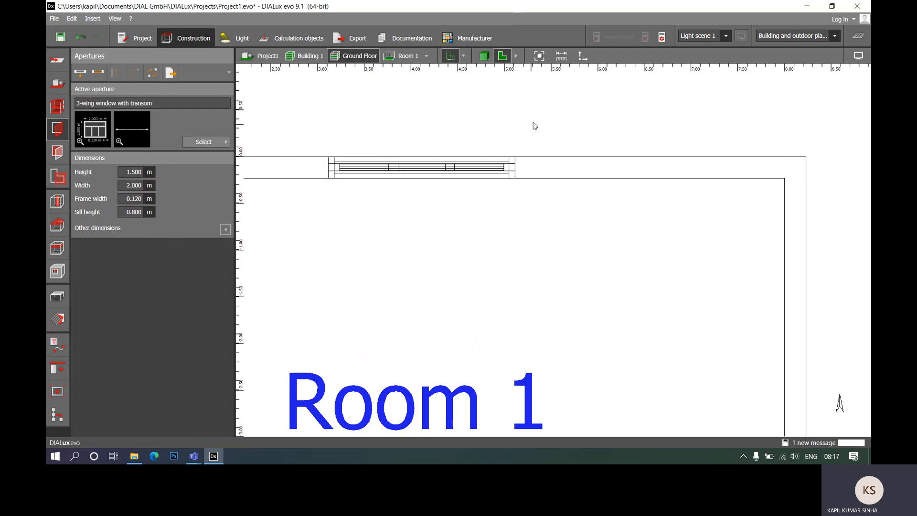
# - Place a single 2.000 m wide 3-wing window in Room 1's west wall, centred on the upper end of the marked opening
pyautogui.scroll(-2, 538, 122)
pyautogui.scroll(1, 544, 136)
pyautogui.moveTo(489, 207); pyautogui.dragTo(557, 144, button='middle')
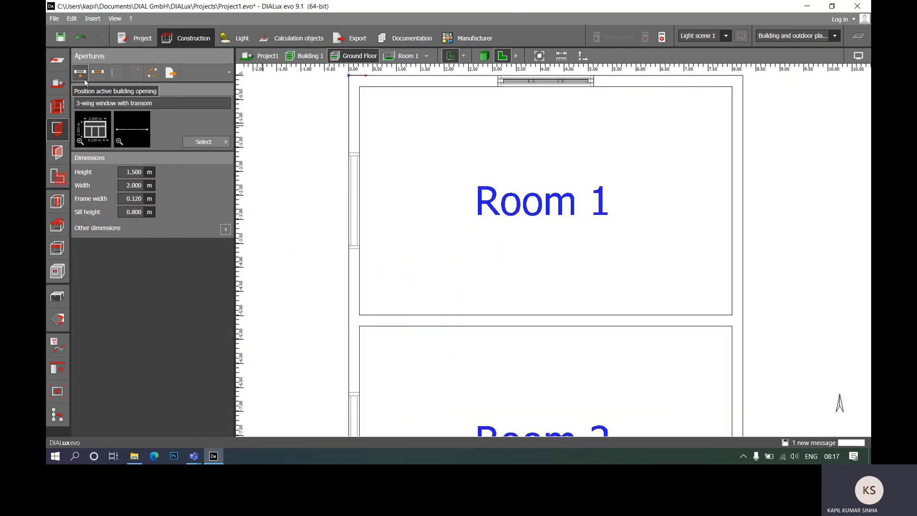
pyautogui.click(361, 155)
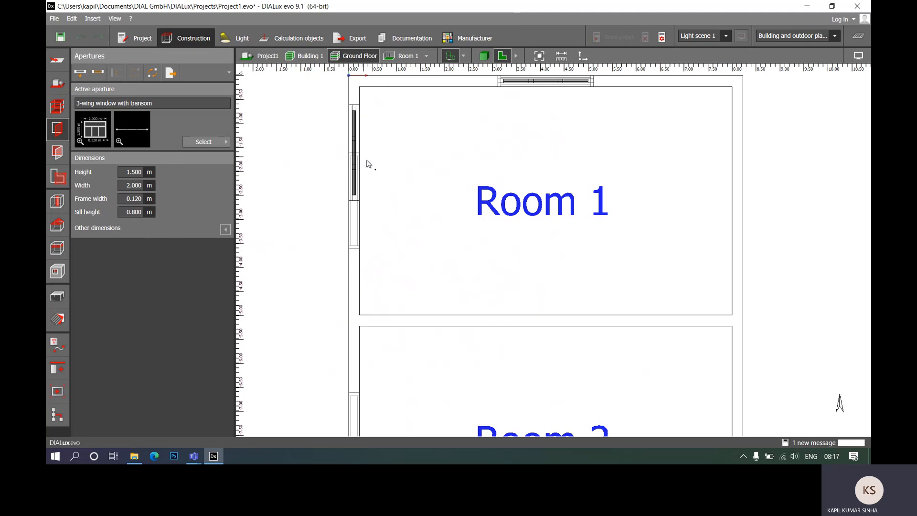
pyautogui.scroll(3, 371, 194)
pyautogui.scroll(-1, 420, 231)
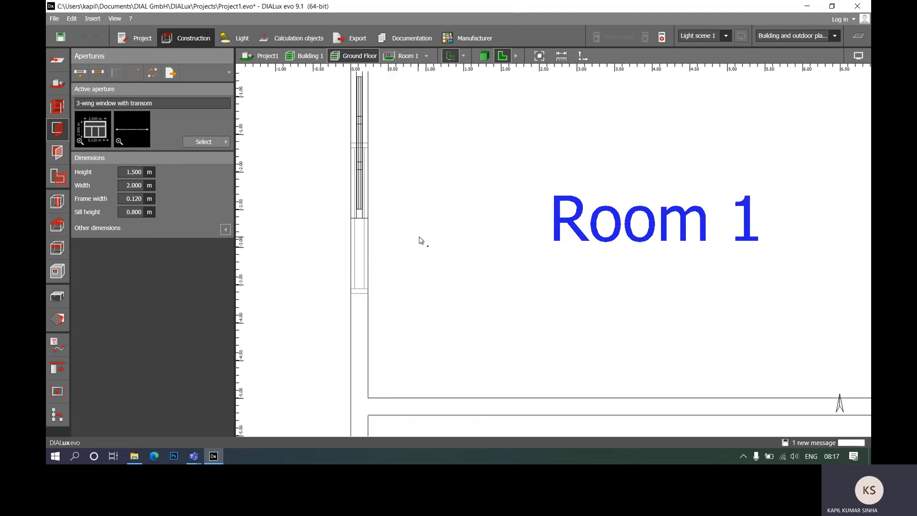
# - Move the window in Room 1's west wall south along the wall onto the marked opening, to Y position -2.615 m, and check it in 3D
pyautogui.moveTo(419, 236); pyautogui.dragTo(455, 285, button='middle')
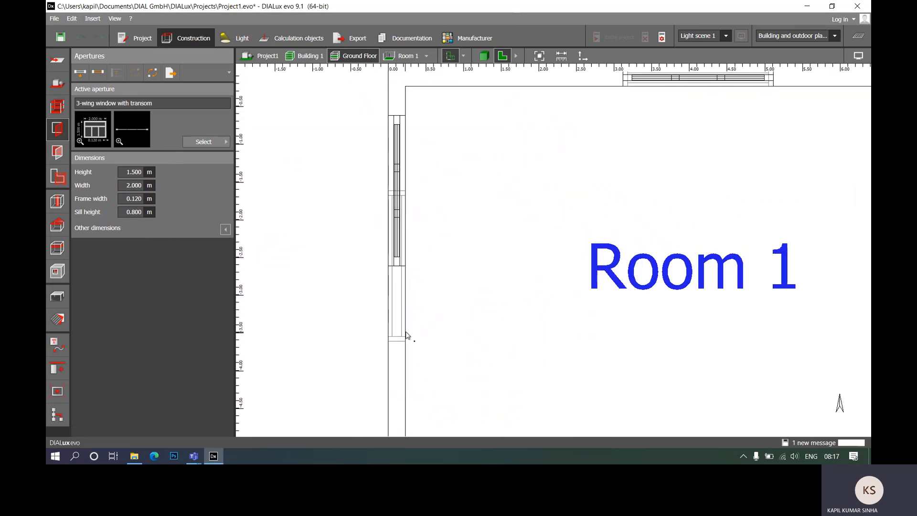
pyautogui.click(397, 164)
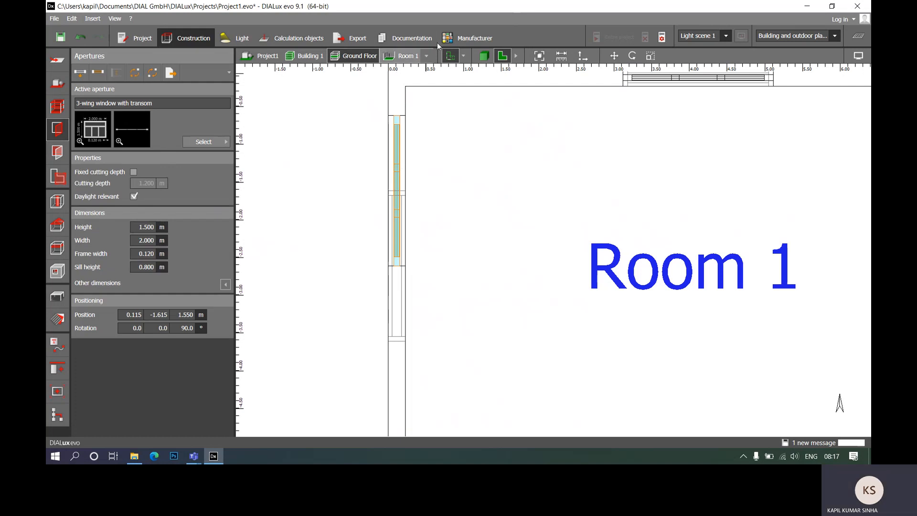
pyautogui.click(614, 56)
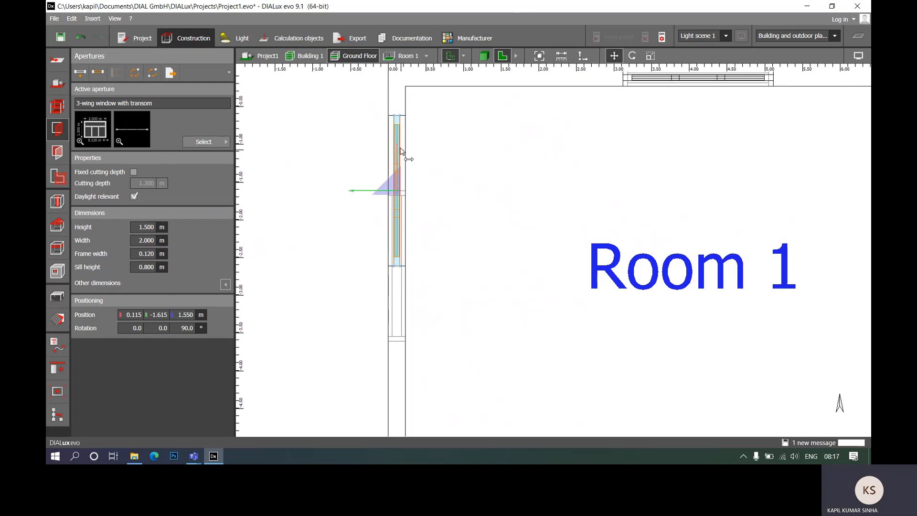
pyautogui.moveTo(398, 145); pyautogui.dragTo(396, 170)
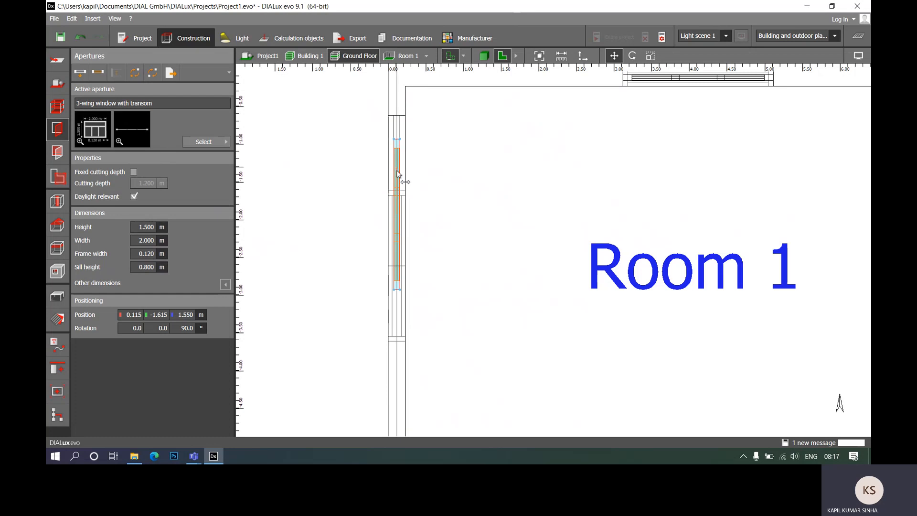
pyautogui.click(400, 221)
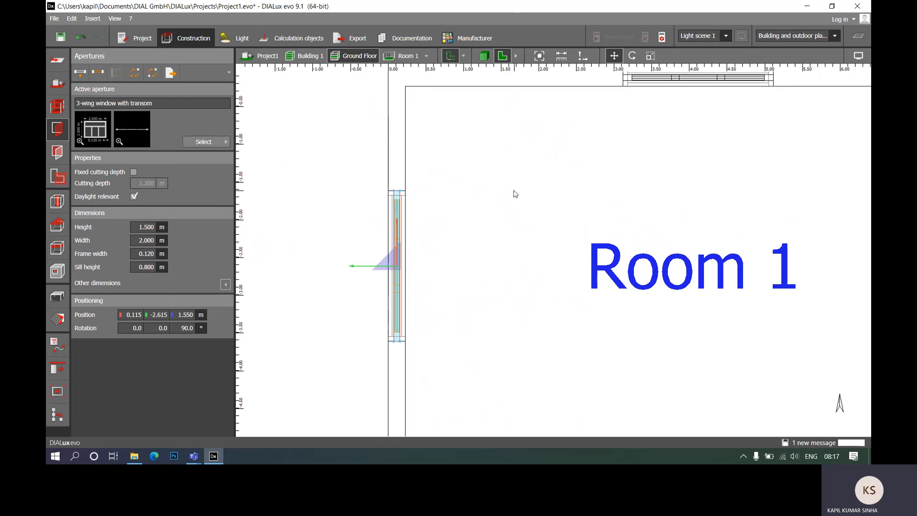
pyautogui.click(538, 194)
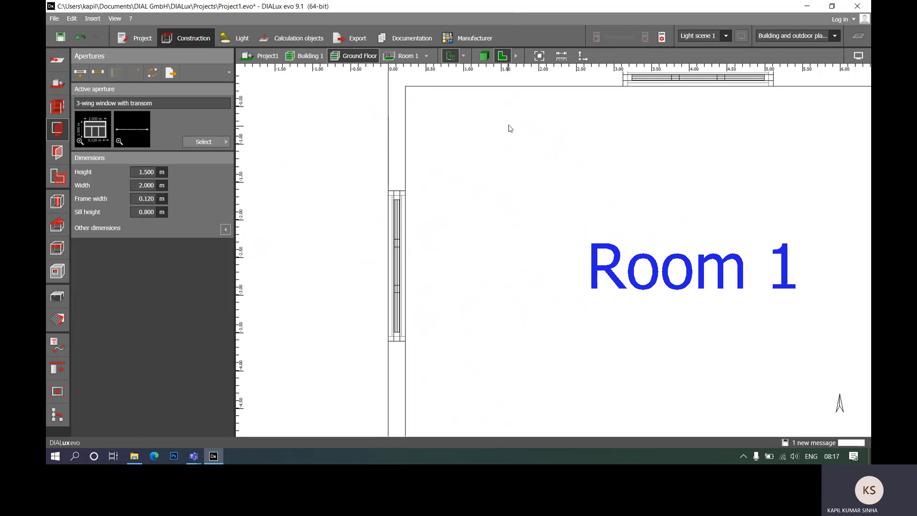
pyautogui.click(484, 56)
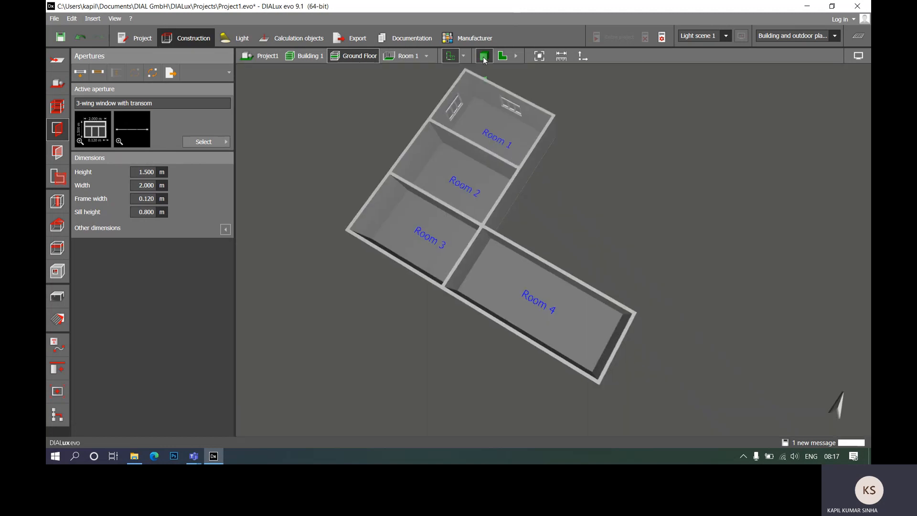
pyautogui.scroll(5, 483, 118)
pyautogui.moveTo(535, 221); pyautogui.dragTo(563, 229, button='middle')
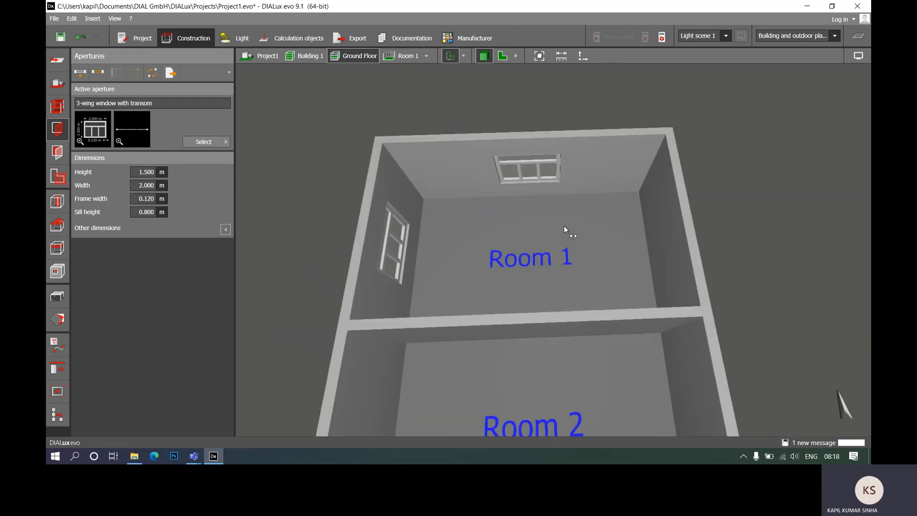
# - Choose the 1.500 m wide rectangular window with mullion as the active aperture for the floor plan
pyautogui.click(504, 57)
pyautogui.scroll(-5, 428, 160)
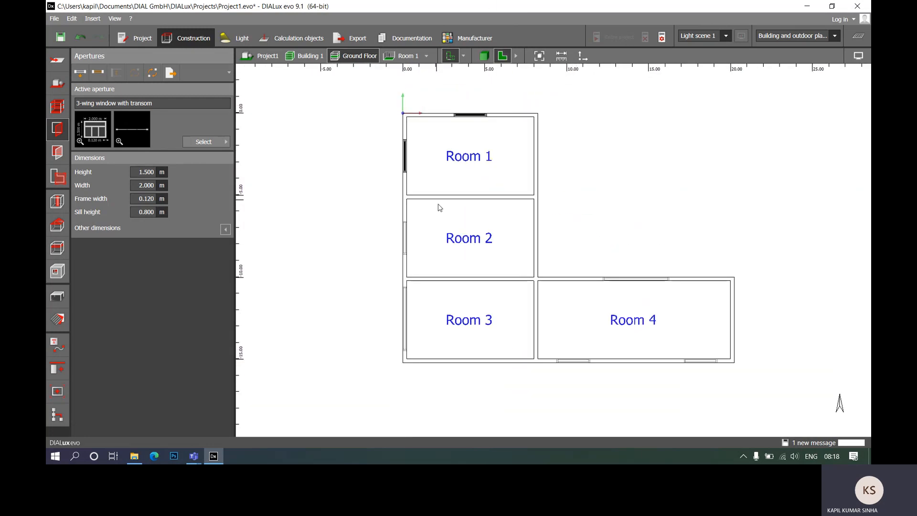
pyautogui.click(204, 141)
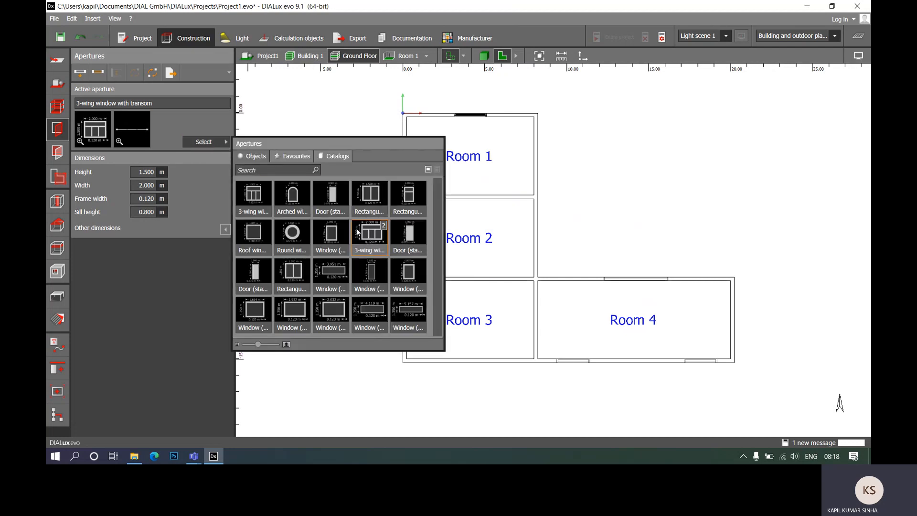
pyautogui.click(379, 201)
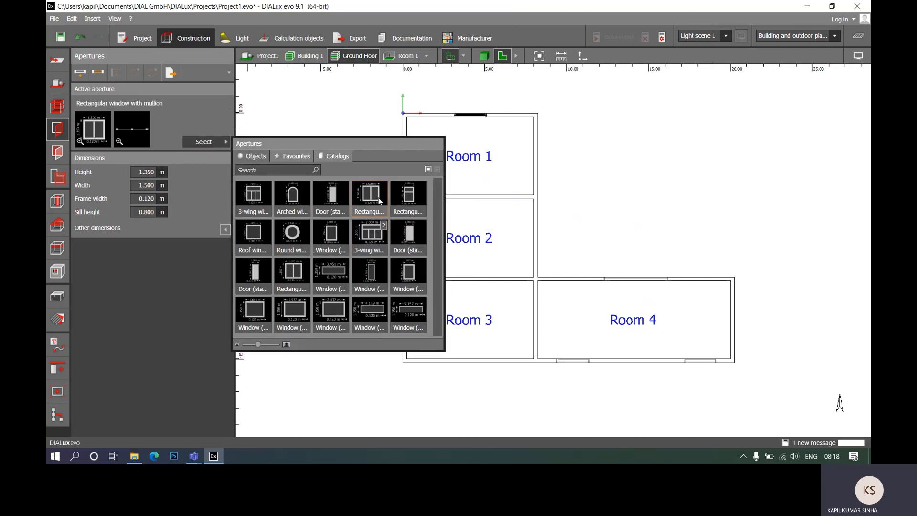
pyautogui.click(204, 282)
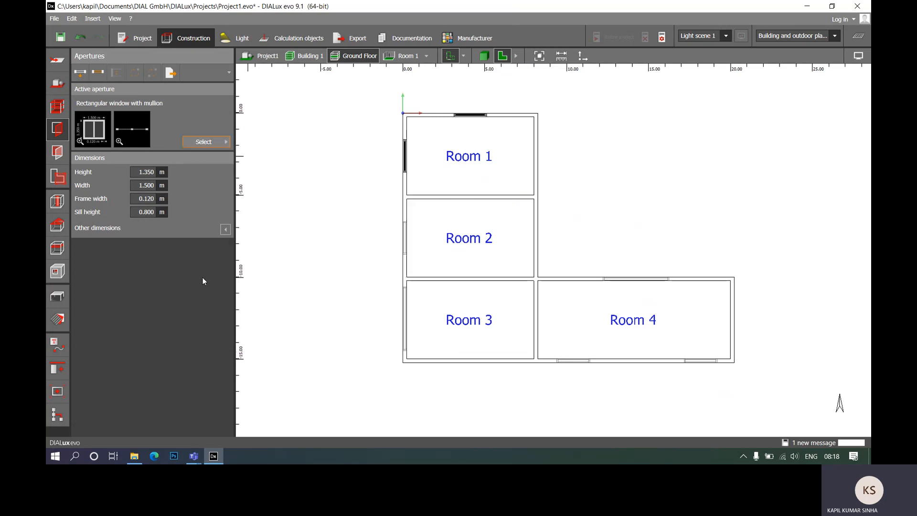
# - Draw the rectangular window with mullion across the marked opening in Room 2's west wall, 2.000 m wide
pyautogui.scroll(6, 436, 268)
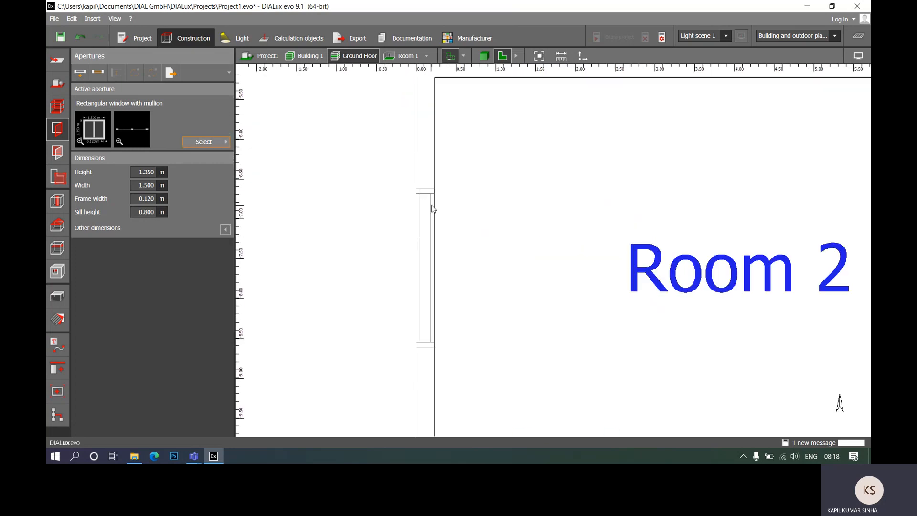
pyautogui.click(98, 72)
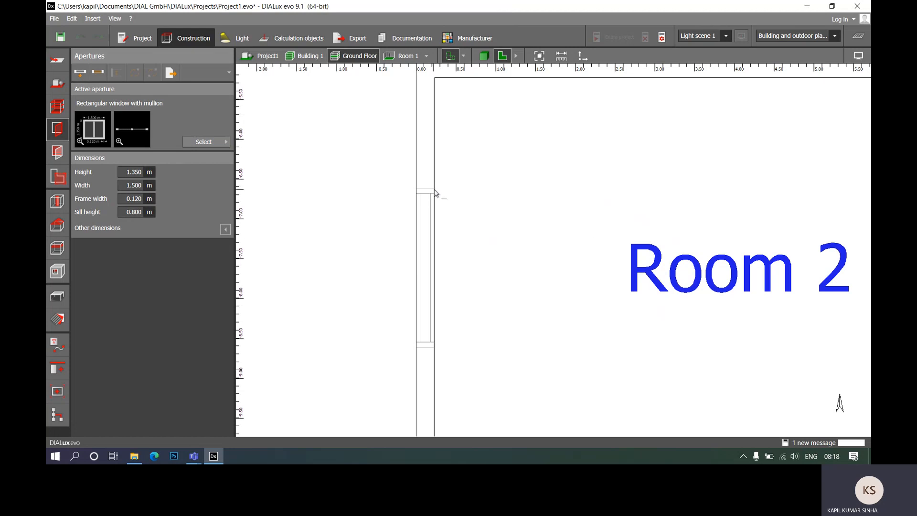
pyautogui.click(435, 193)
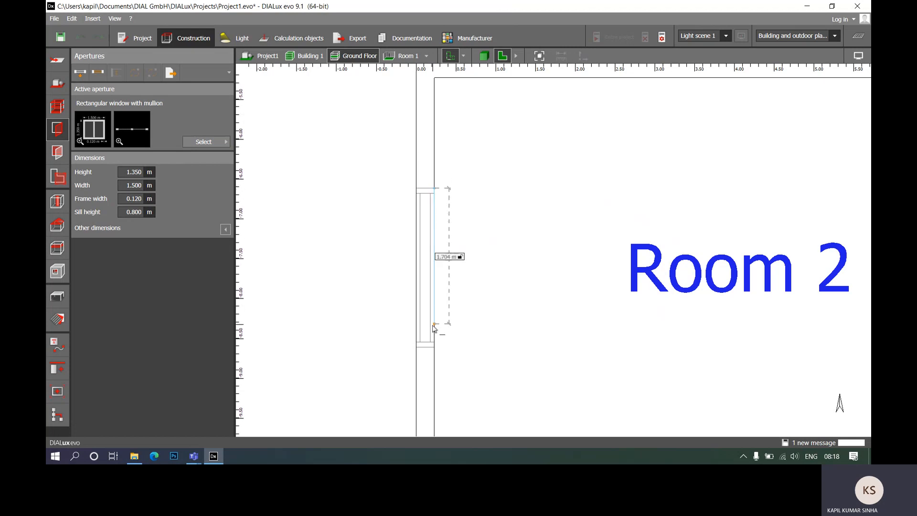
pyautogui.click(436, 351)
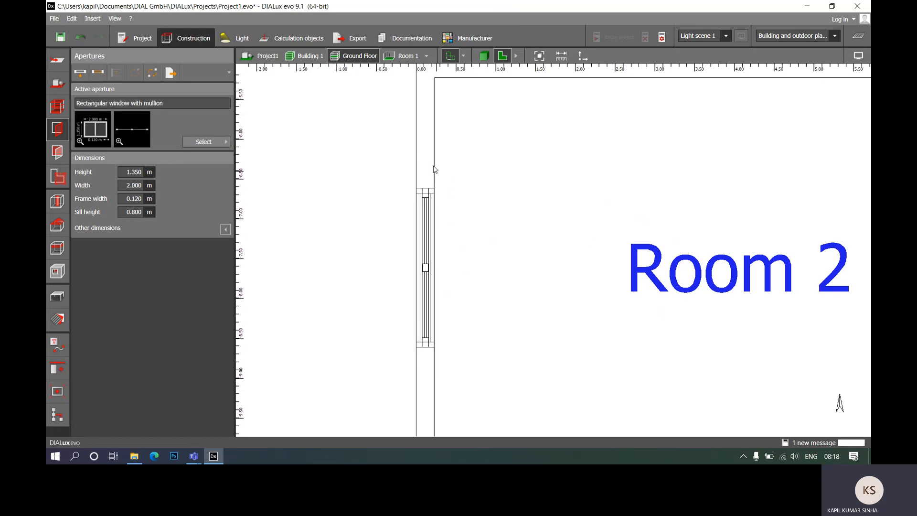
# - Draw another rectangular window with mullion across the marked opening in Room 3's west wall, 3.881 m wide
pyautogui.scroll(-5, 420, 143)
pyautogui.scroll(3, 423, 262)
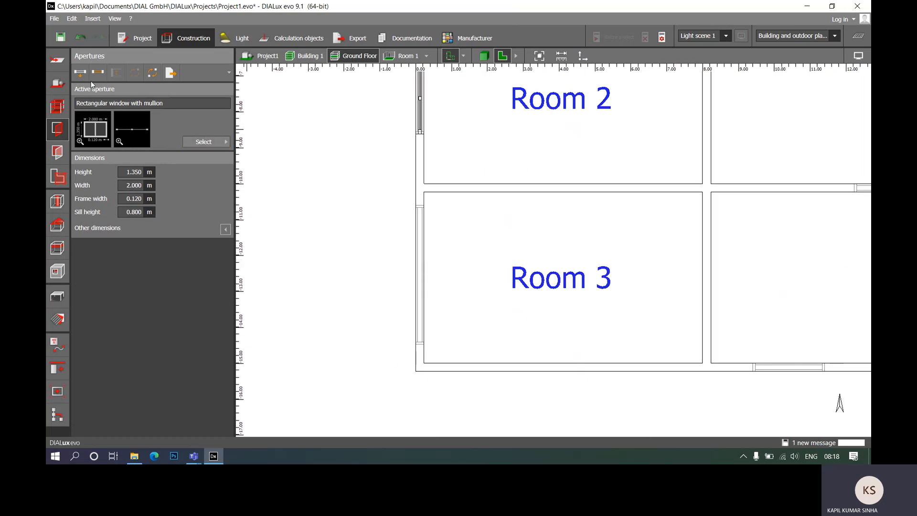
pyautogui.scroll(3, 466, 240)
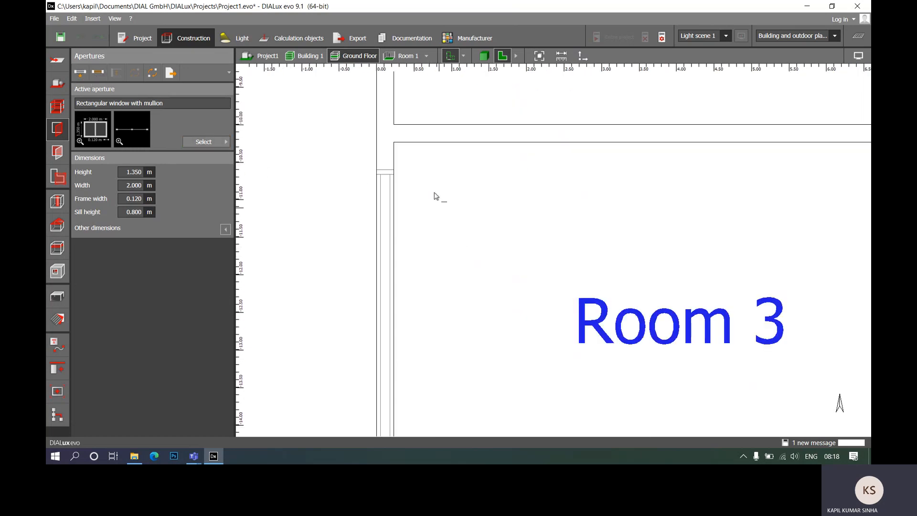
pyautogui.click(394, 173)
pyautogui.scroll(-3, 394, 173)
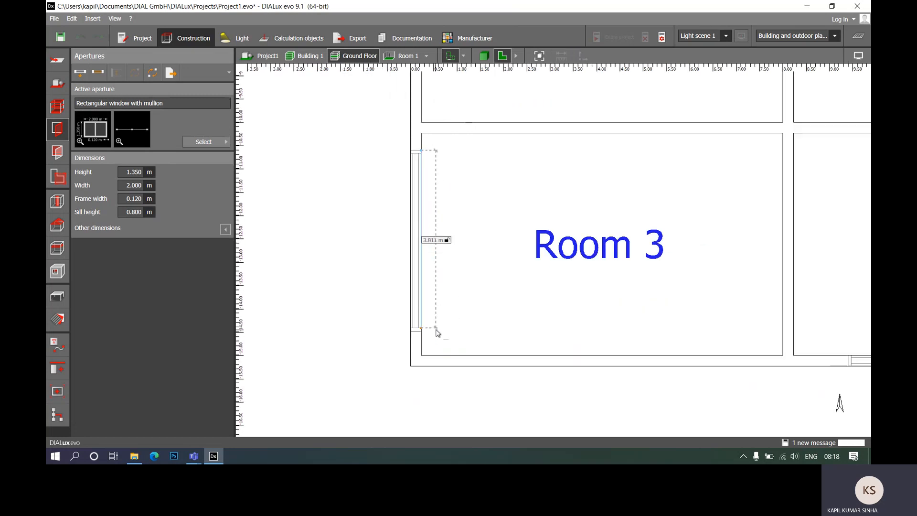
pyautogui.click(423, 332)
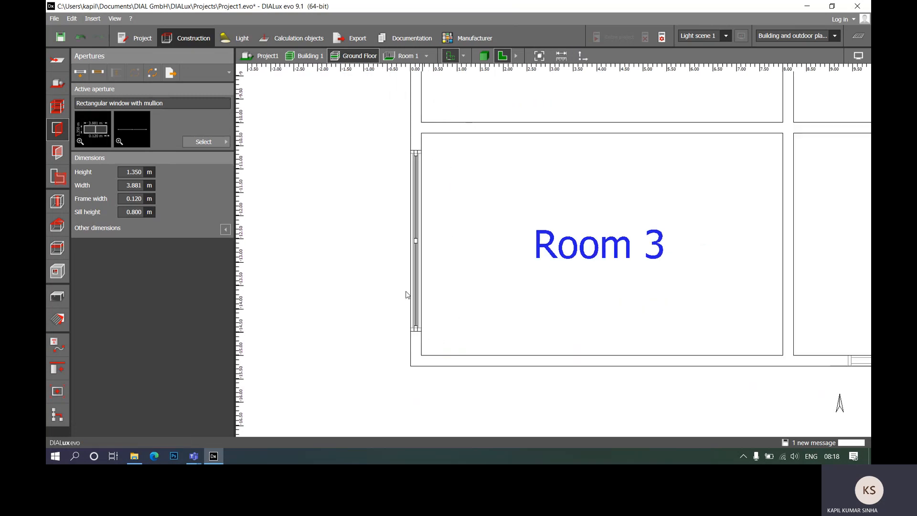
# - Choose the standard window, 1.614 m wide, as the active aperture for Room 4's marked openings
pyautogui.scroll(-3, 296, 187)
pyautogui.scroll(-2, 296, 187)
pyautogui.scroll(2, 516, 178)
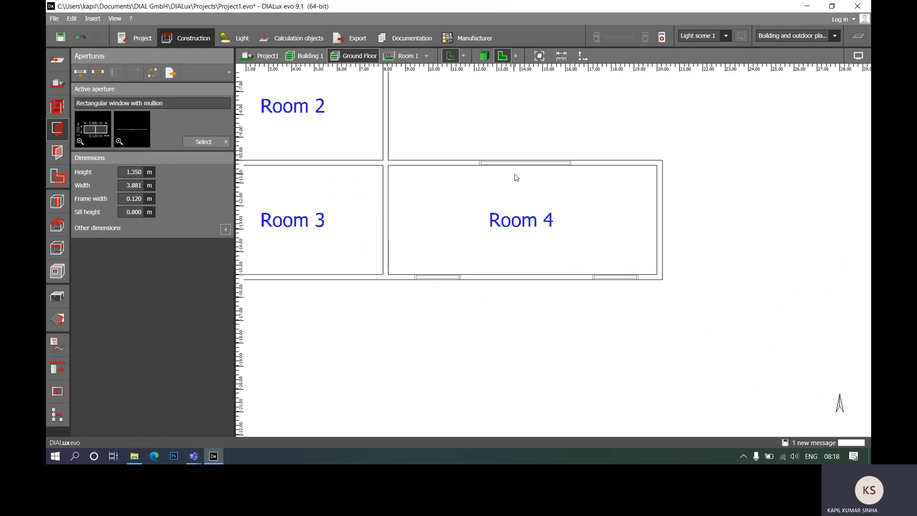
pyautogui.scroll(1, 515, 177)
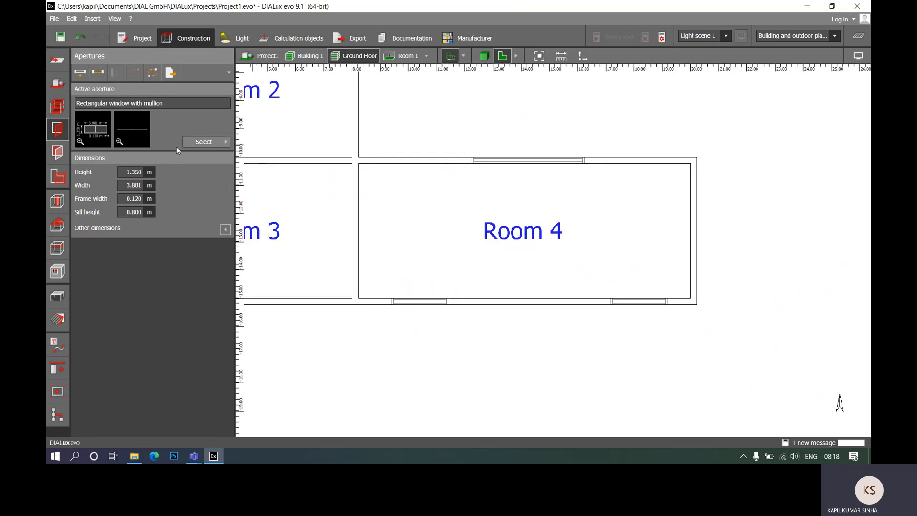
pyautogui.click(207, 142)
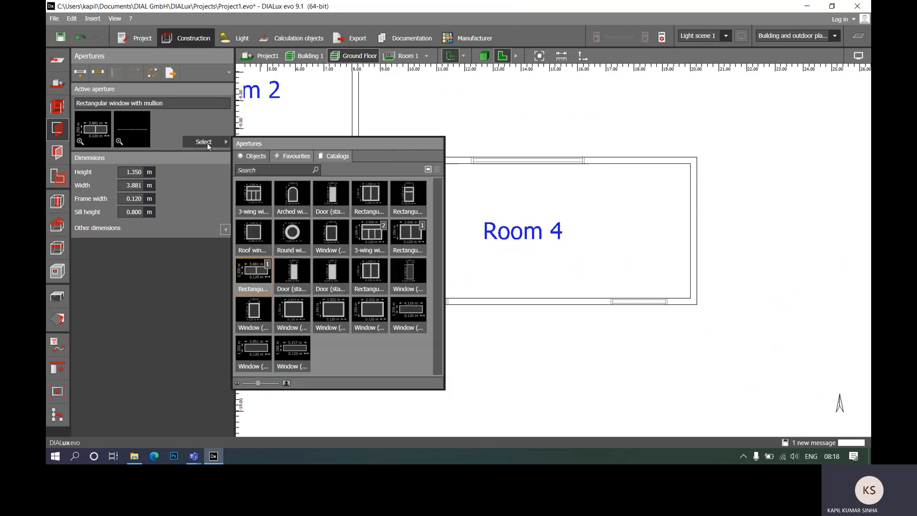
pyautogui.click(295, 309)
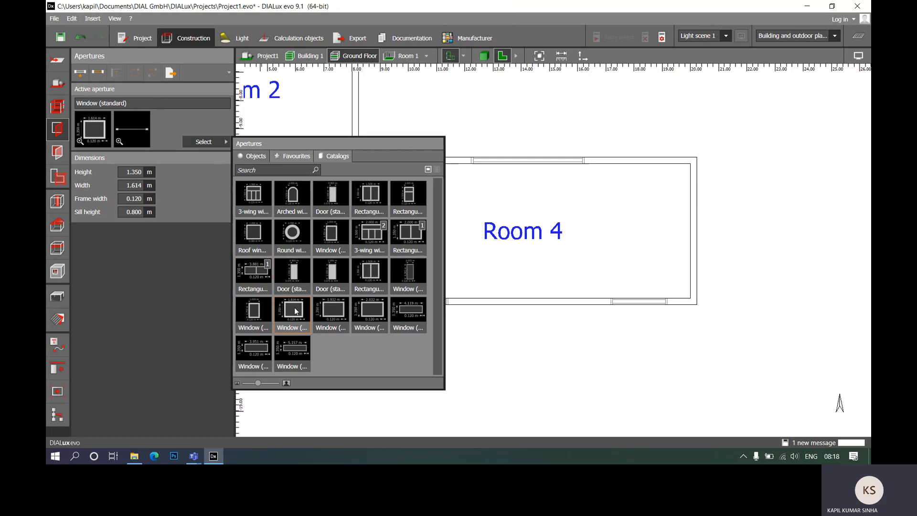
# - Draw the standard window across the marked opening in Room 4's north wall, 4.000 m wide
pyautogui.click(98, 73)
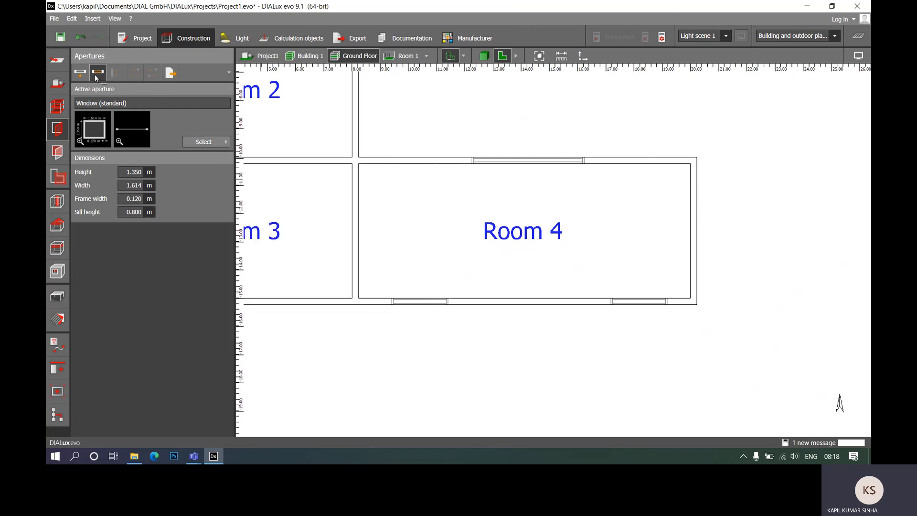
pyautogui.click(471, 165)
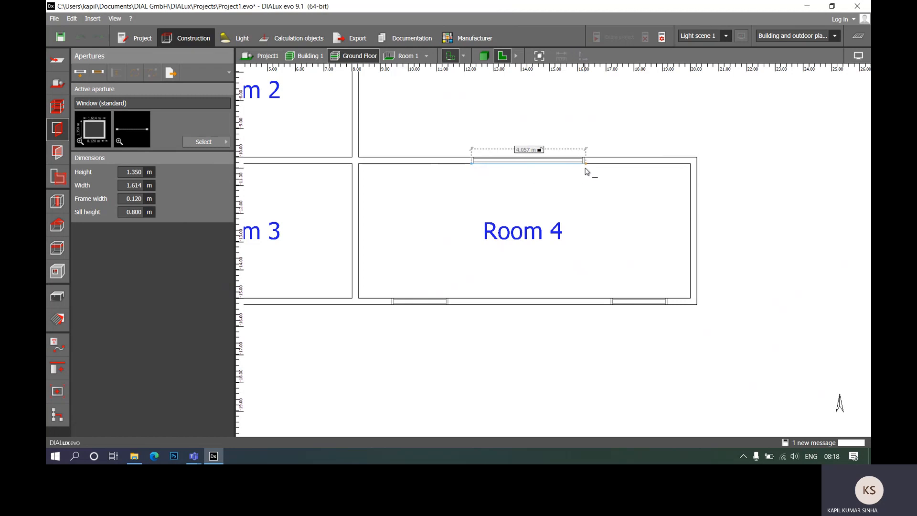
pyautogui.scroll(2, 587, 171)
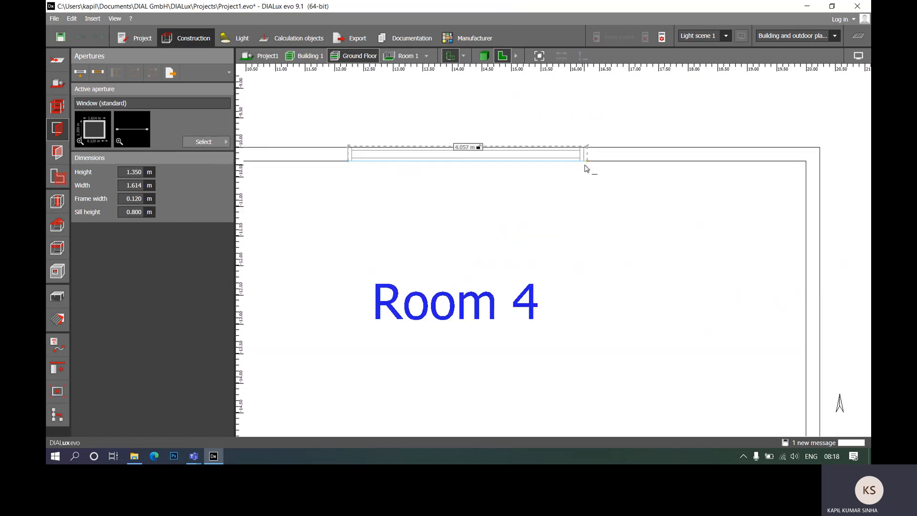
pyautogui.click(585, 167)
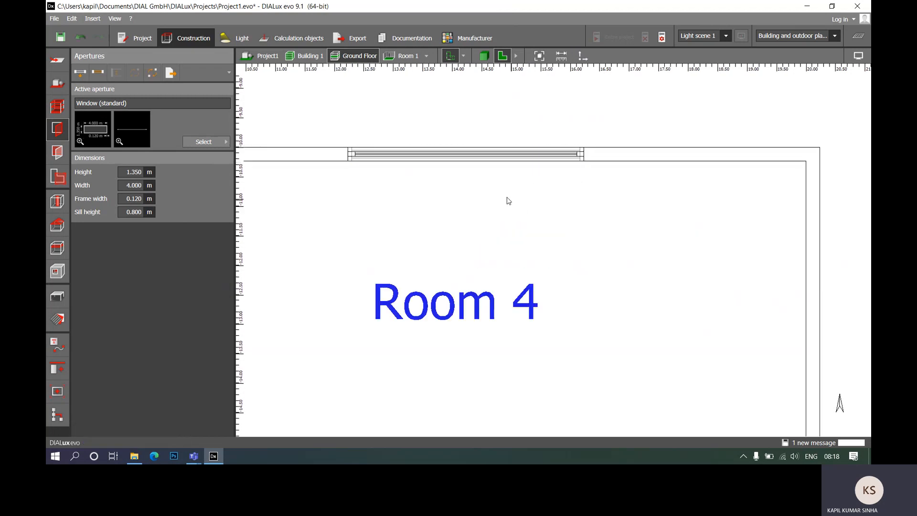
pyautogui.scroll(-4, 508, 200)
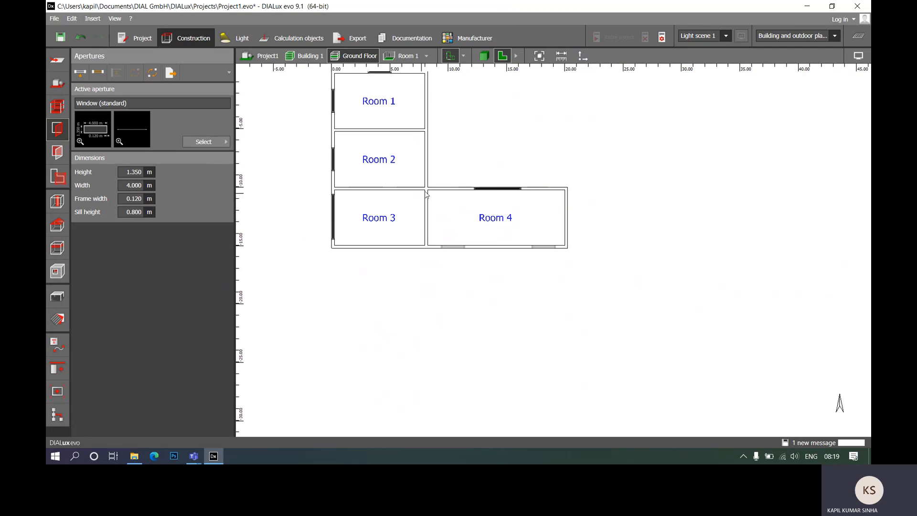
# - Examine the windows placed in all four rooms from several angles in 3D
pyautogui.click(487, 58)
pyautogui.scroll(-5, 475, 167)
pyautogui.moveTo(510, 274); pyautogui.dragTo(431, 240, button='right')
pyautogui.scroll(6, 543, 139)
pyautogui.scroll(2, 578, 171)
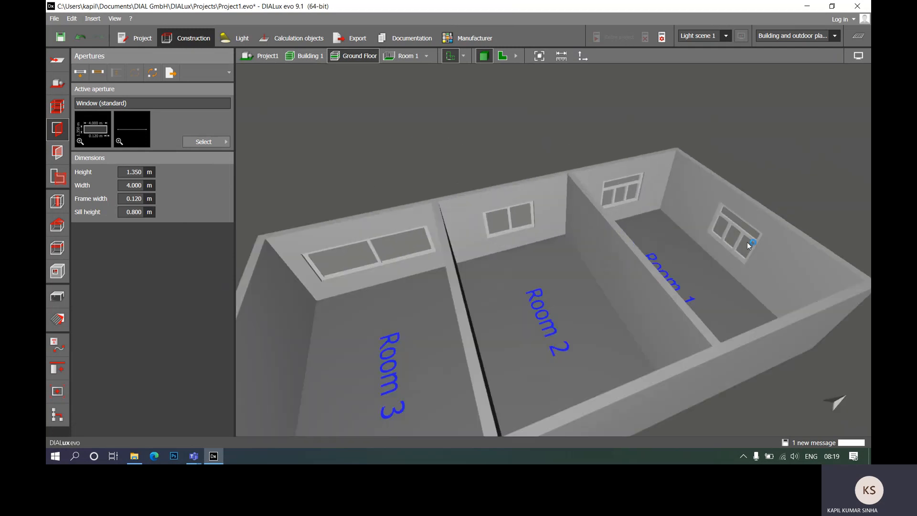
pyautogui.scroll(-3, 380, 268)
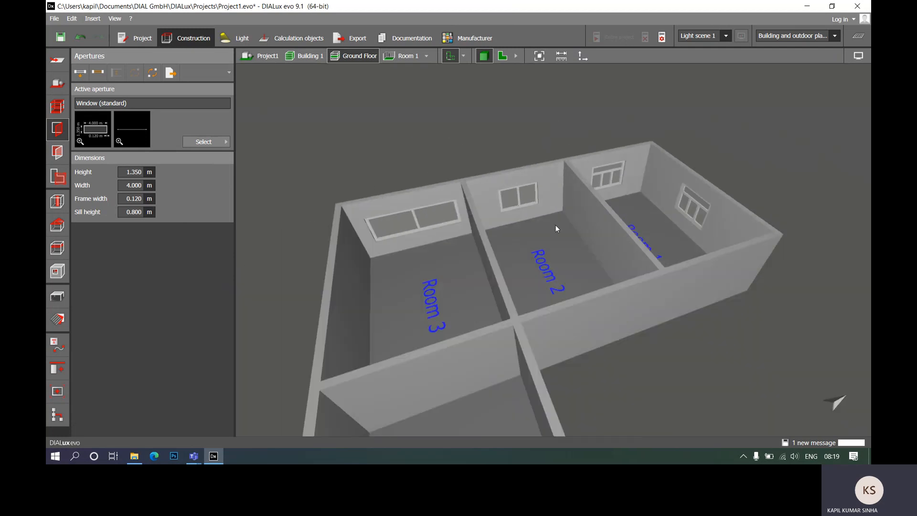
pyautogui.scroll(-4, 522, 168)
pyautogui.moveTo(526, 317); pyautogui.dragTo(573, 296, button='right')
pyautogui.scroll(8, 561, 274)
pyautogui.scroll(-3, 491, 208)
pyautogui.scroll(-6, 441, 186)
pyautogui.moveTo(444, 225); pyautogui.dragTo(477, 226, button='right')
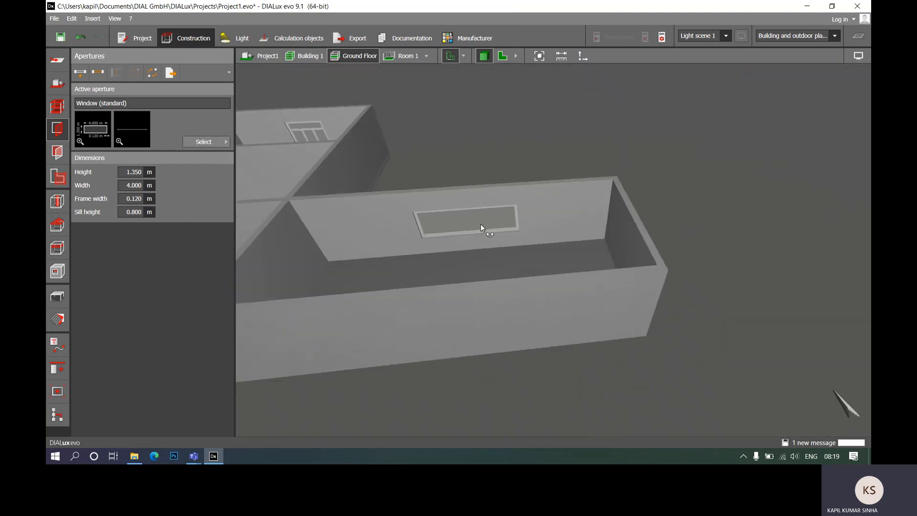
# - Set the standard window's sill height to 1.800 m for the eastern marked opening in Room 4's south wall on the floor plan
pyautogui.click(502, 56)
pyautogui.scroll(7, 528, 239)
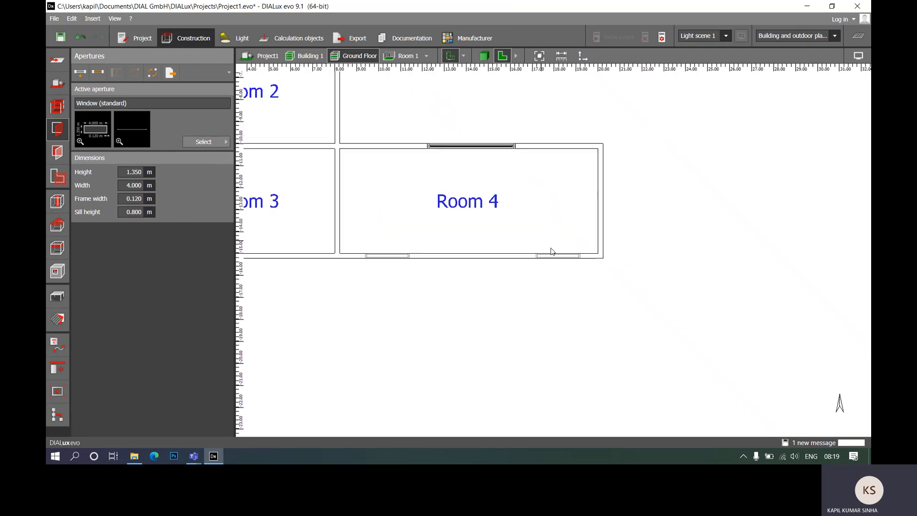
pyautogui.click(121, 212)
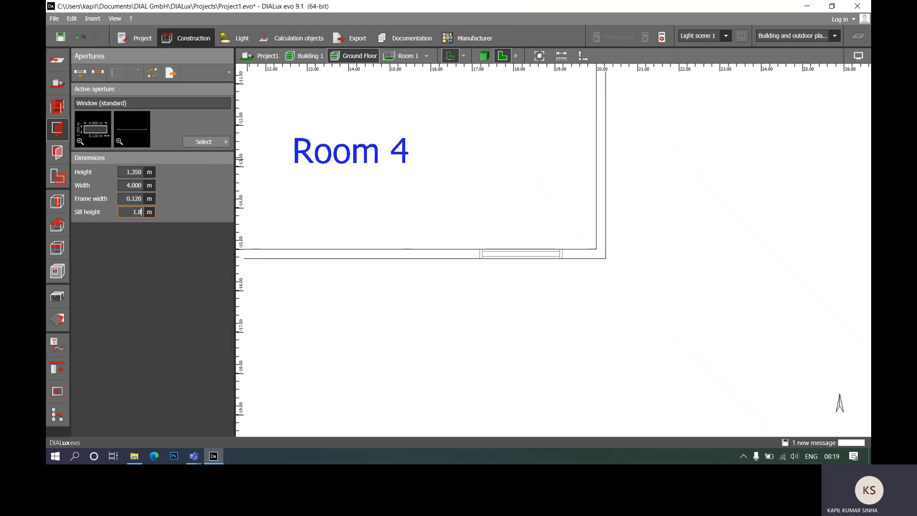
pyautogui.press('Return')
pyautogui.scroll(3, 531, 225)
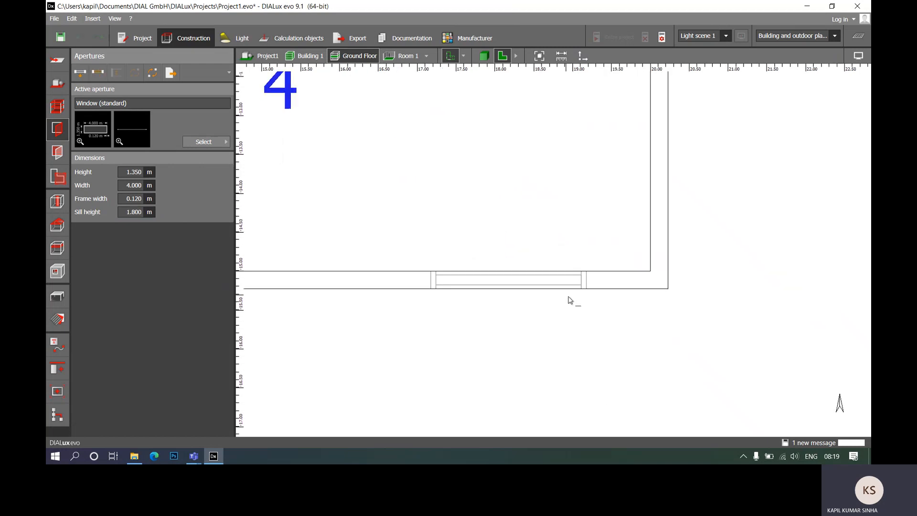
# - Draw 2.000 m wide standard windows across the eastern and western marked openings in Room 4's south wall
pyautogui.click(586, 272)
pyautogui.click(431, 269)
pyautogui.scroll(-4, 688, 270)
pyautogui.scroll(1, 274, 277)
pyautogui.scroll(2, 274, 281)
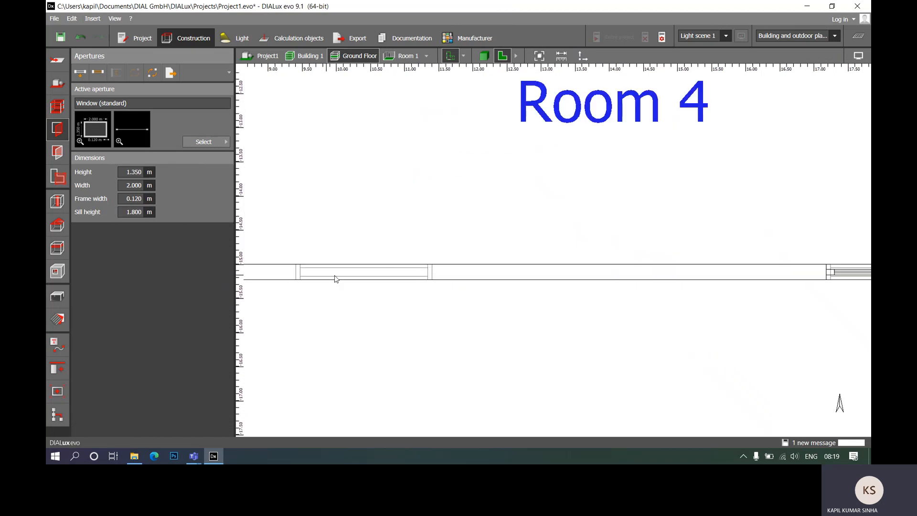
pyautogui.click(84, 77)
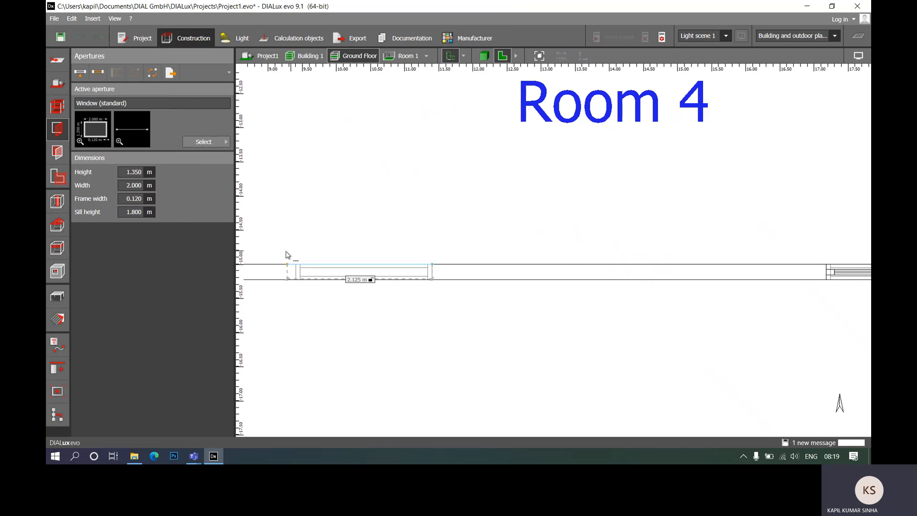
pyautogui.click(297, 266)
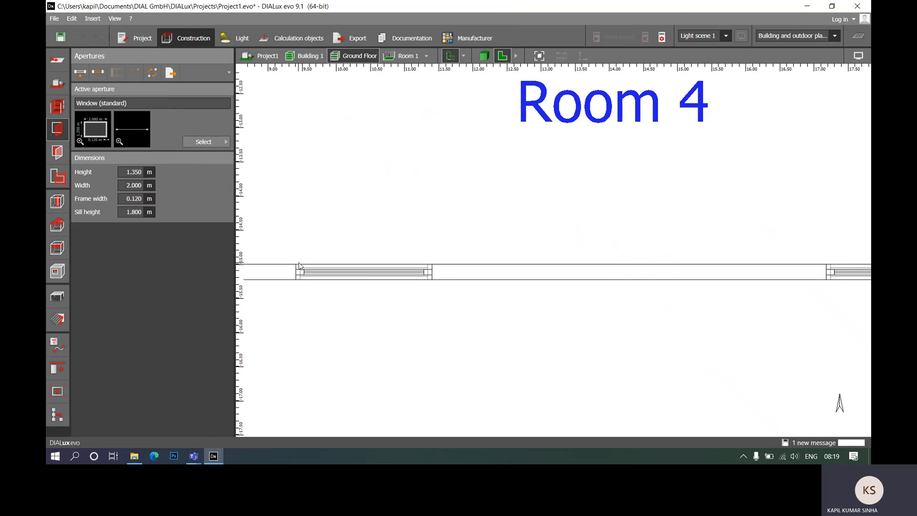
pyautogui.scroll(-2, 368, 234)
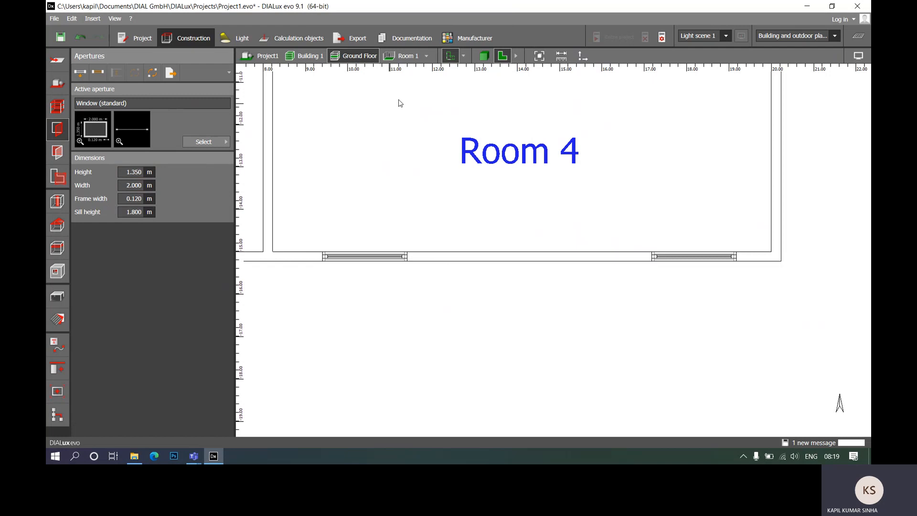
# - In the 3D view, set the height of the eastern window in Room 4's south wall to 1.000 m
pyautogui.click(483, 57)
pyautogui.moveTo(543, 196); pyautogui.dragTo(647, 244)
pyautogui.scroll(5, 643, 220)
pyautogui.moveTo(701, 300); pyautogui.dragTo(628, 227)
pyautogui.scroll(-5, 495, 187)
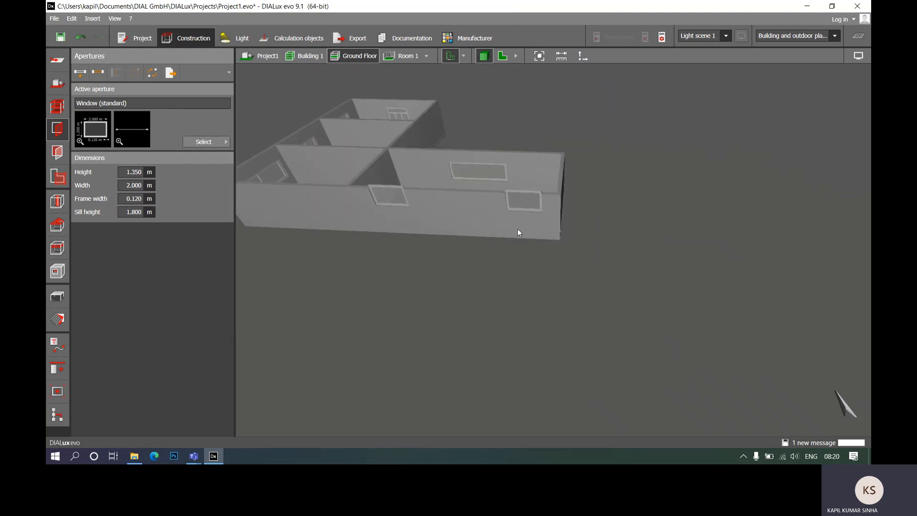
pyautogui.scroll(3, 519, 227)
pyautogui.scroll(-2, 520, 227)
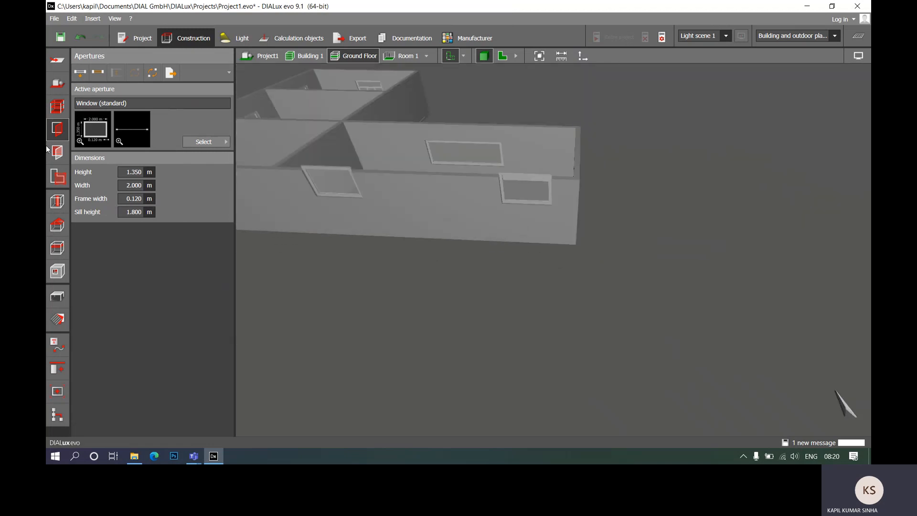
pyautogui.click(516, 195)
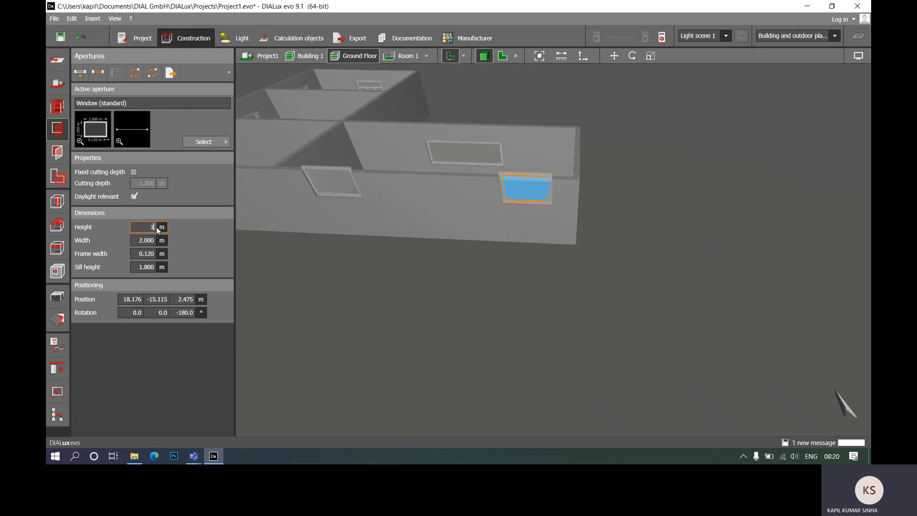
pyautogui.write('1')
pyautogui.press('Return')
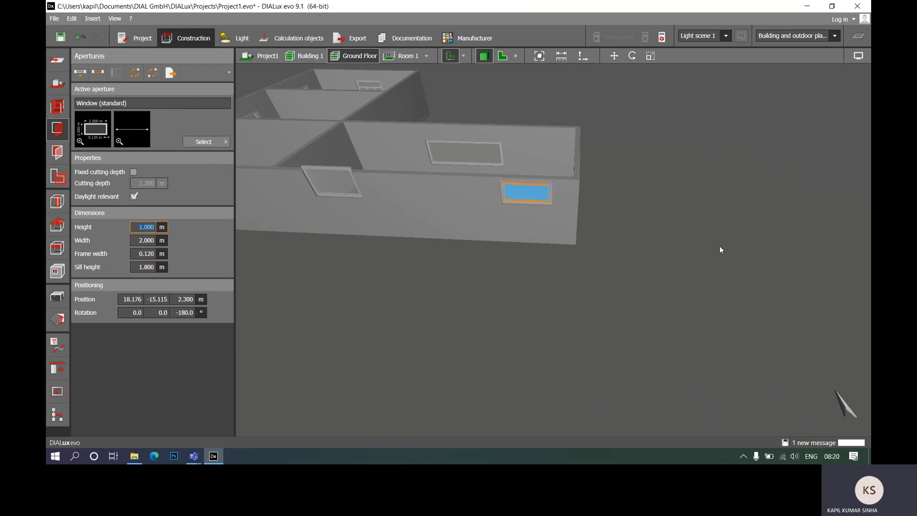
# - Scale the western window in Room 4's south wall freehand by its upper edge to a height of about 0.87 m
pyautogui.click(319, 177)
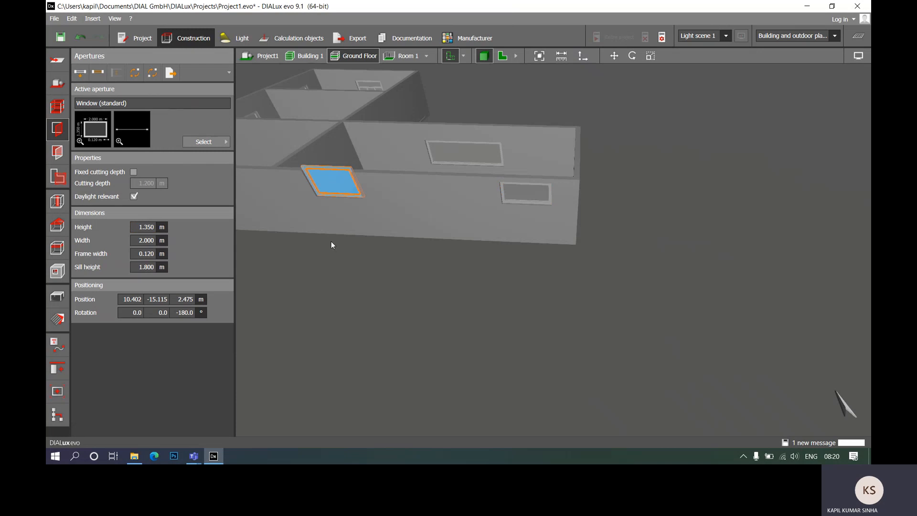
pyautogui.scroll(-5, 689, 305)
pyautogui.scroll(8, 585, 254)
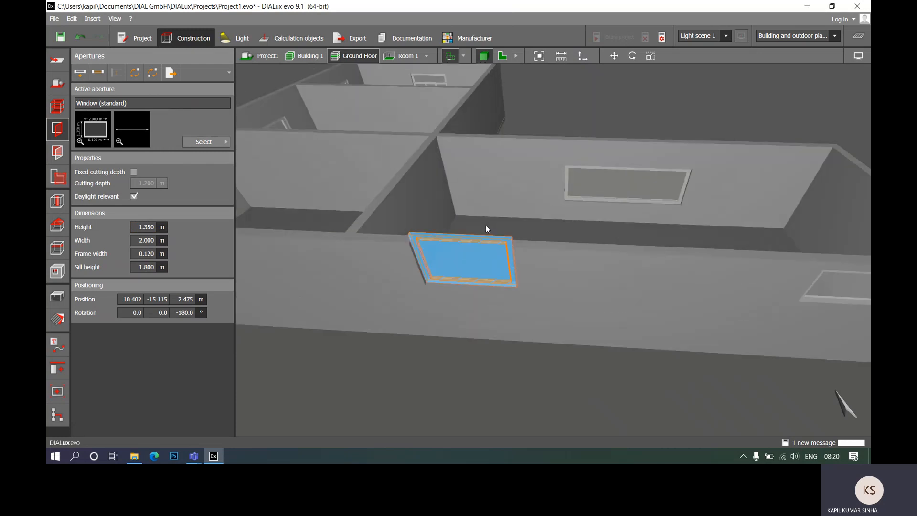
pyautogui.moveTo(480, 317); pyautogui.dragTo(472, 274, button='middle')
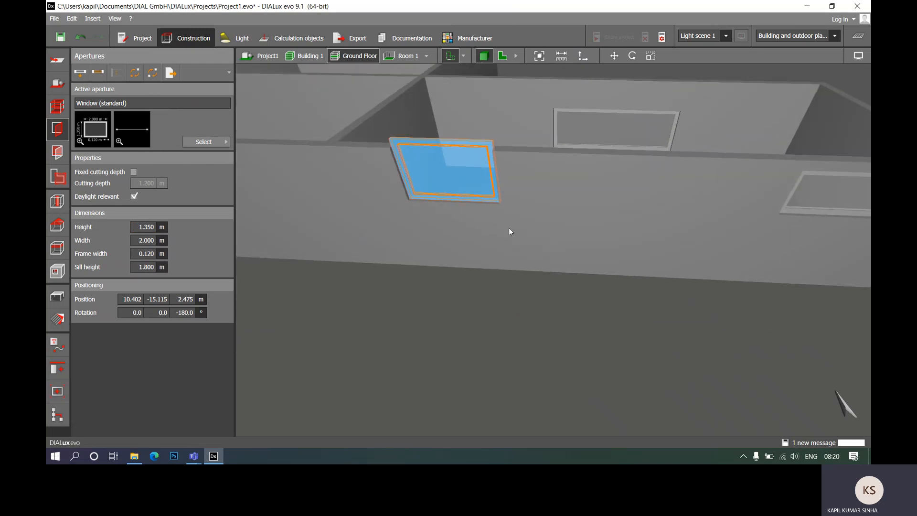
pyautogui.click(651, 57)
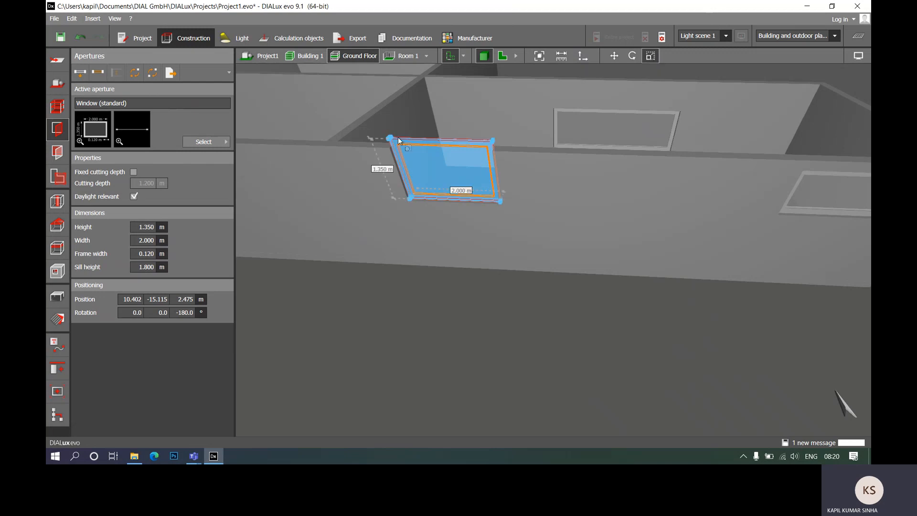
pyautogui.moveTo(435, 140); pyautogui.dragTo(448, 166)
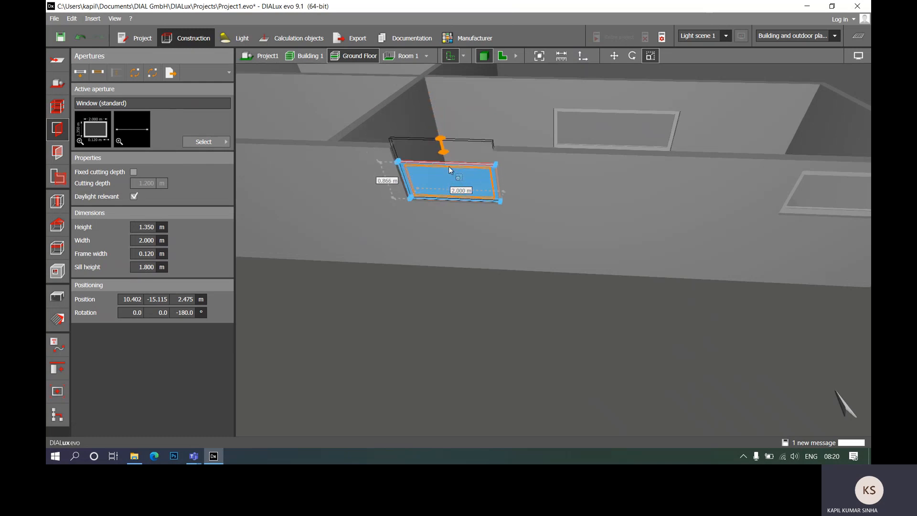
pyautogui.moveTo(448, 166); pyautogui.dragTo(449, 166)
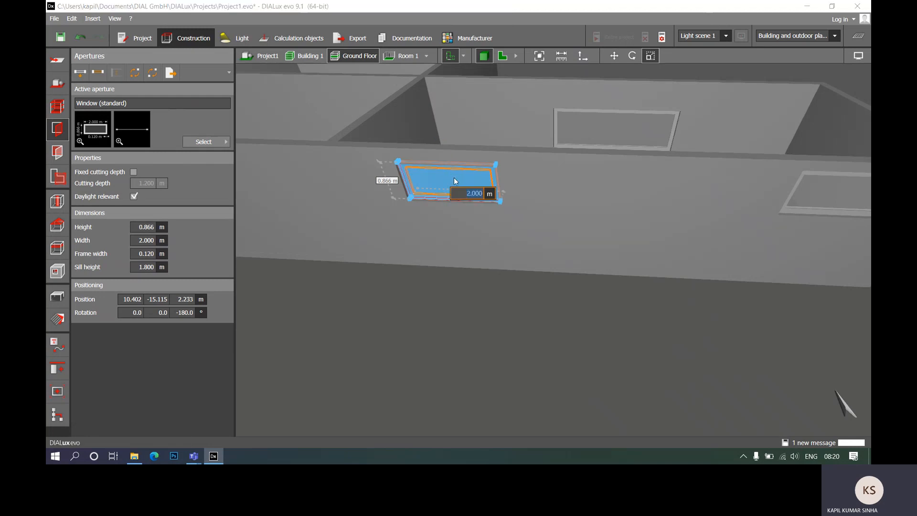
# - Set the western window's width and height to 1.000 m each using its scaling dimensions
pyautogui.write('1')
pyautogui.press('Return')
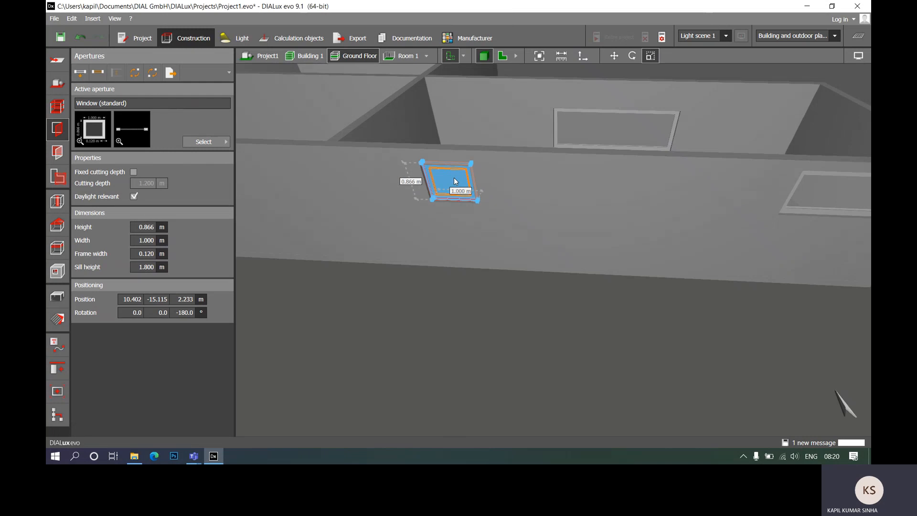
pyautogui.click(410, 177)
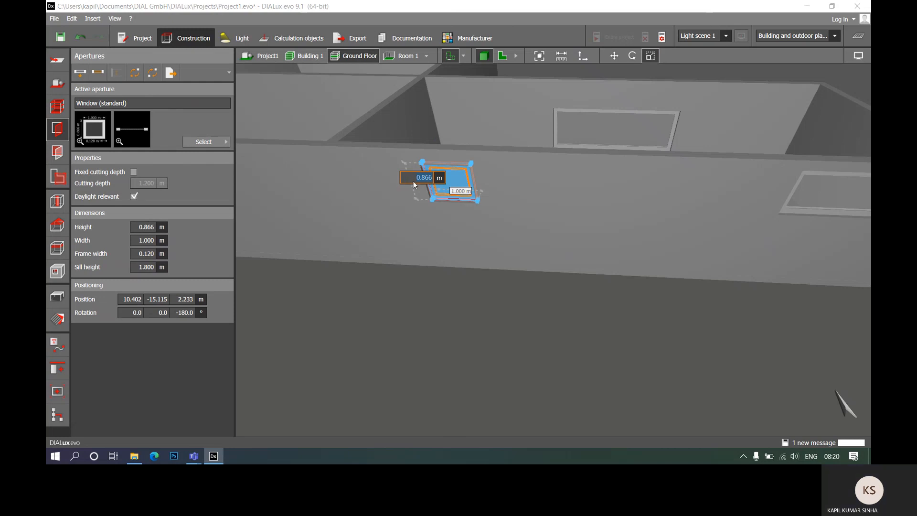
pyautogui.write('1')
pyautogui.press('Return')
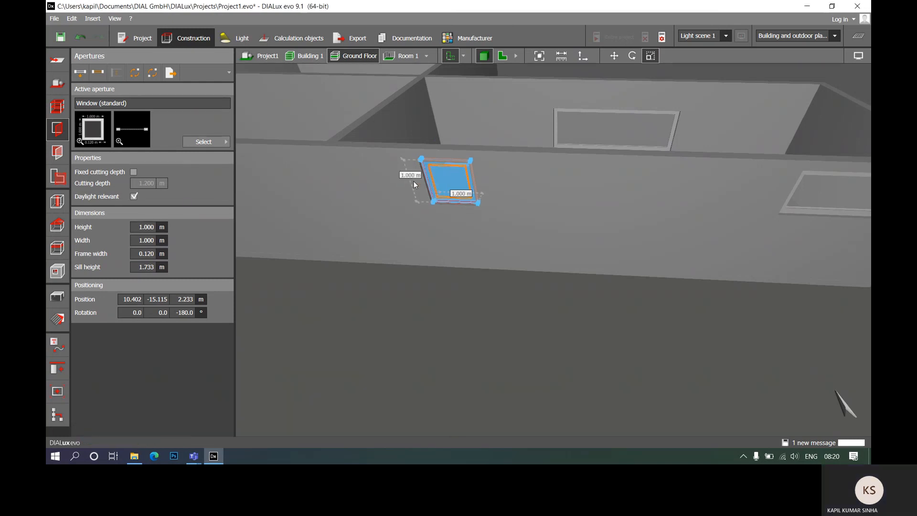
pyautogui.click(492, 315)
# - Examine the windows of all four rooms in 3D and on the floor plan
pyautogui.scroll(-5, 461, 242)
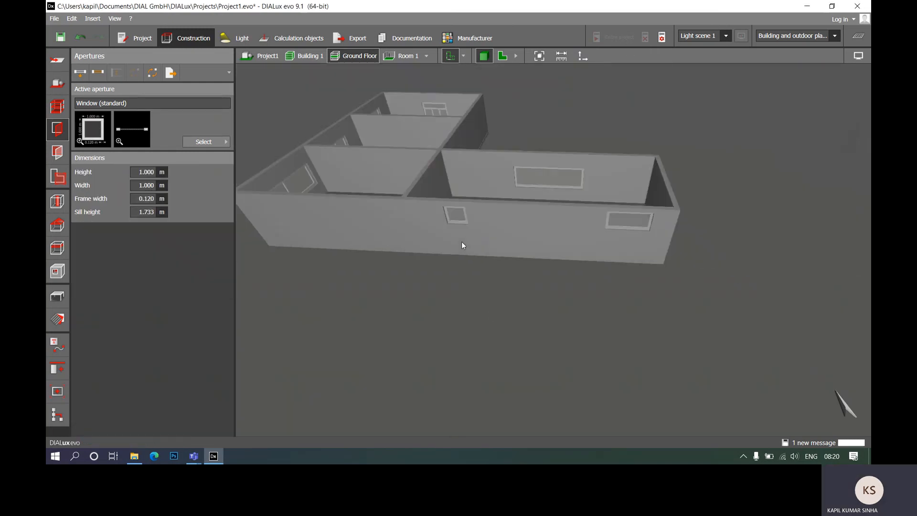
pyautogui.moveTo(519, 230); pyautogui.dragTo(512, 270, button='middle')
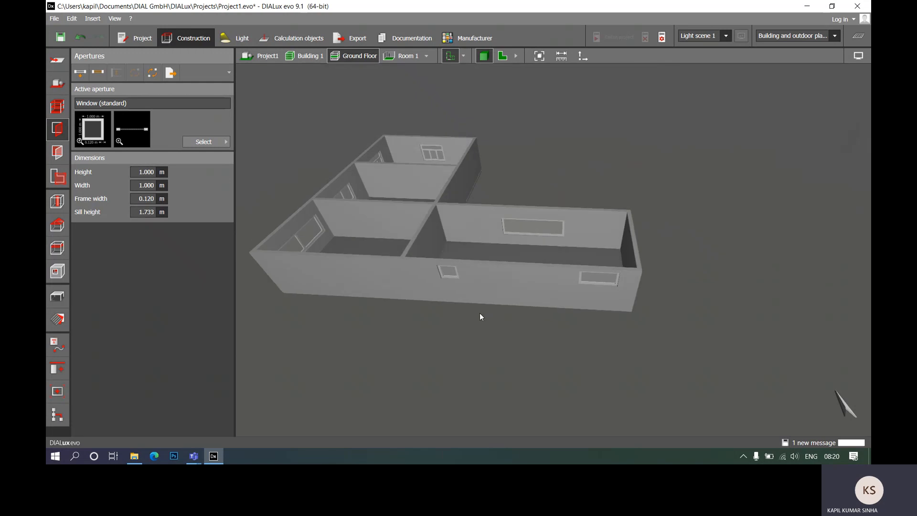
pyautogui.moveTo(483, 272); pyautogui.dragTo(510, 292, button='right')
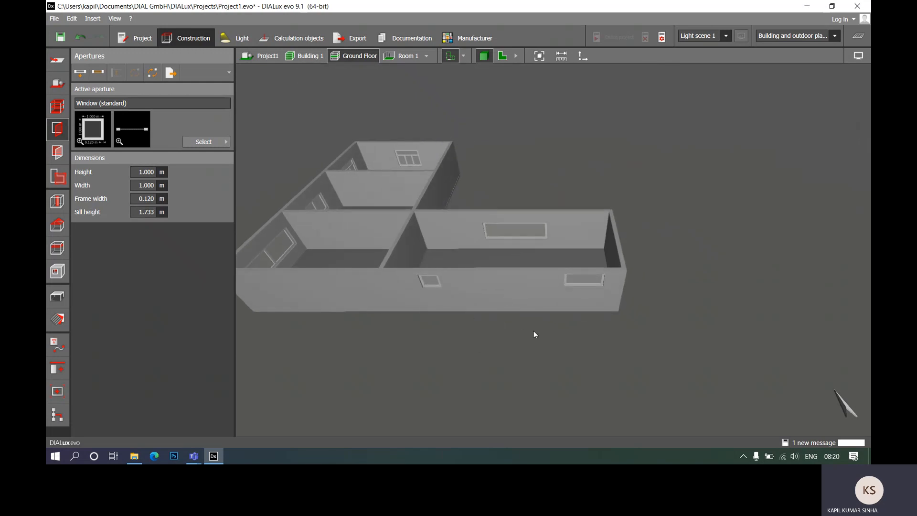
pyautogui.scroll(-3, 627, 248)
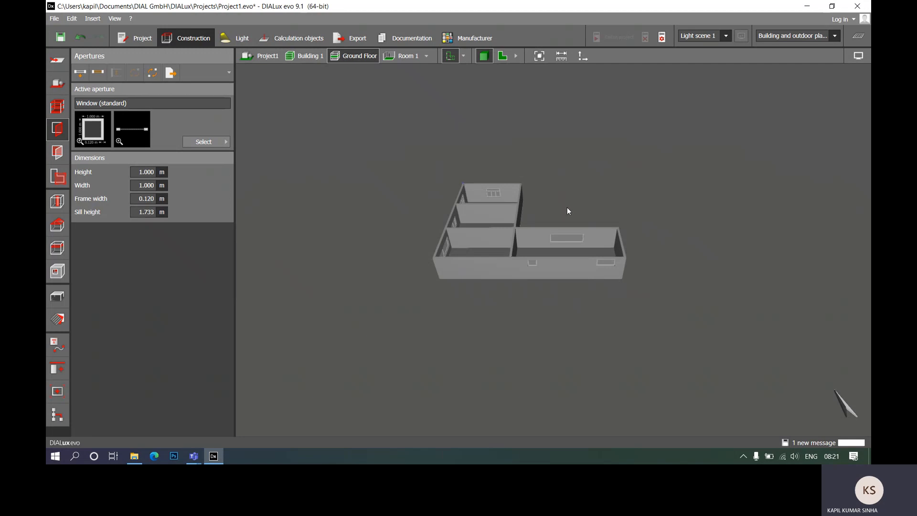
pyautogui.scroll(5, 549, 255)
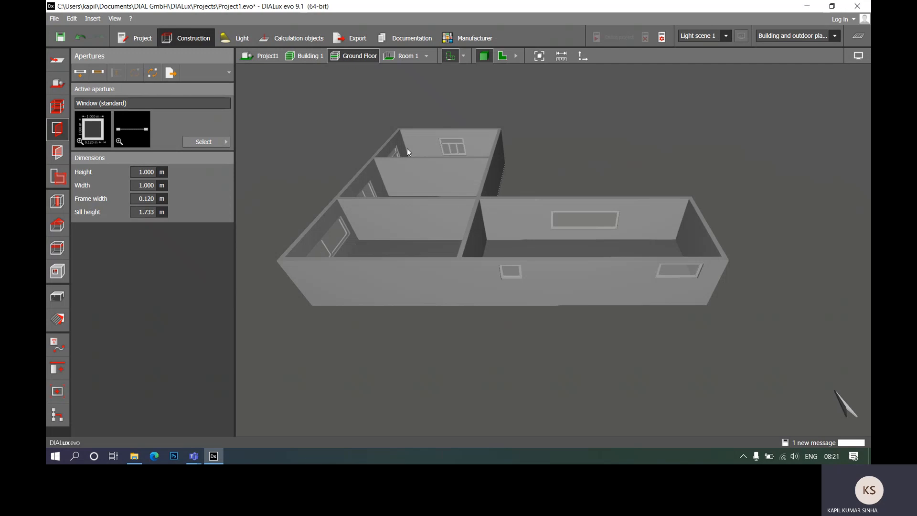
pyautogui.click(502, 56)
pyautogui.scroll(-5, 477, 272)
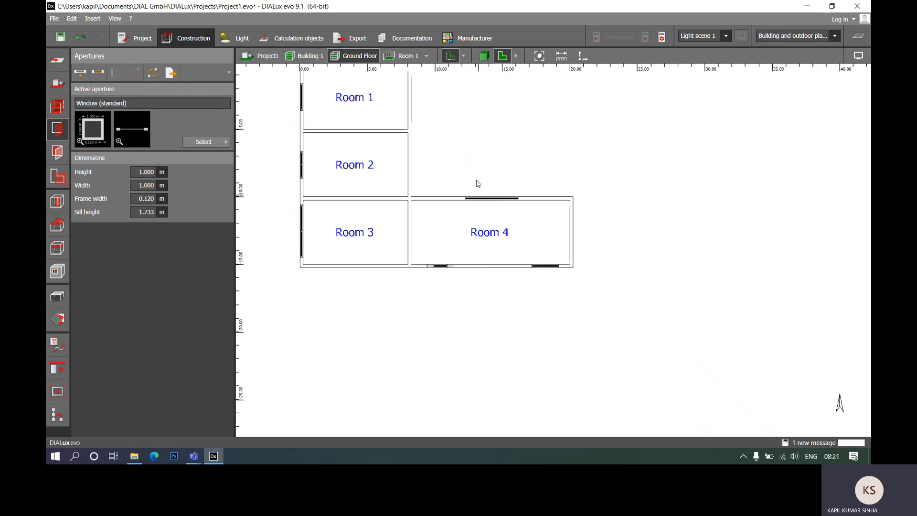
pyautogui.moveTo(472, 112); pyautogui.dragTo(537, 156)
pyautogui.moveTo(507, 135); pyautogui.dragTo(553, 207, button='middle')
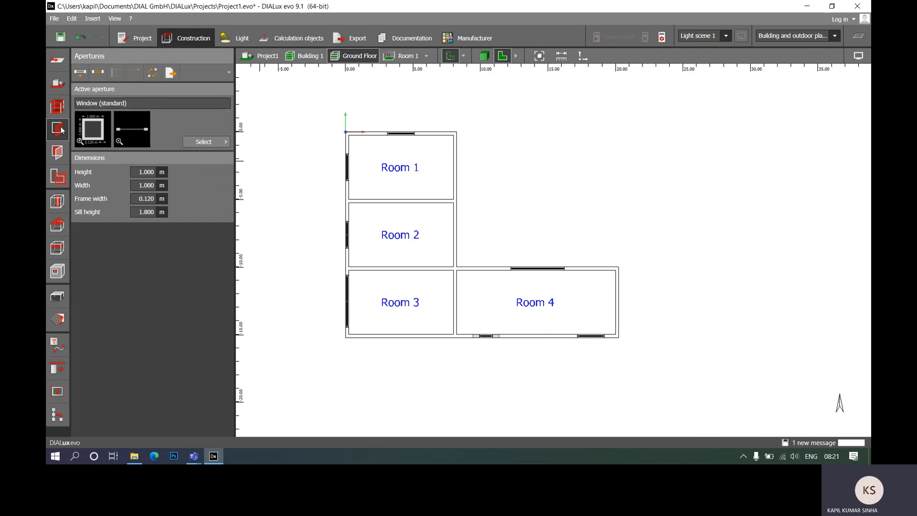
# - Look through the façade elements catalogue for elements available for the windows
pyautogui.click(57, 152)
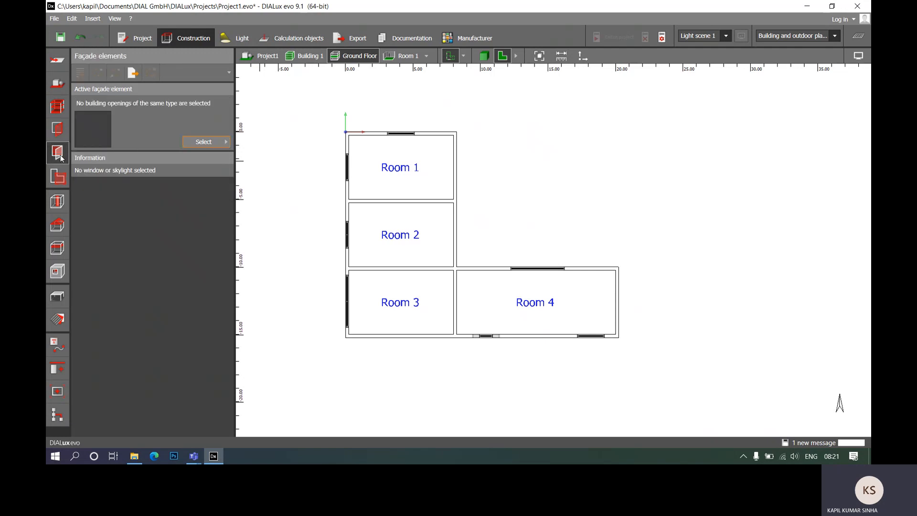
pyautogui.click(214, 143)
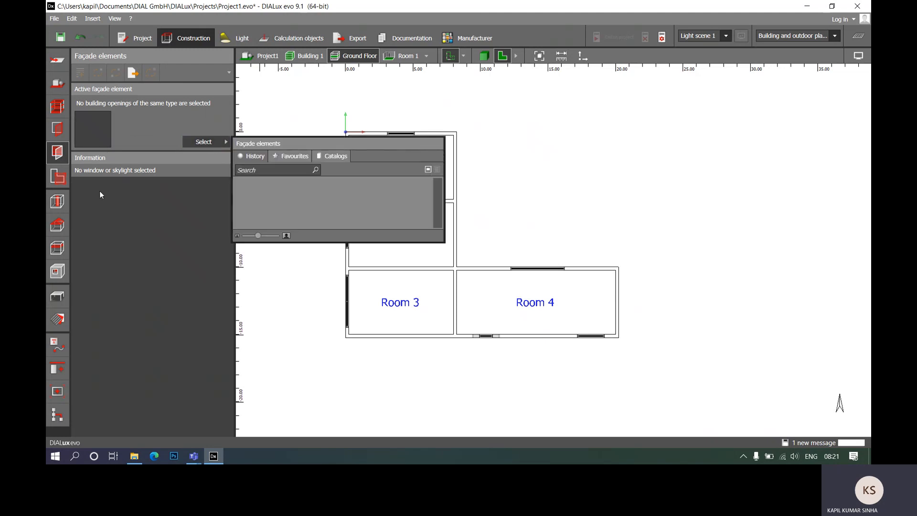
pyautogui.click(139, 180)
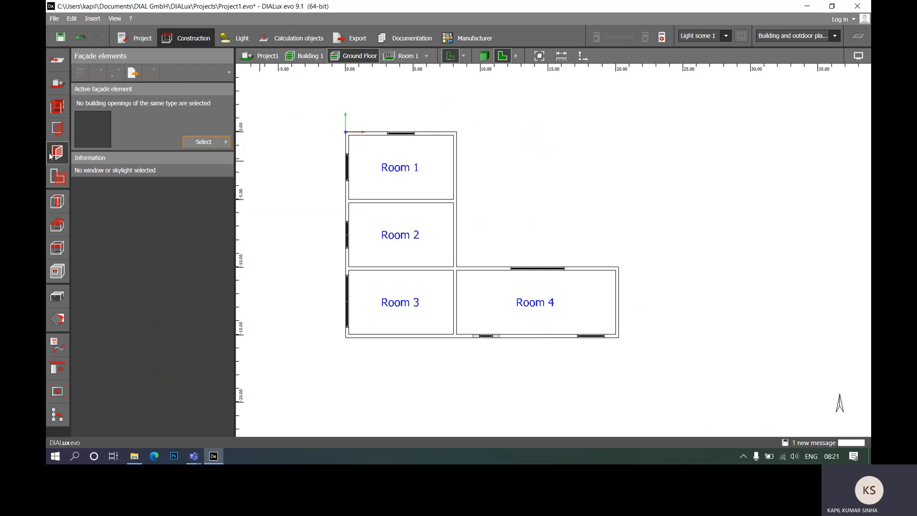
pyautogui.scroll(3, 355, 170)
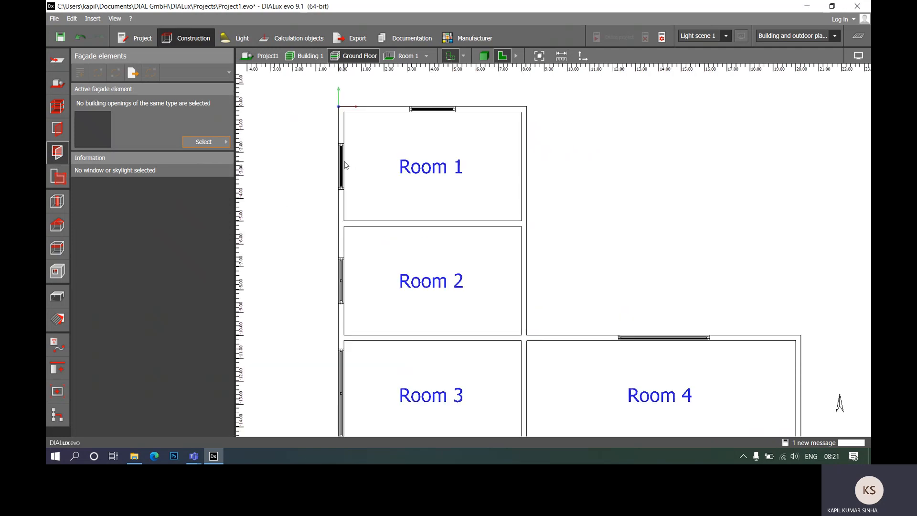
pyautogui.click(210, 142)
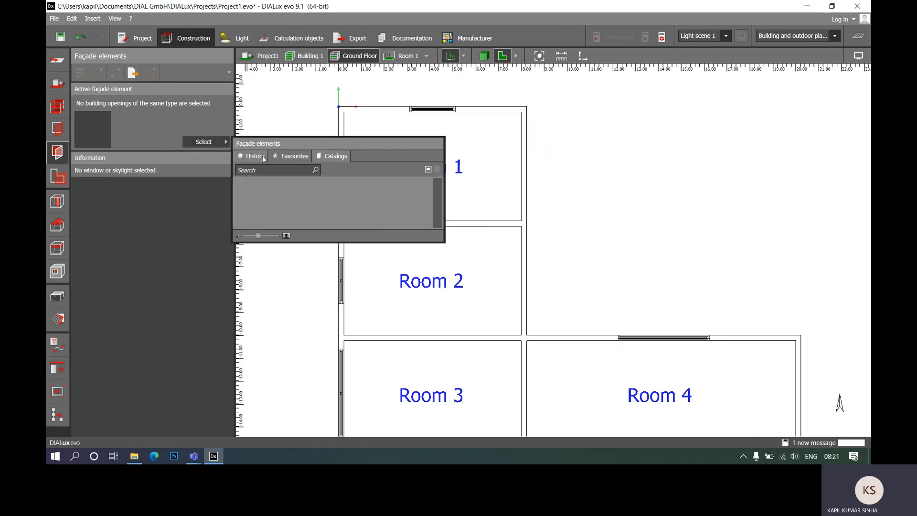
pyautogui.click(151, 122)
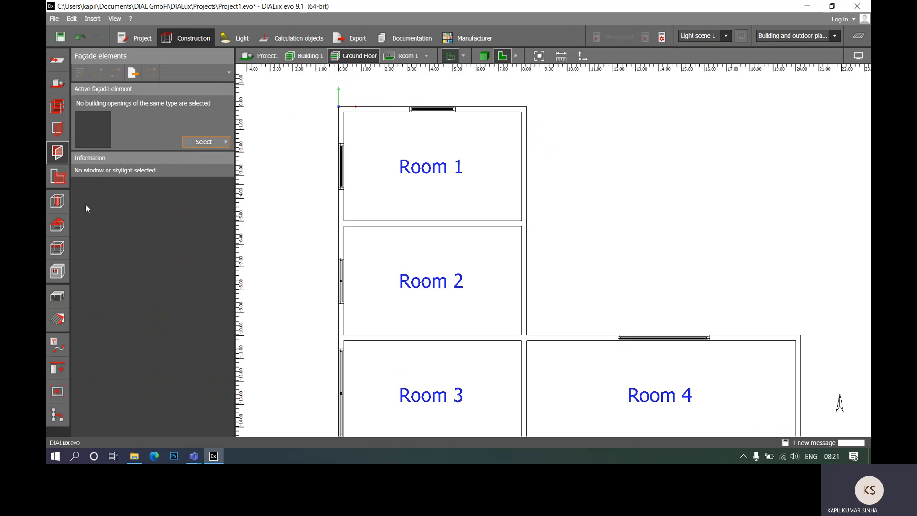
# - Draw a rectangular space about 3.71 m wide and 4.77 m long across the full depth of Room 4's eastern end
pyautogui.click(59, 177)
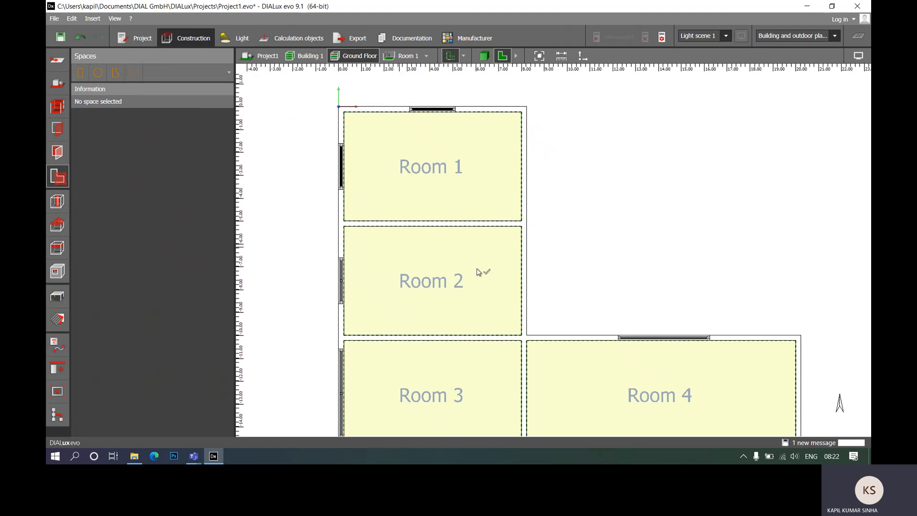
pyautogui.moveTo(669, 301); pyautogui.dragTo(635, 182, button='middle')
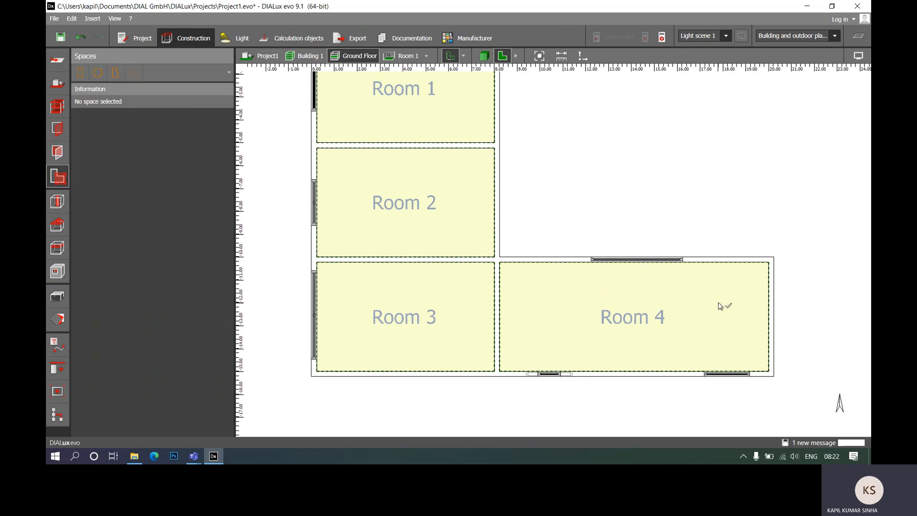
pyautogui.scroll(1, 720, 305)
pyautogui.scroll(4, 720, 306)
pyautogui.scroll(-1, 467, 205)
pyautogui.click(436, 247)
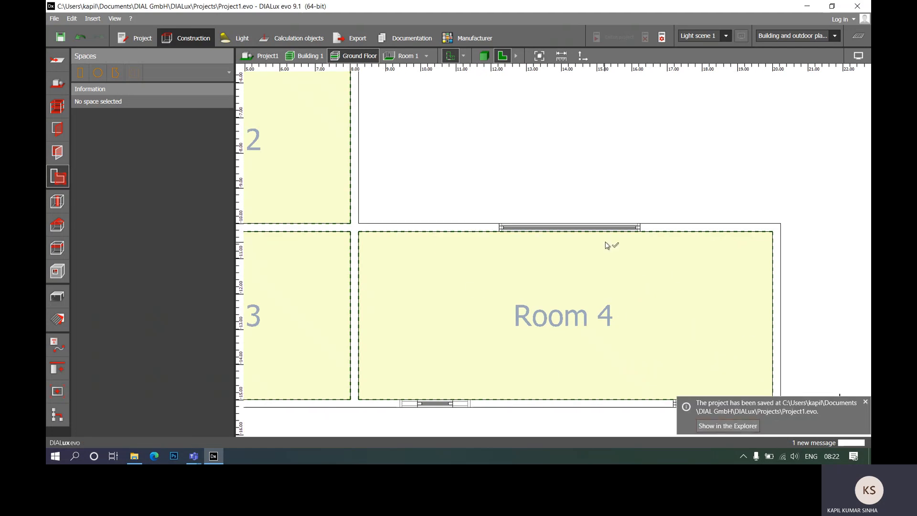
pyautogui.scroll(-1, 606, 242)
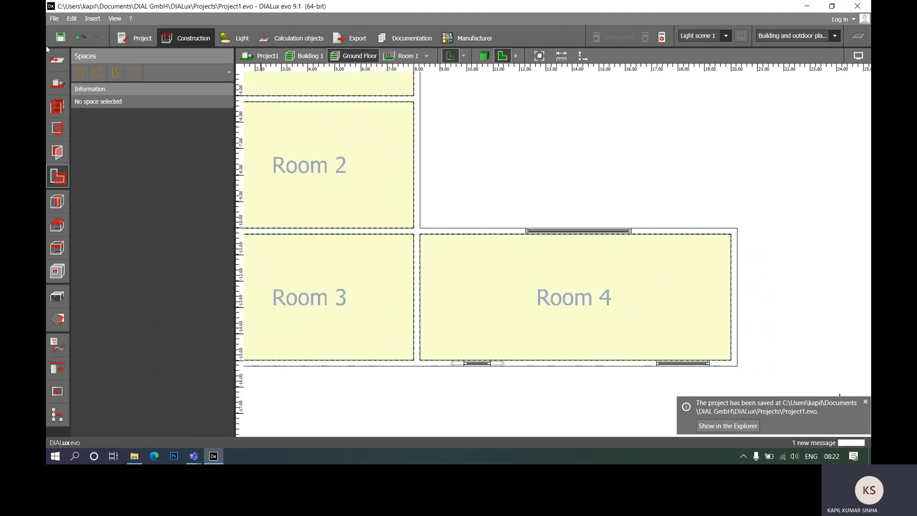
pyautogui.click(80, 73)
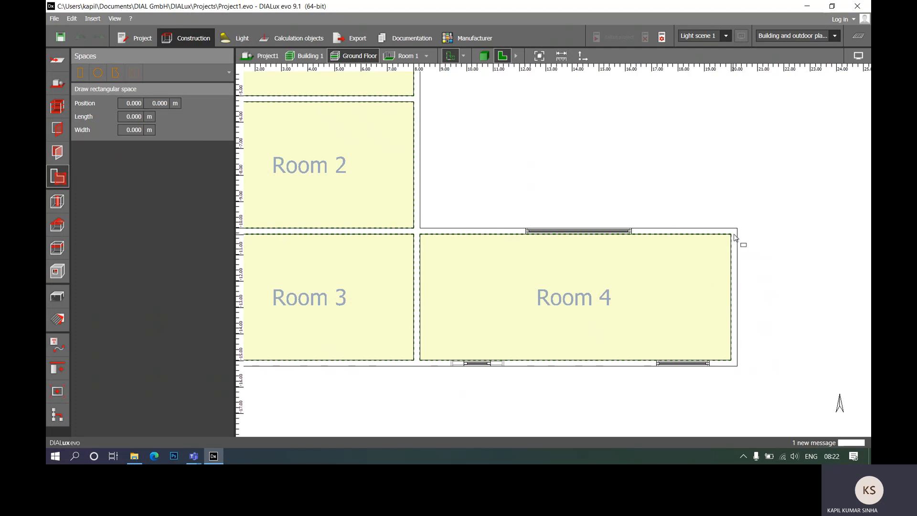
pyautogui.click(731, 235)
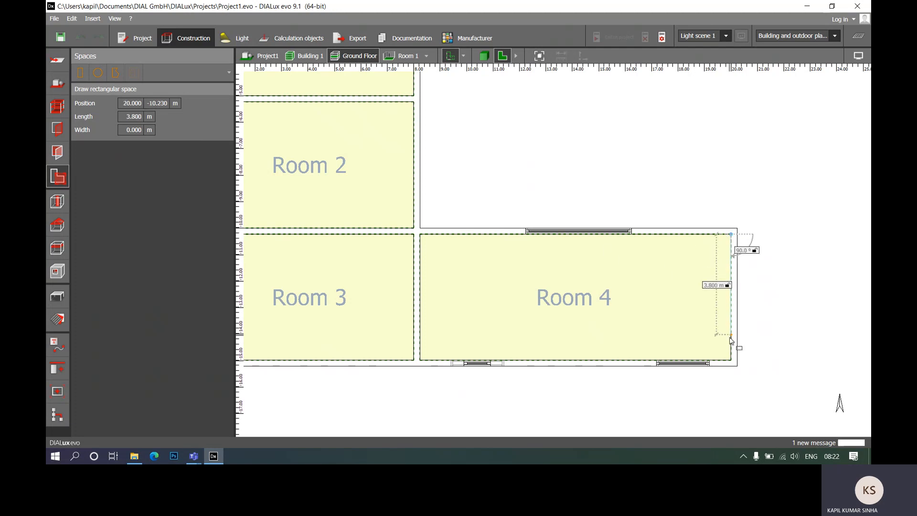
pyautogui.click(731, 361)
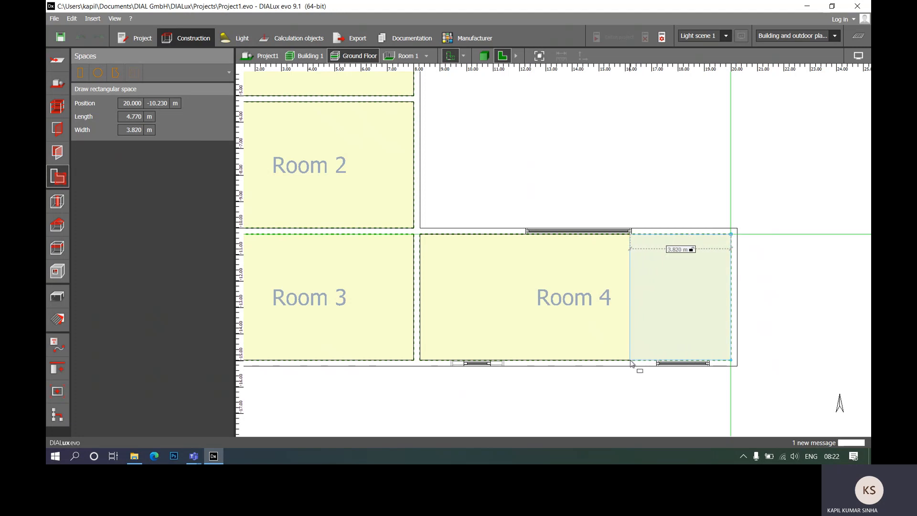
pyautogui.click(634, 366)
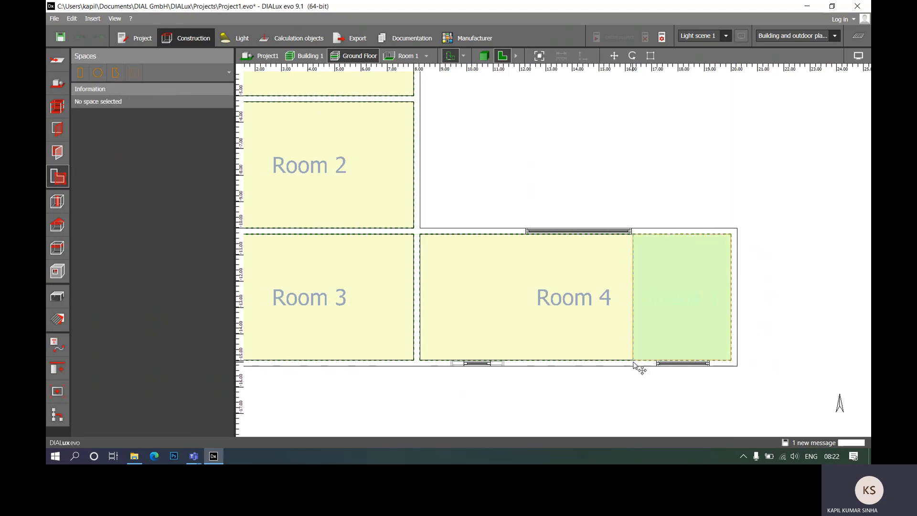
# - Rename the new space at Room 4's eastern end to Work
pyautogui.click(172, 97)
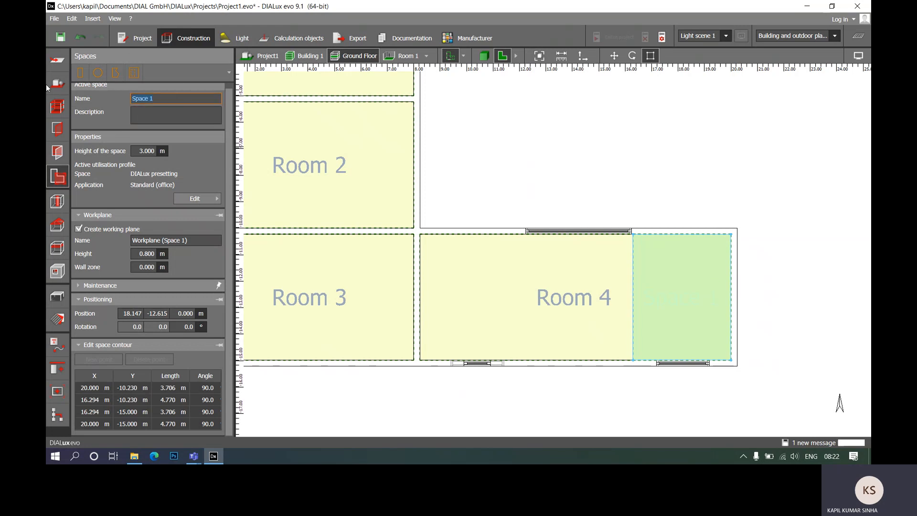
pyautogui.write('Work')
pyautogui.click(467, 152)
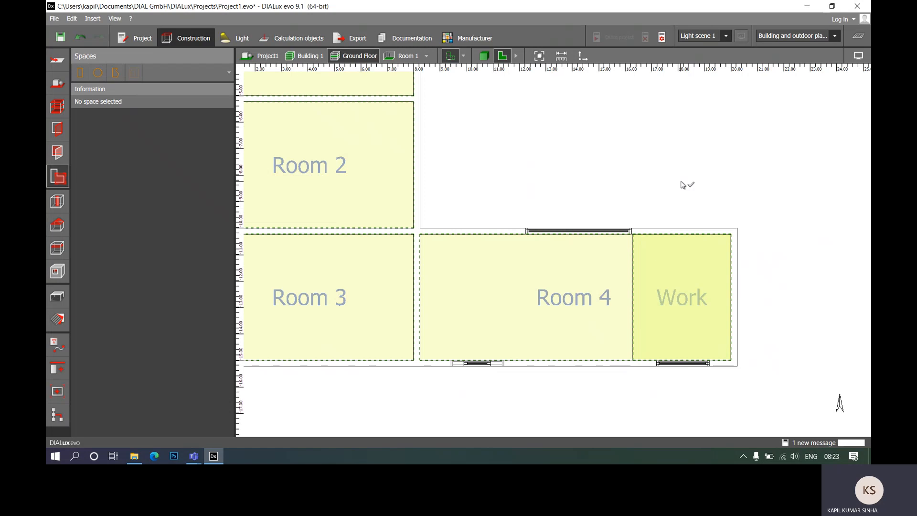
# - Examine the properties of the Work space and the utilisation profile templates available for Room 1
pyautogui.click(642, 281)
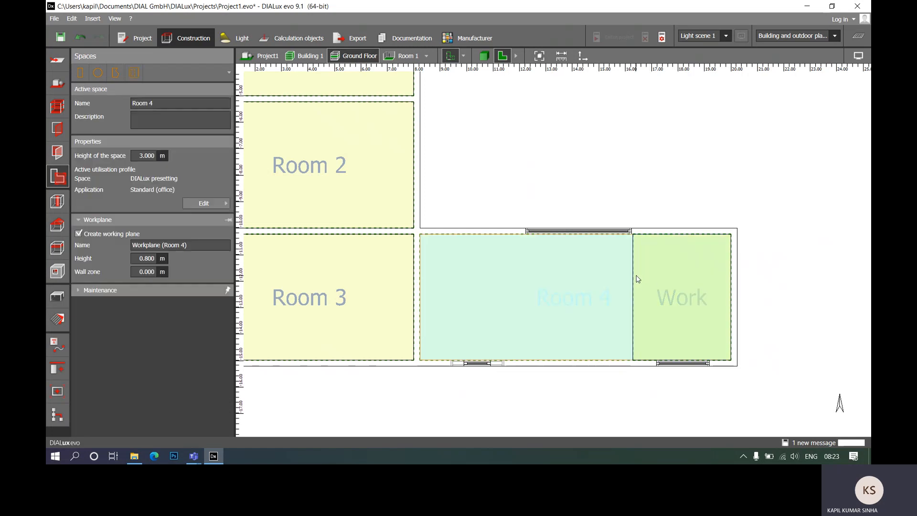
pyautogui.click(638, 279)
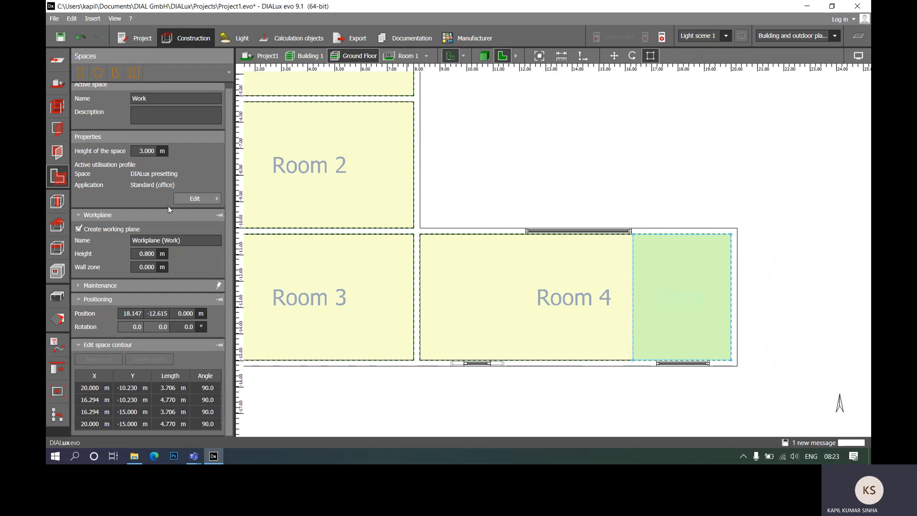
pyautogui.click(558, 194)
pyautogui.moveTo(502, 163); pyautogui.dragTo(594, 294, button='right')
pyautogui.click(447, 169)
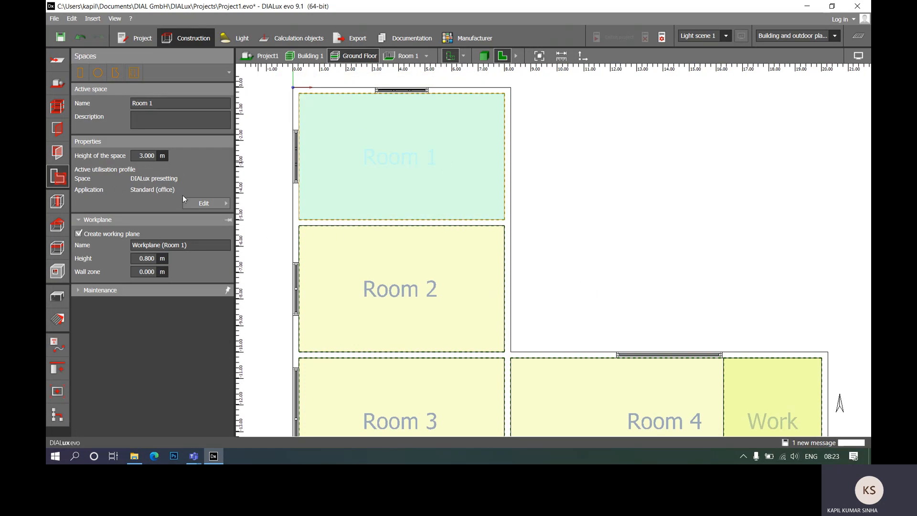
pyautogui.click(193, 203)
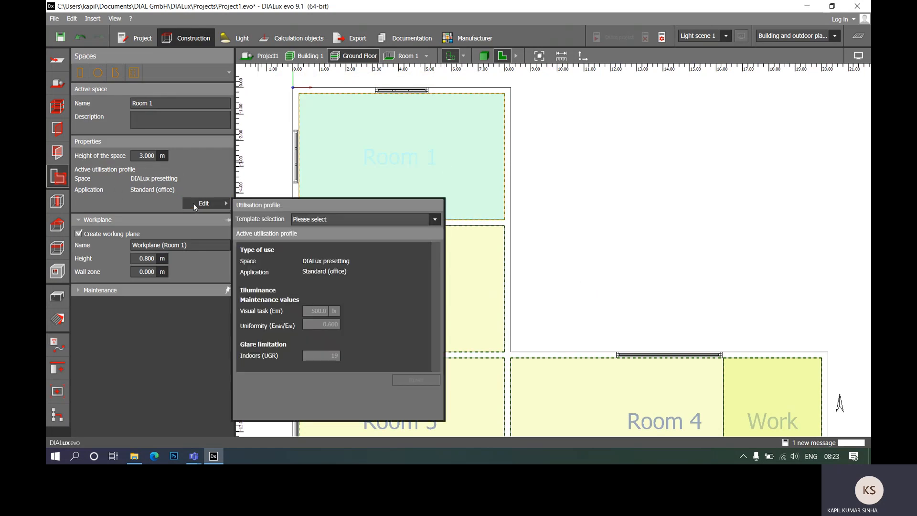
pyautogui.click(434, 220)
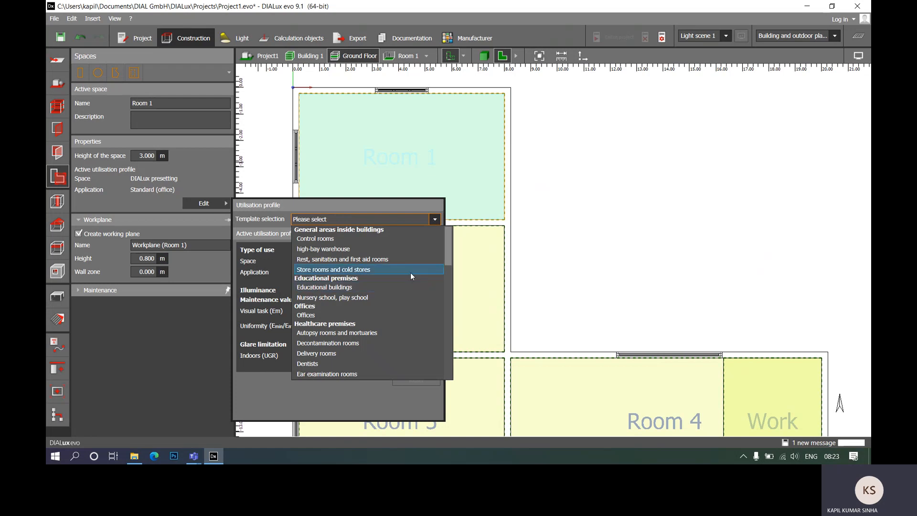
pyautogui.click(219, 170)
pyautogui.click(561, 214)
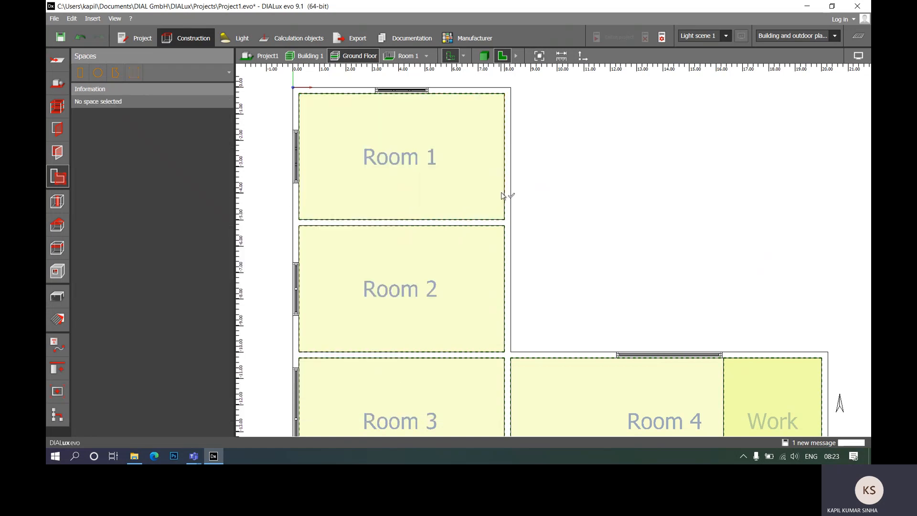
# - Insert a standard door 1.2 m wide in Room 1's east wall, starting at the room's southeast inner corner
pyautogui.scroll(-3, 453, 166)
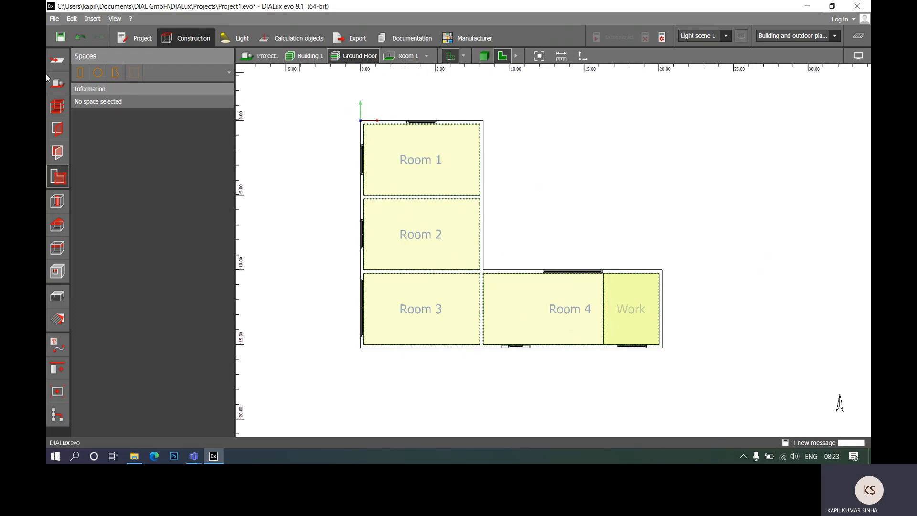
pyautogui.click(58, 128)
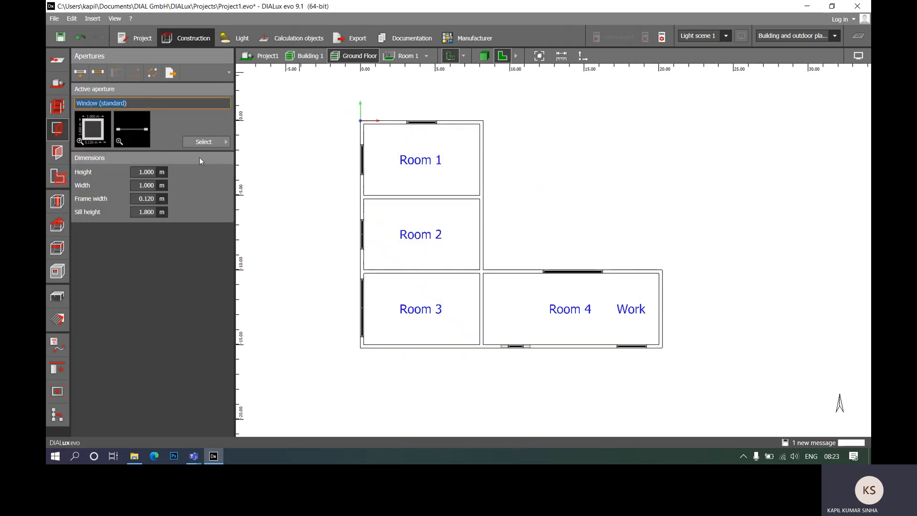
pyautogui.click(201, 142)
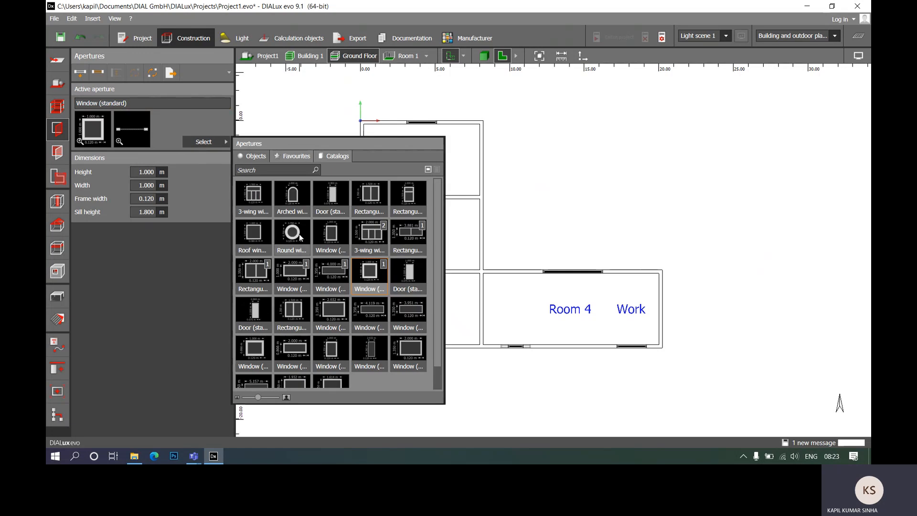
pyautogui.click(340, 201)
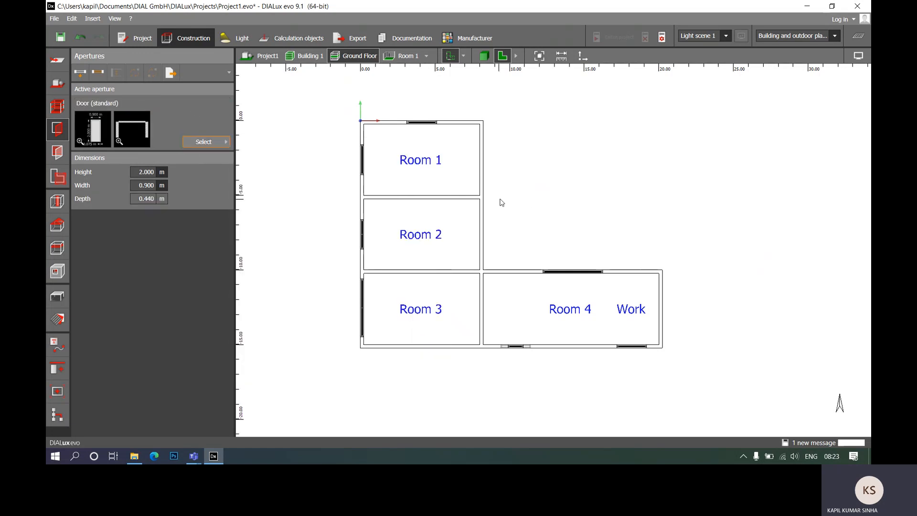
pyautogui.scroll(4, 482, 170)
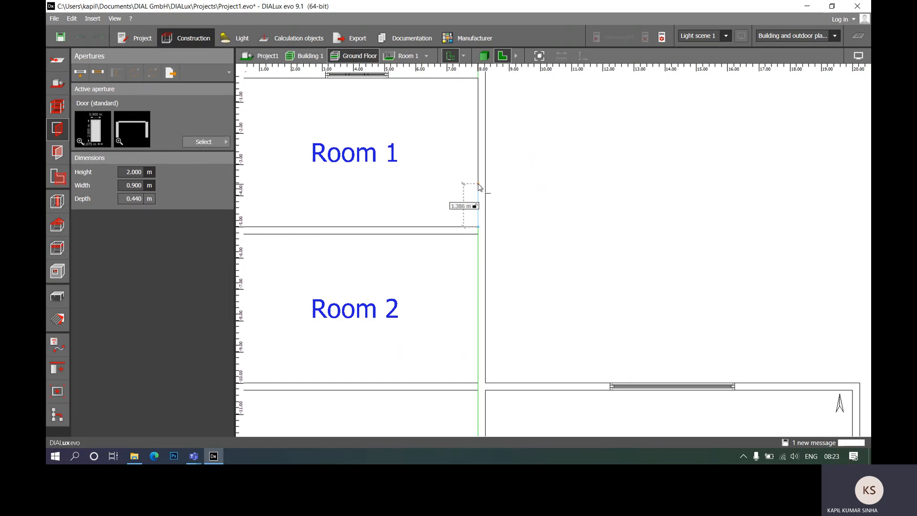
pyautogui.press('Tab')
pyautogui.write('1.2')
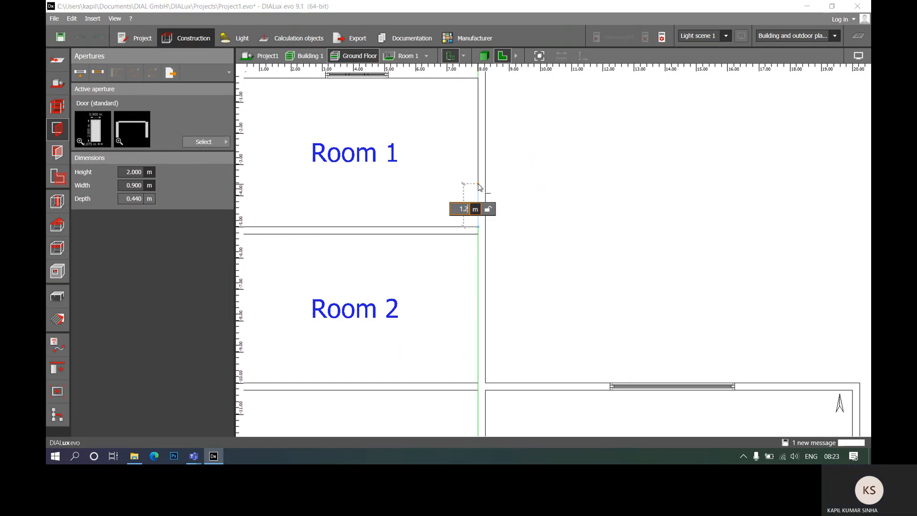
pyautogui.press('Return')
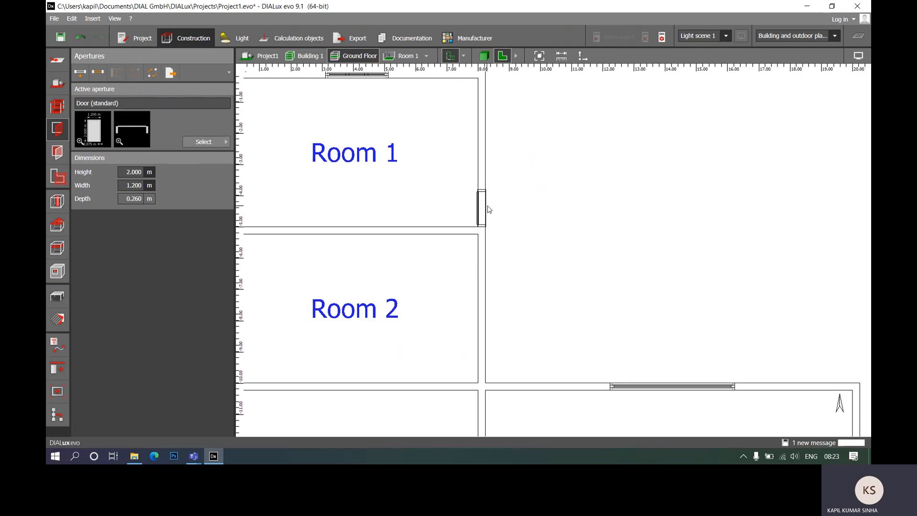
# - Place further 1.2 m standard doors in Room 2's east wall, the wall between Rooms 3 and 4, and the eastern end of Room 4's north wall
pyautogui.click(479, 209)
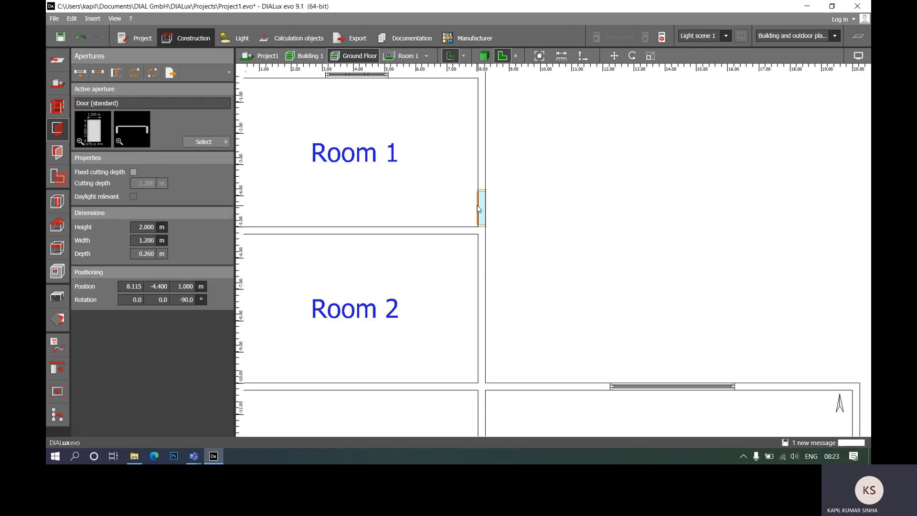
pyautogui.click(80, 72)
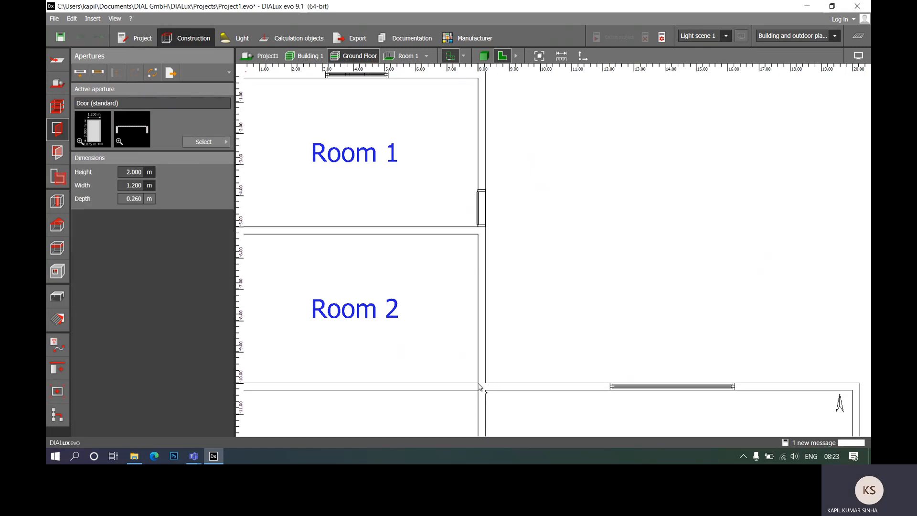
pyautogui.click(481, 354)
pyautogui.scroll(-3, 528, 202)
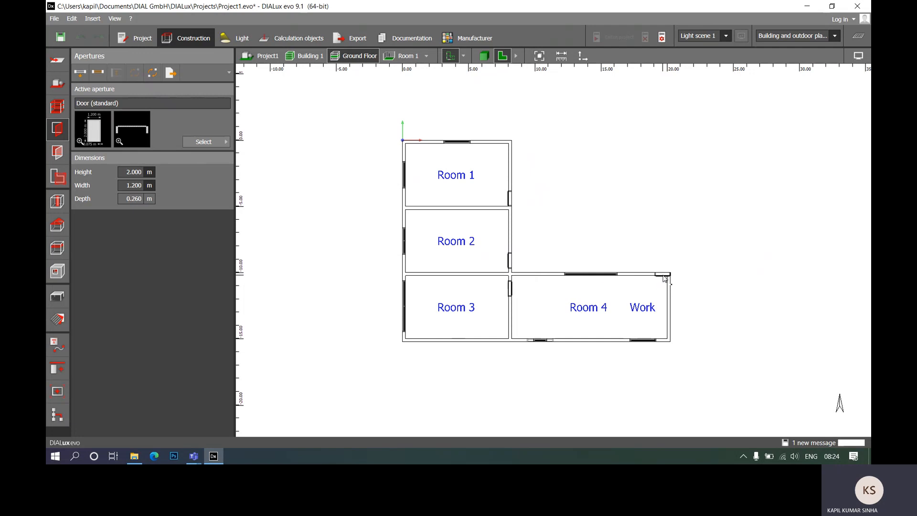
# - Move the door in Room 4's north wall west, clear of the building corner, and check the doors in 3D
pyautogui.scroll(3, 670, 285)
pyautogui.scroll(5, 670, 285)
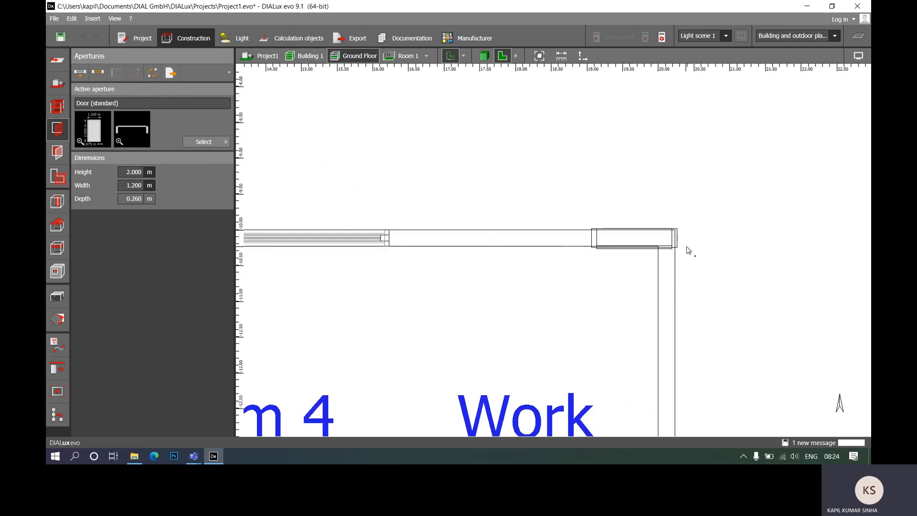
pyautogui.click(671, 250)
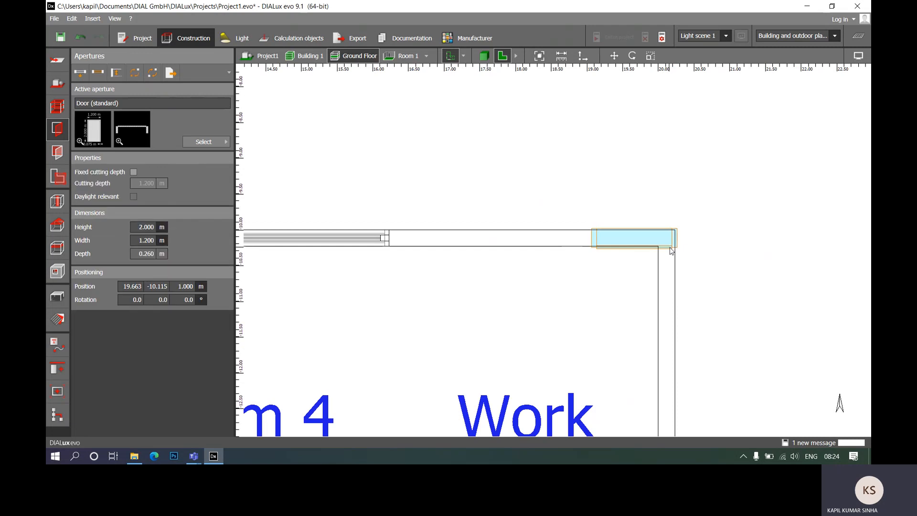
pyautogui.click(613, 56)
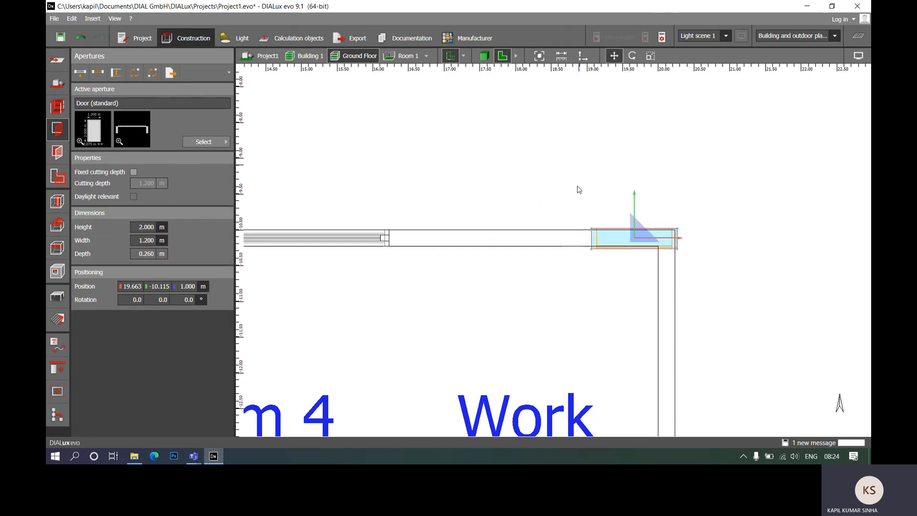
pyautogui.moveTo(671, 241); pyautogui.dragTo(647, 238)
pyautogui.click(697, 151)
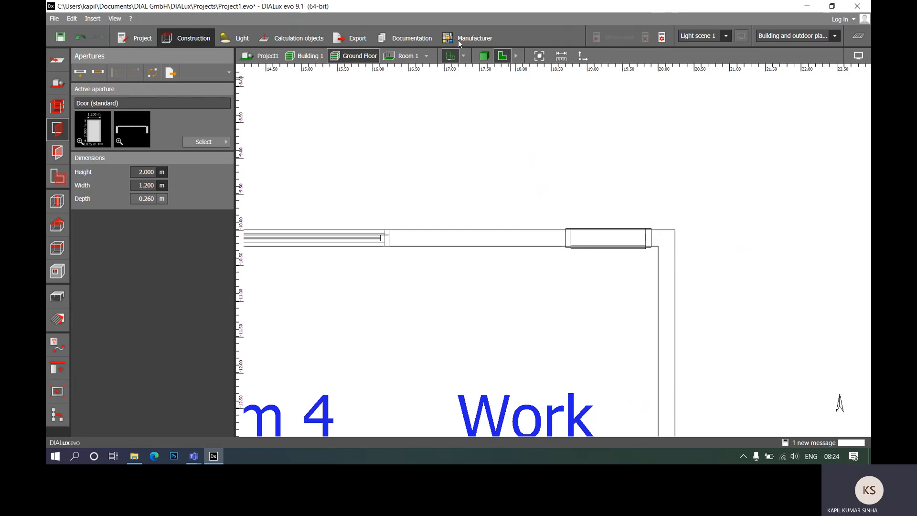
pyautogui.click(484, 56)
pyautogui.moveTo(623, 236); pyautogui.dragTo(583, 283, button='right')
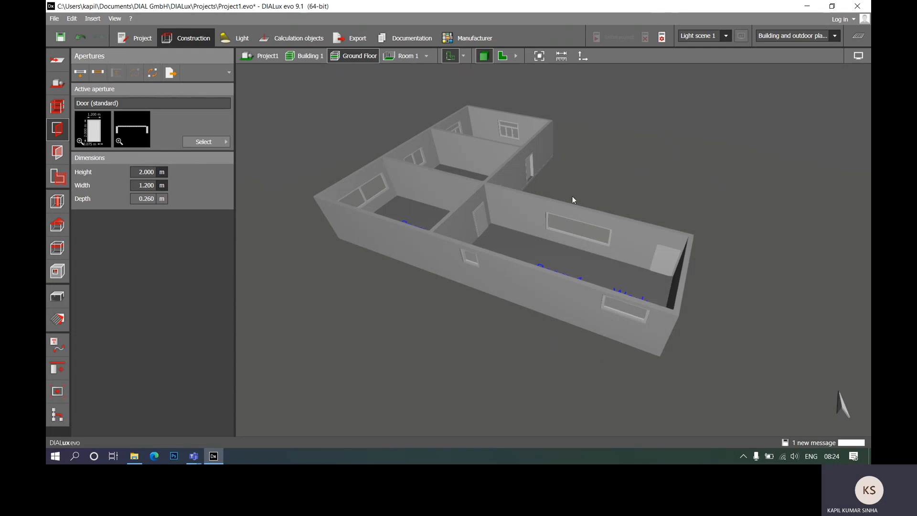
# - Bring up the room elements for construction and show Room 4 in the floor plan view
pyautogui.click(59, 206)
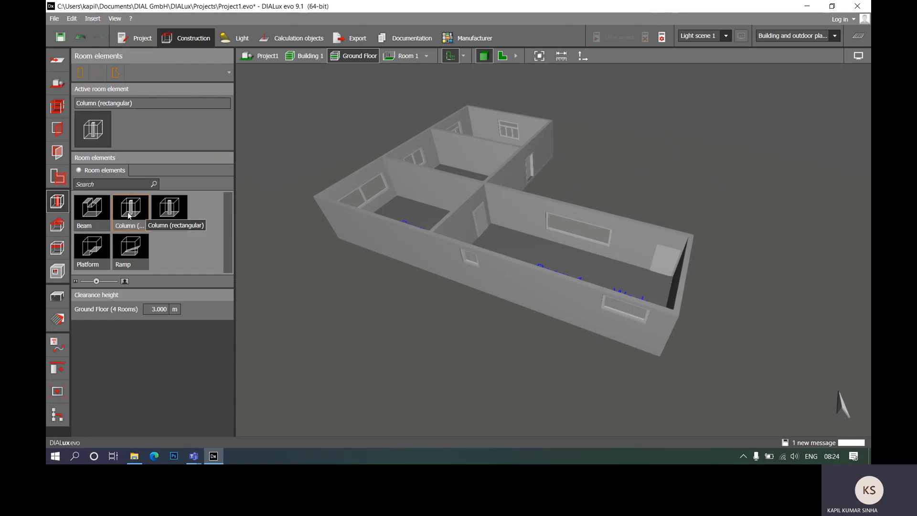
pyautogui.click(501, 55)
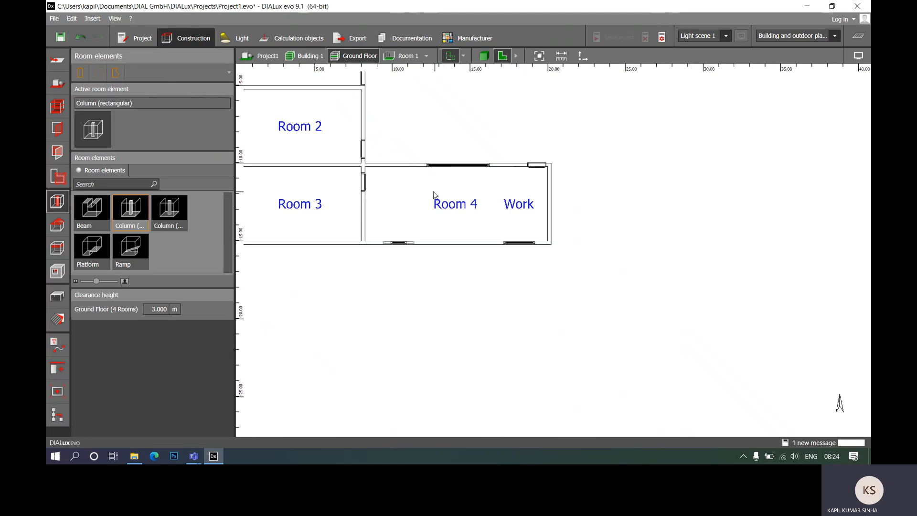
pyautogui.scroll(2, 437, 196)
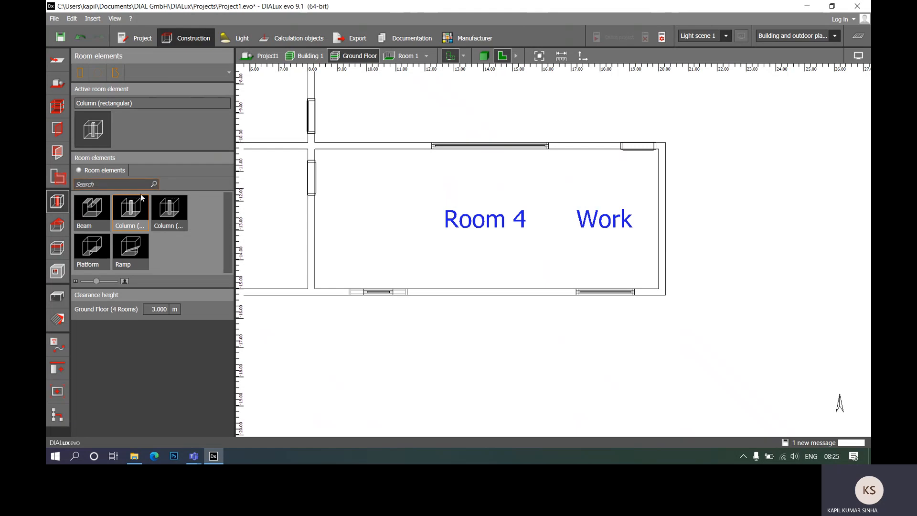
# - Draw a rectangular column 0.115 m by 0.115 m near the middle of Room 4, starting at 14.000, -12.400 with a 90° angle
pyautogui.click(81, 73)
pyautogui.scroll(2, 525, 233)
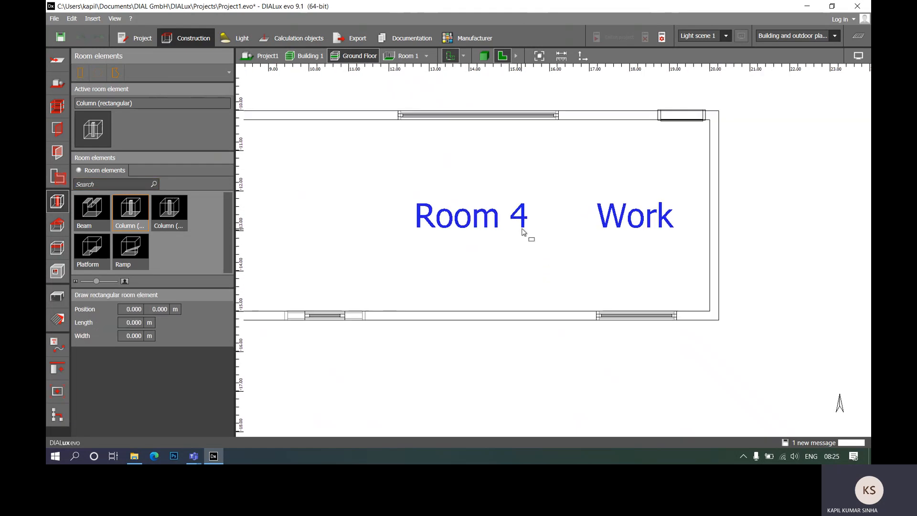
pyautogui.click(469, 206)
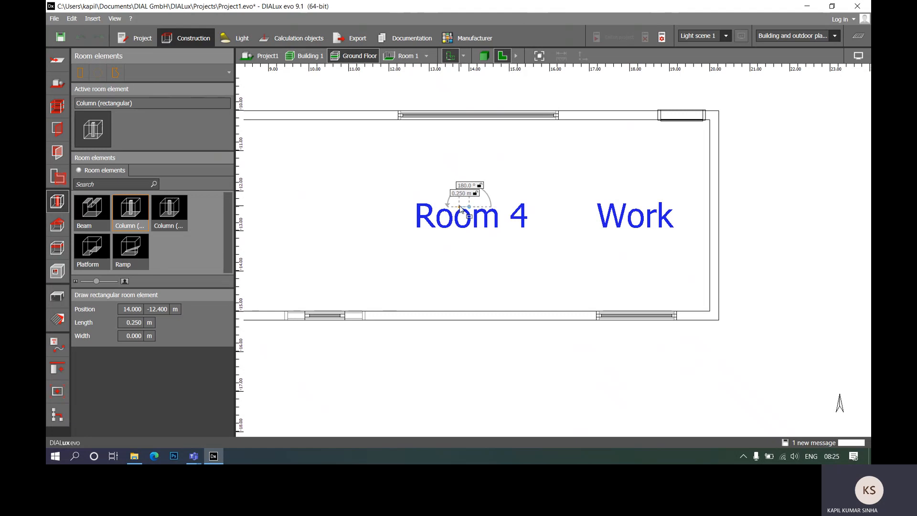
pyautogui.scroll(3, 458, 209)
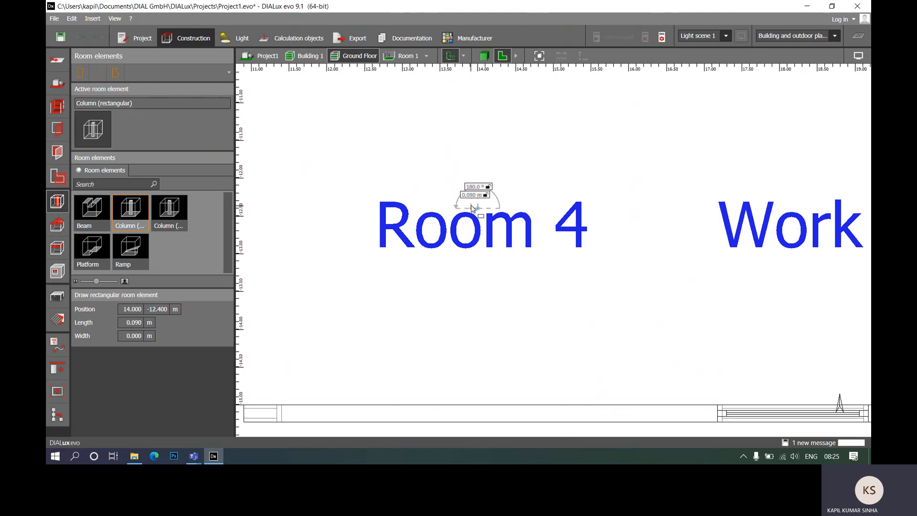
pyautogui.write('0.115')
pyautogui.press('Tab')
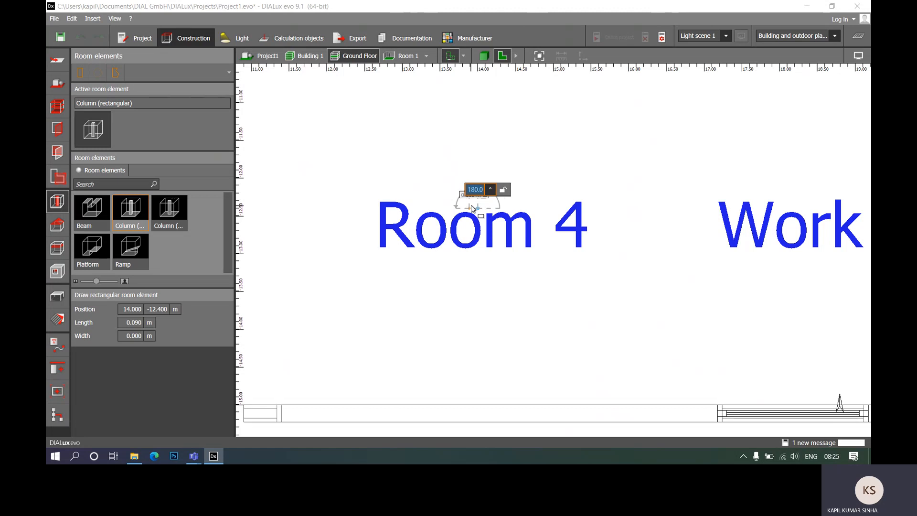
pyautogui.write('90')
pyautogui.press('Return')
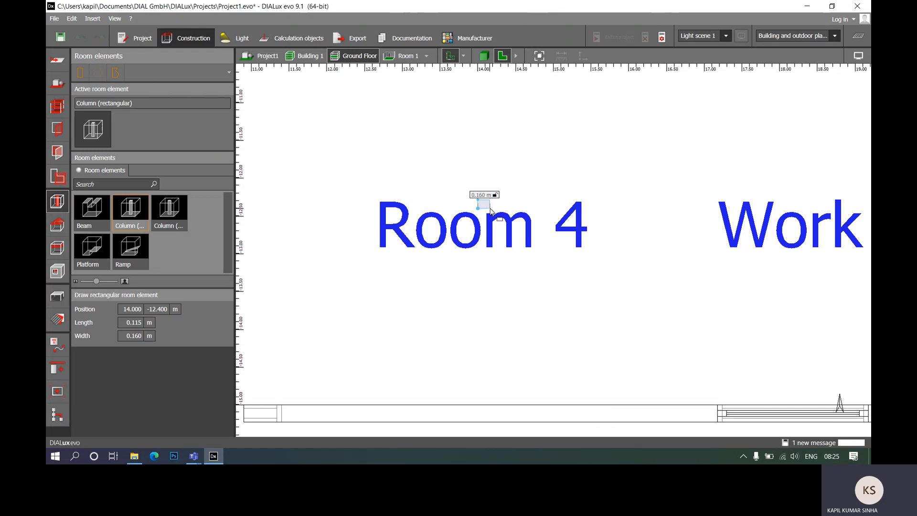
pyautogui.write('0.115')
pyautogui.press('Return')
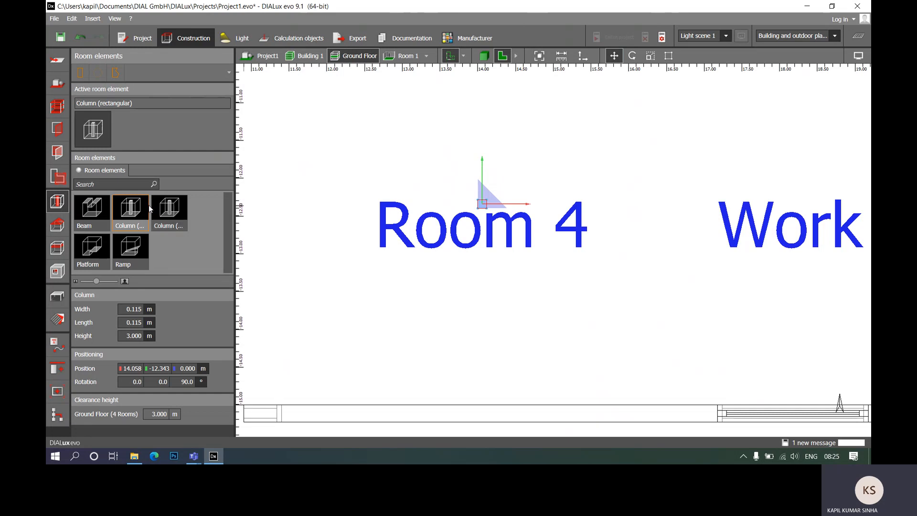
# - Delete the rectangular column from the middle of Room 4
pyautogui.click(528, 175)
pyautogui.scroll(-2, 555, 225)
pyautogui.scroll(2, 555, 224)
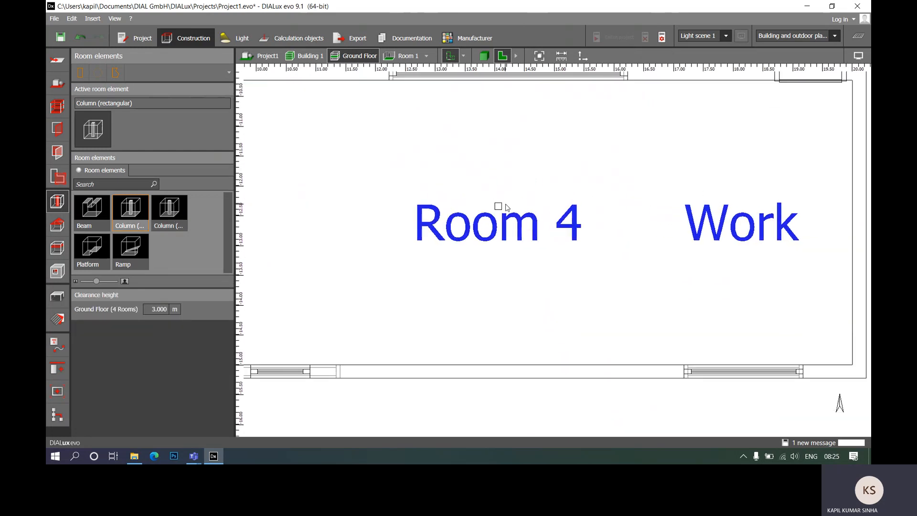
pyautogui.click(498, 208)
pyautogui.press('Delete')
# - Draw a round column about 0.45 m in diameter near the middle of Room 4, centred at 14.100, -12.300
pyautogui.click(165, 210)
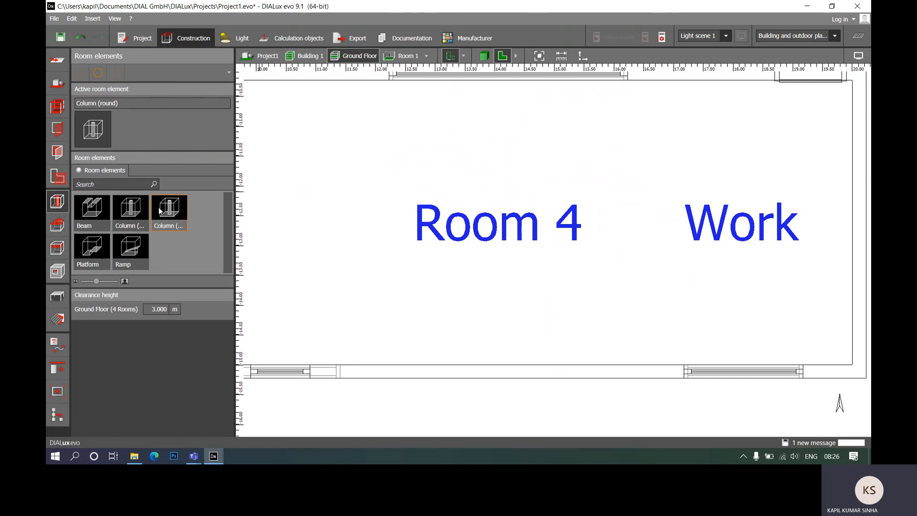
pyautogui.click(175, 218)
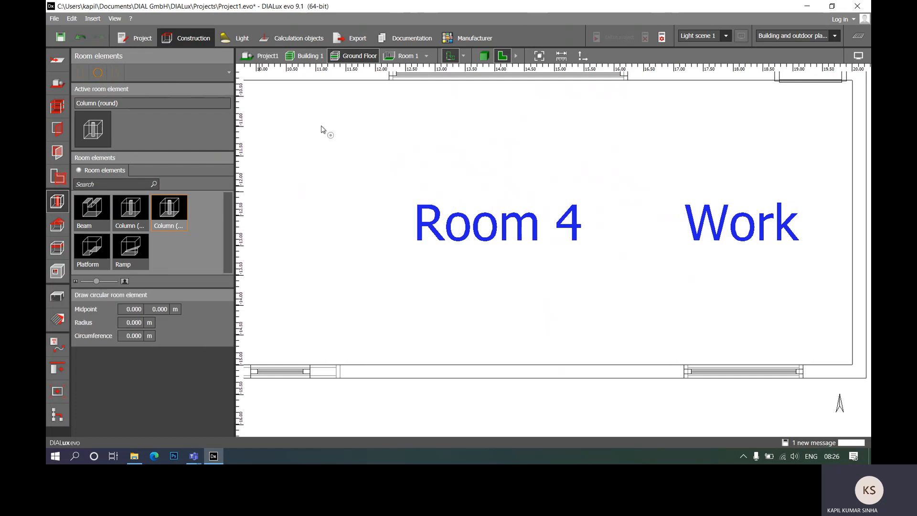
pyautogui.click(501, 205)
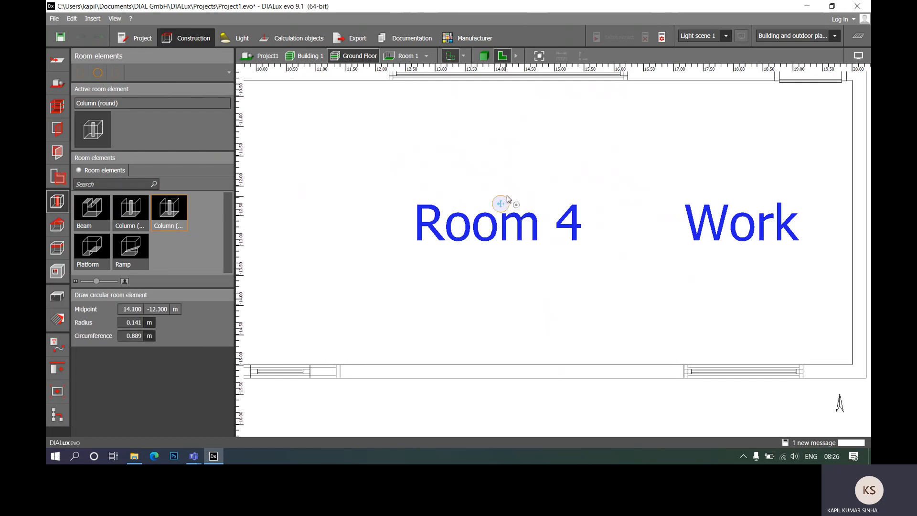
pyautogui.click(509, 196)
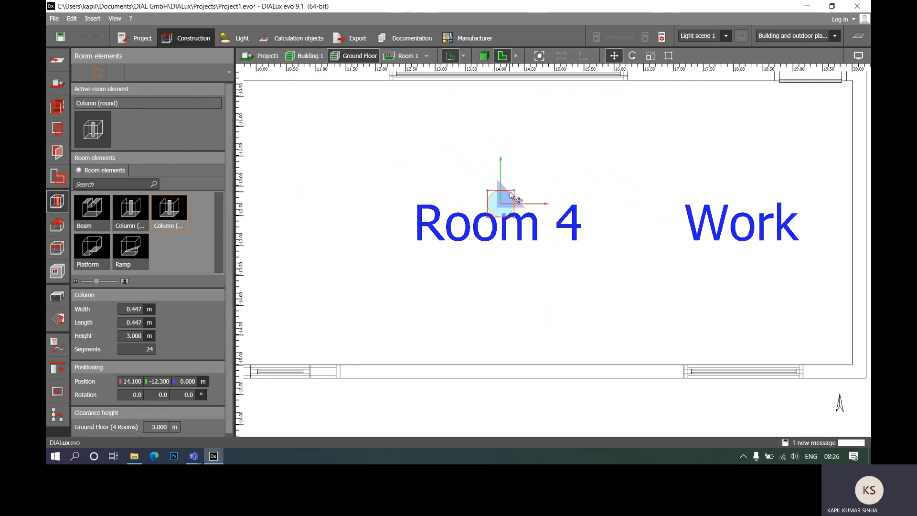
# - Inspect the round column in Room 4 and the whole ground floor in the 3D view
pyautogui.scroll(-3, 563, 273)
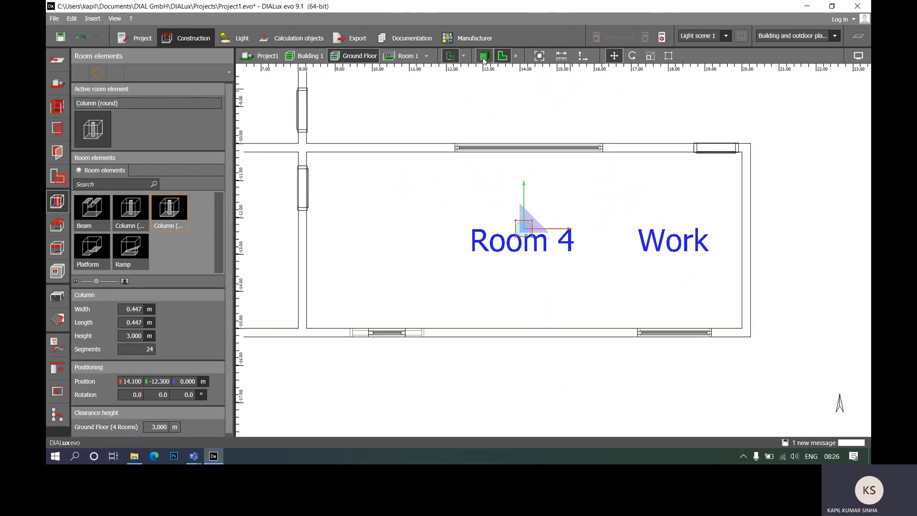
pyautogui.click(484, 56)
pyautogui.click(624, 171)
pyautogui.scroll(3, 609, 243)
pyautogui.scroll(-4, 583, 216)
pyautogui.scroll(5, 543, 223)
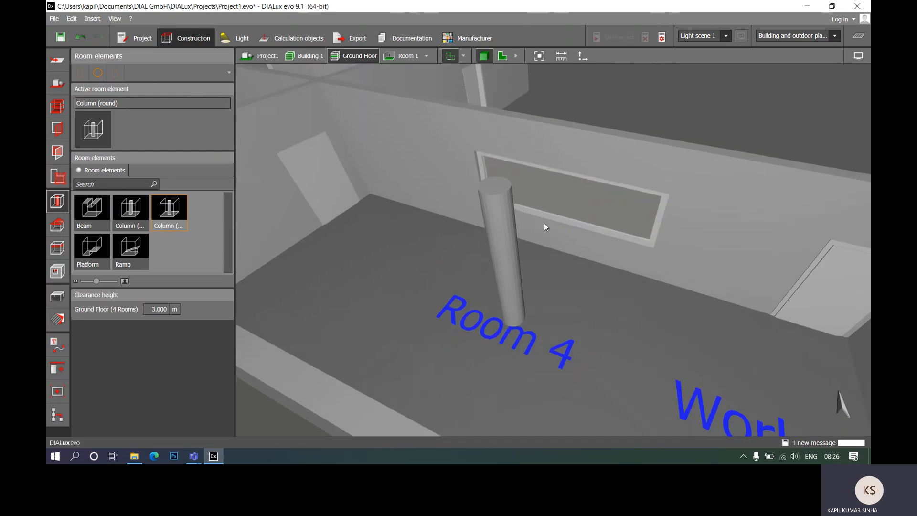
pyautogui.scroll(-5, 544, 223)
pyautogui.moveTo(548, 236); pyautogui.dragTo(575, 270, button='middle')
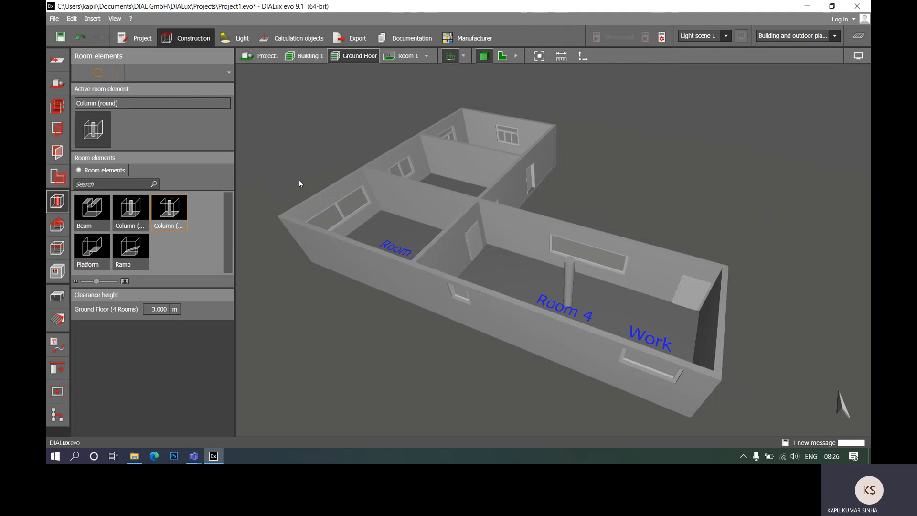
pyautogui.moveTo(300, 181); pyautogui.dragTo(316, 200, button='middle')
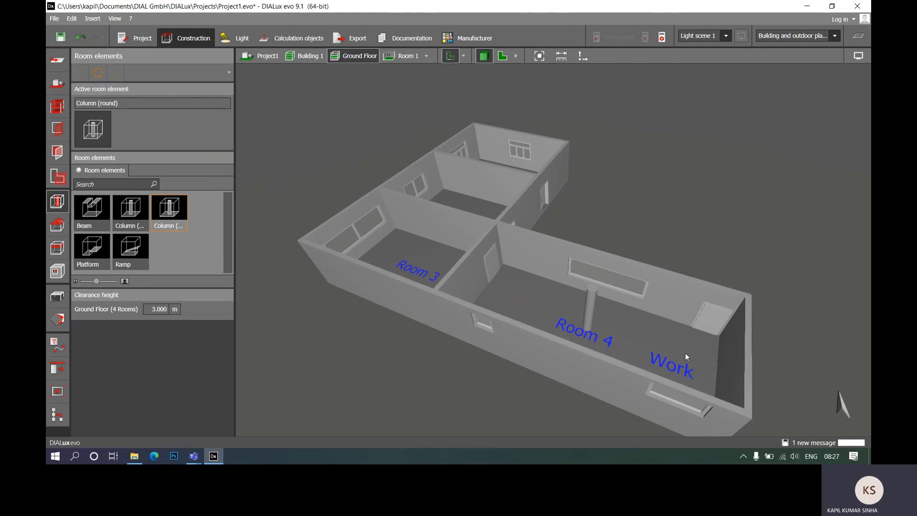
pyautogui.moveTo(195, 461)
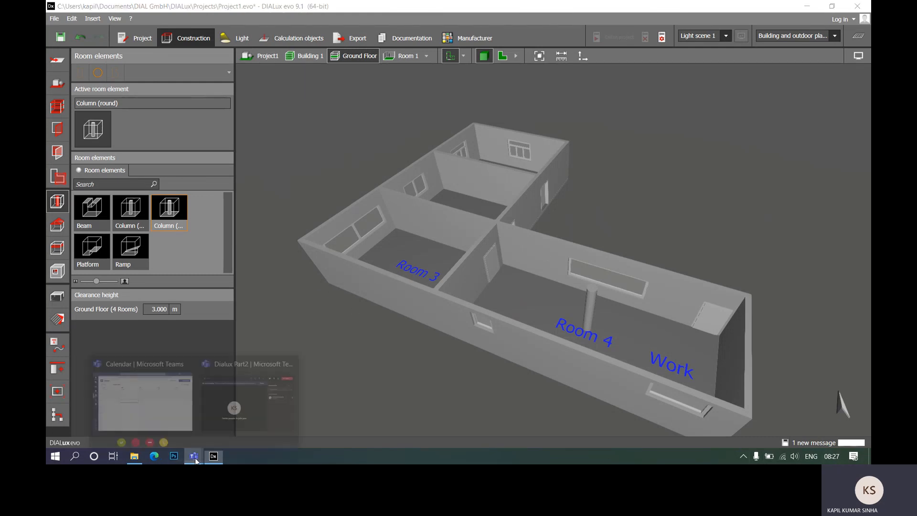
pyautogui.click(238, 407)
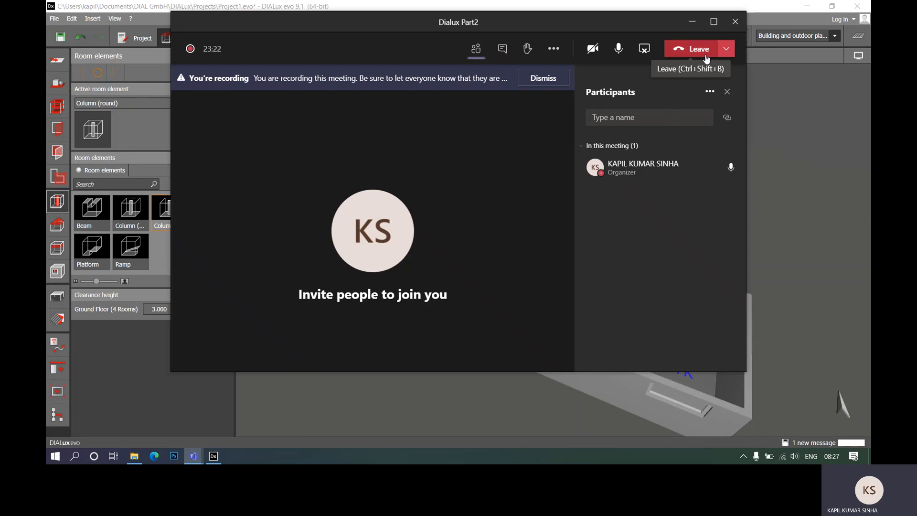